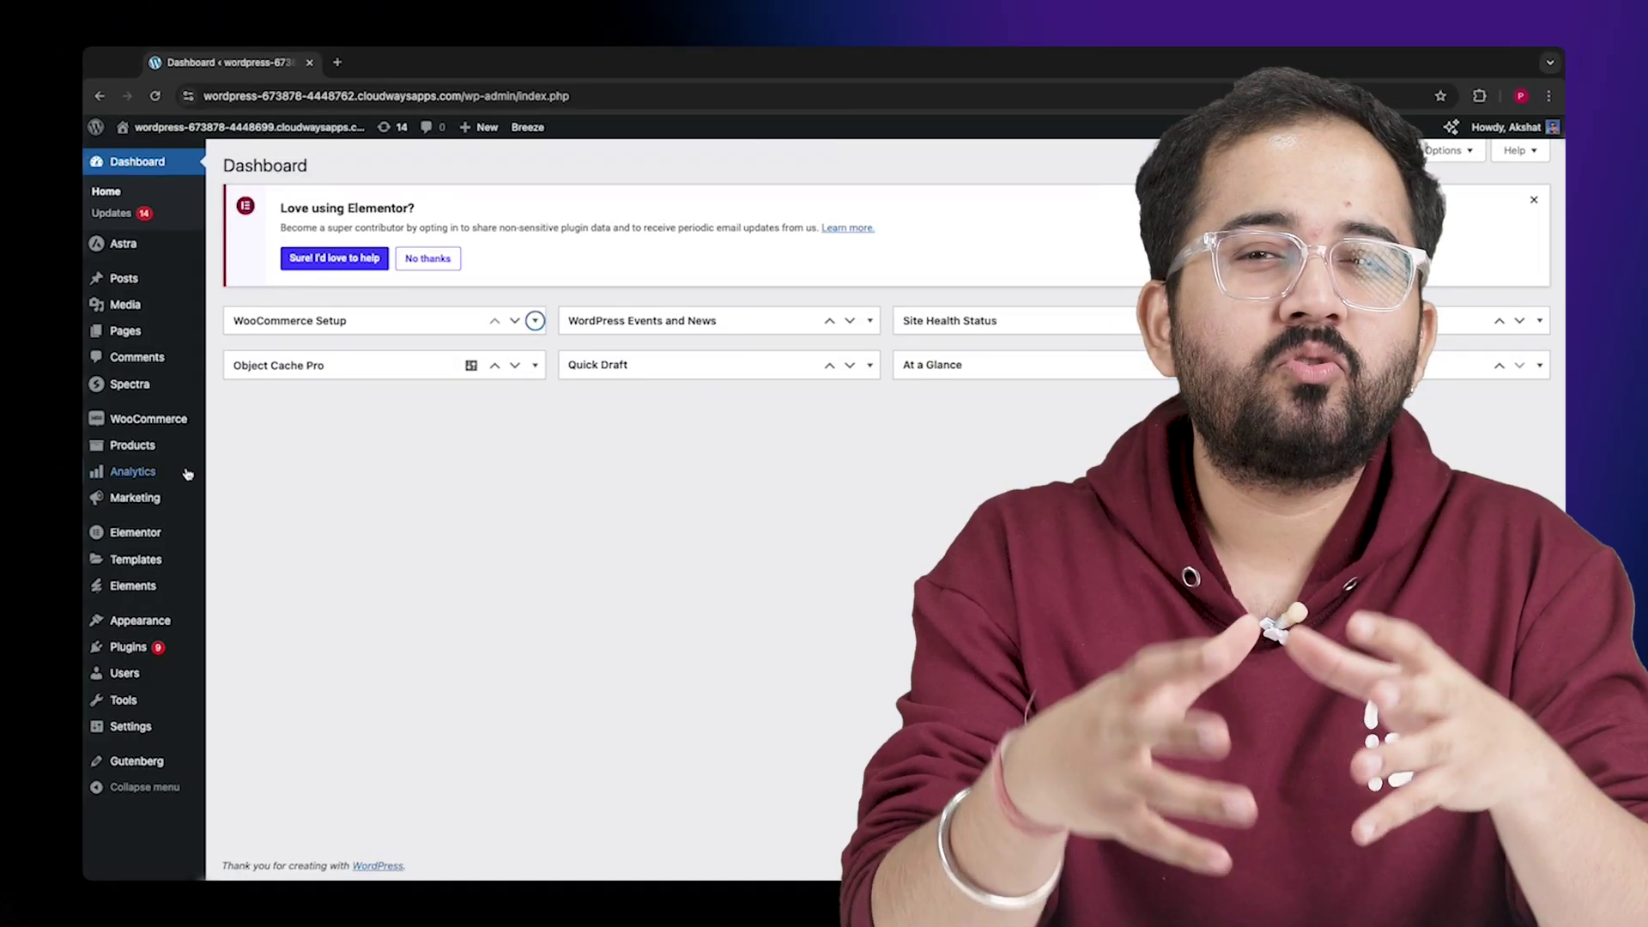
Open the Handpicked Red Chillies product and replace its Description with the pasted text.
click(146, 445)
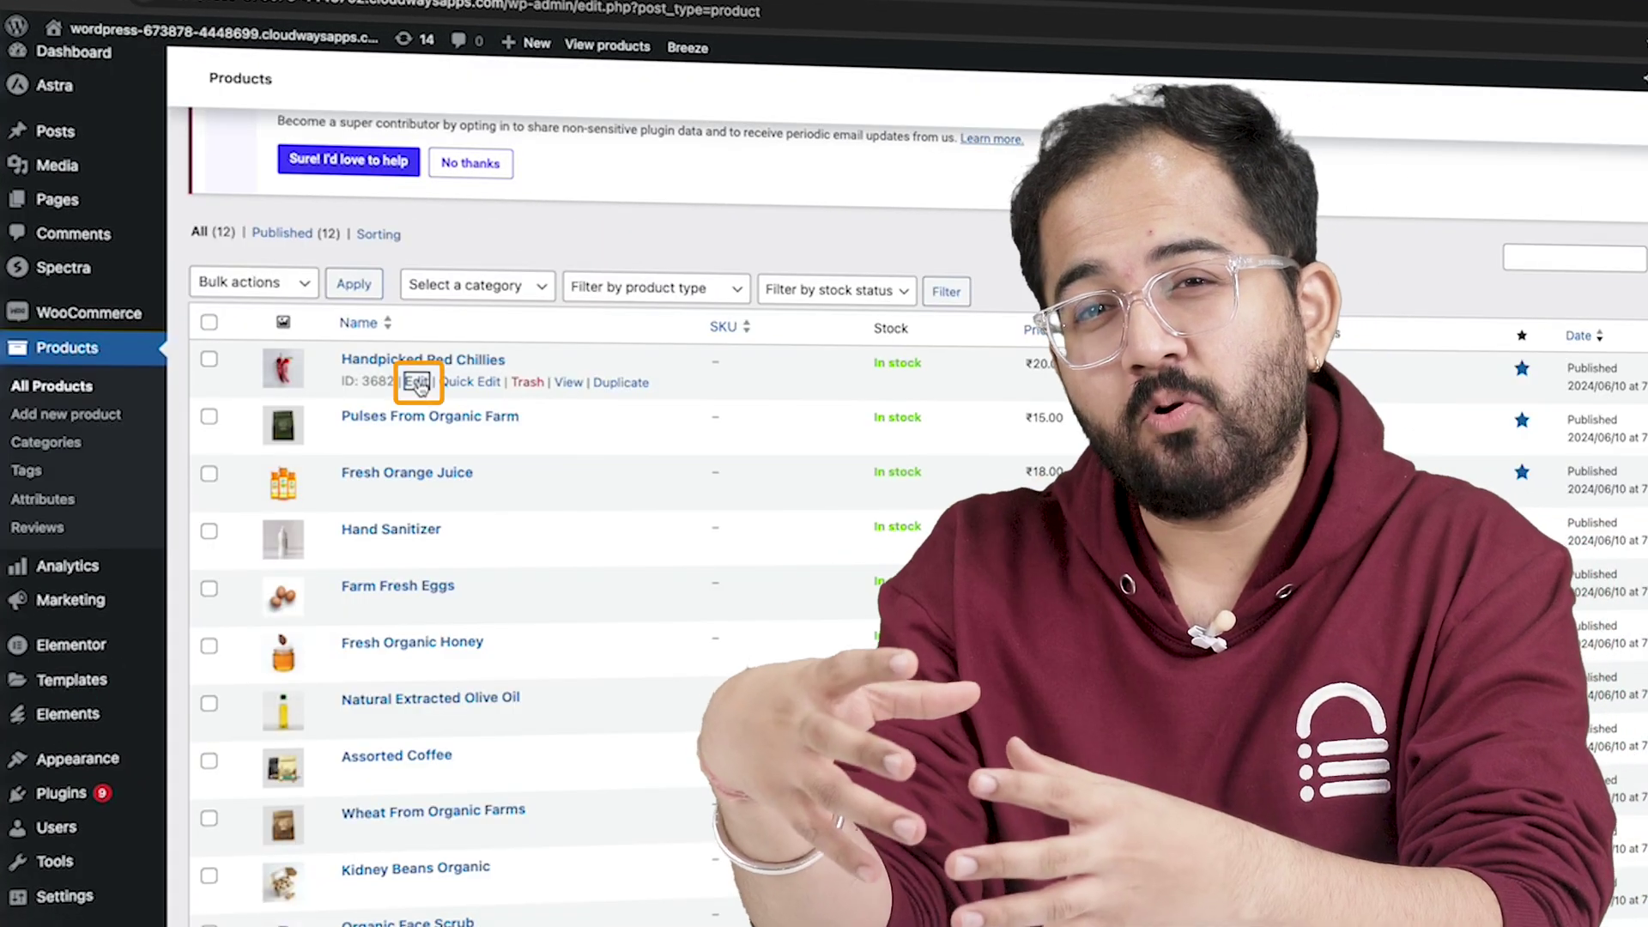
click(418, 382)
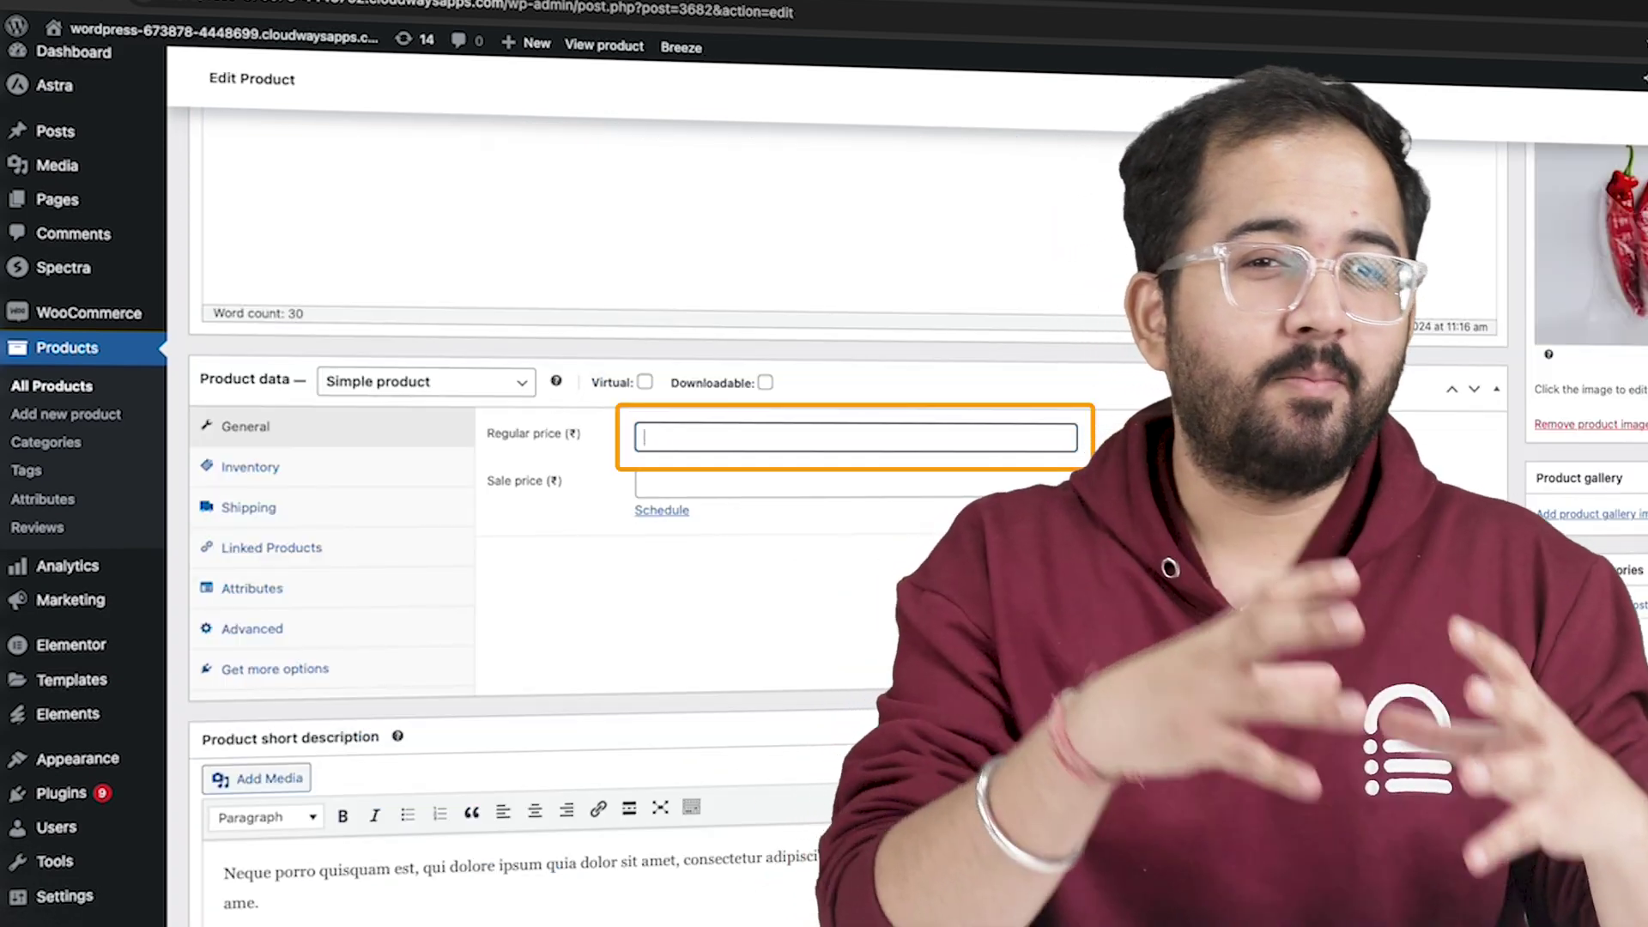
text(30)
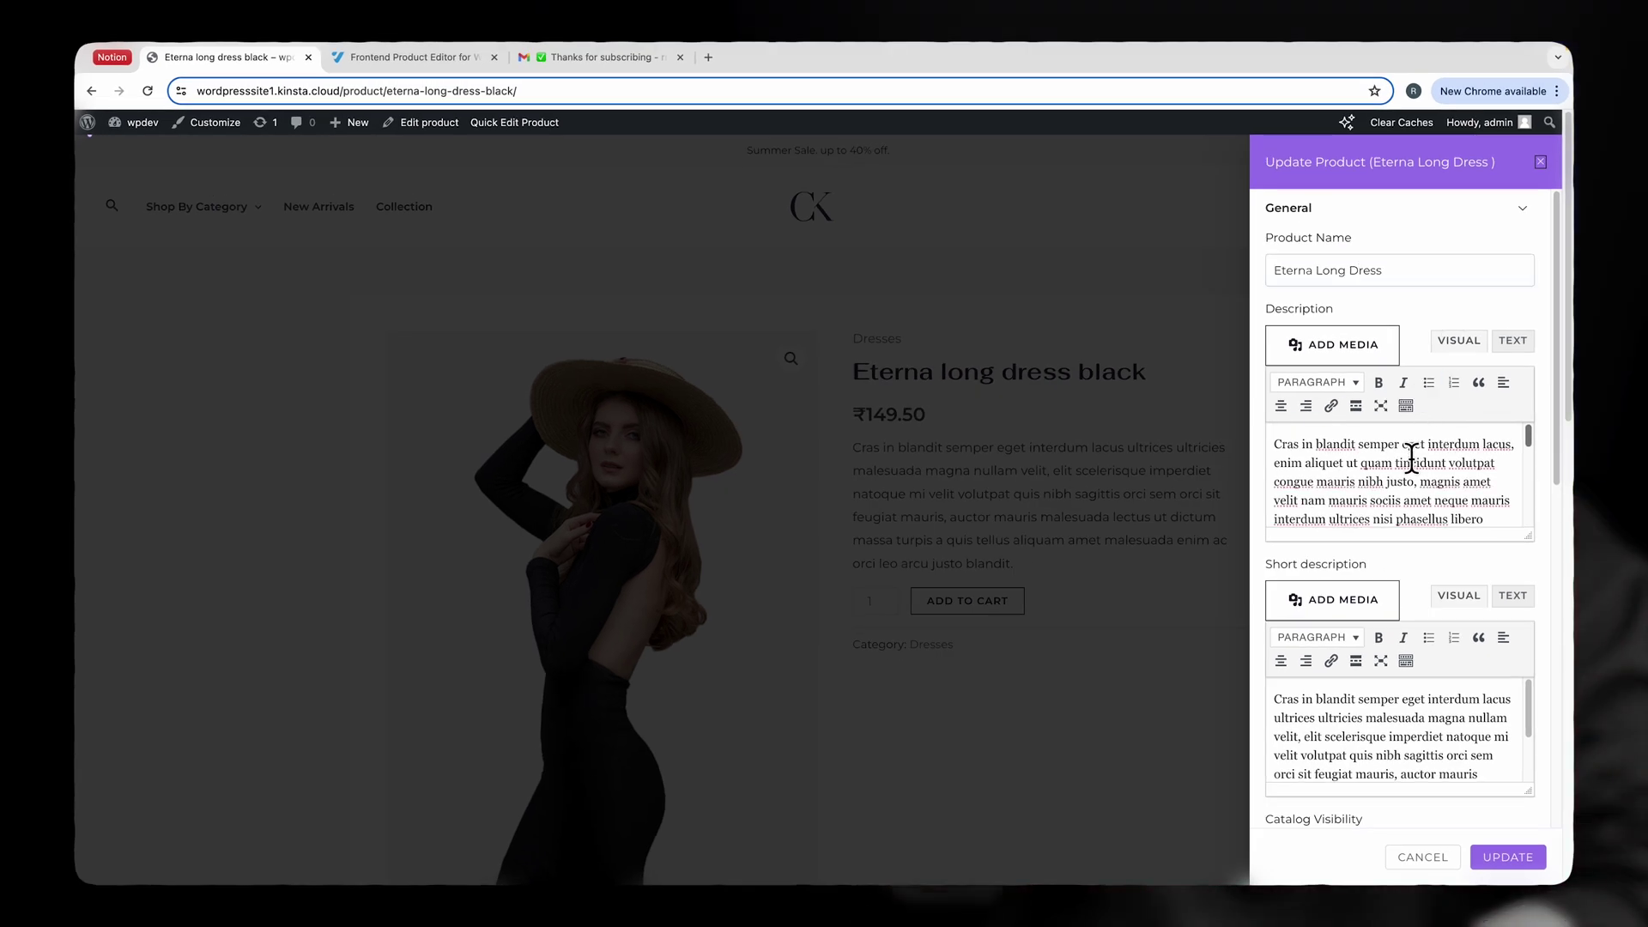
key(super+a)
key(super+v)
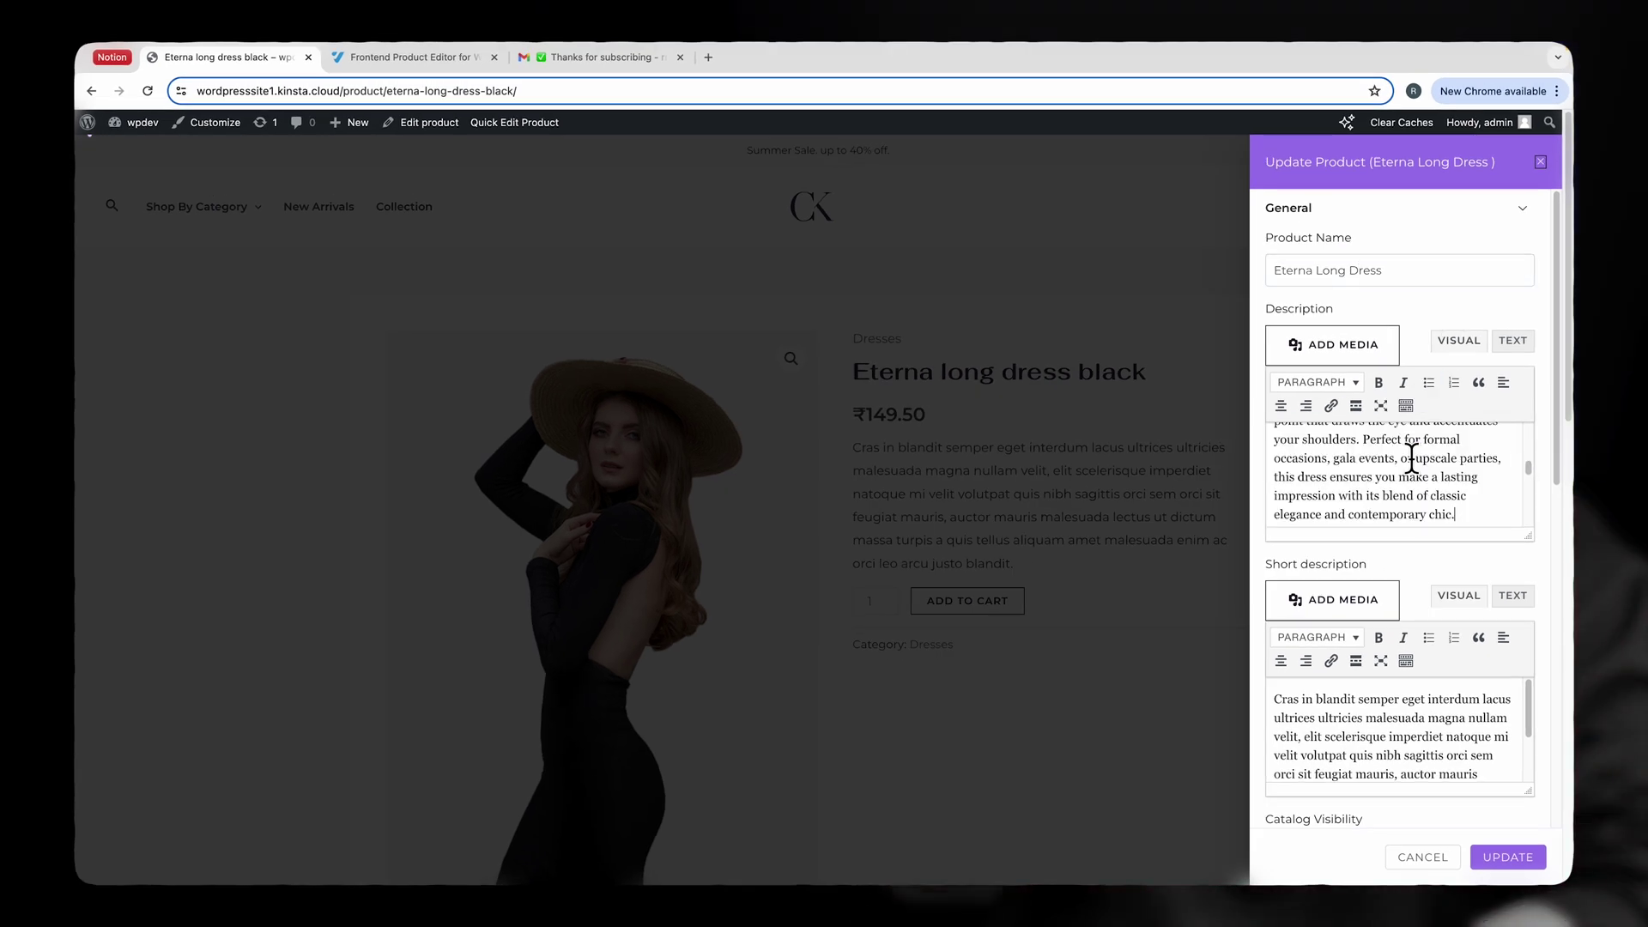
scroll(1410, 455, up, 5)
Paste new Short description text, then open the wpvibes.com Frontend Product Editor page.
click(1406, 708)
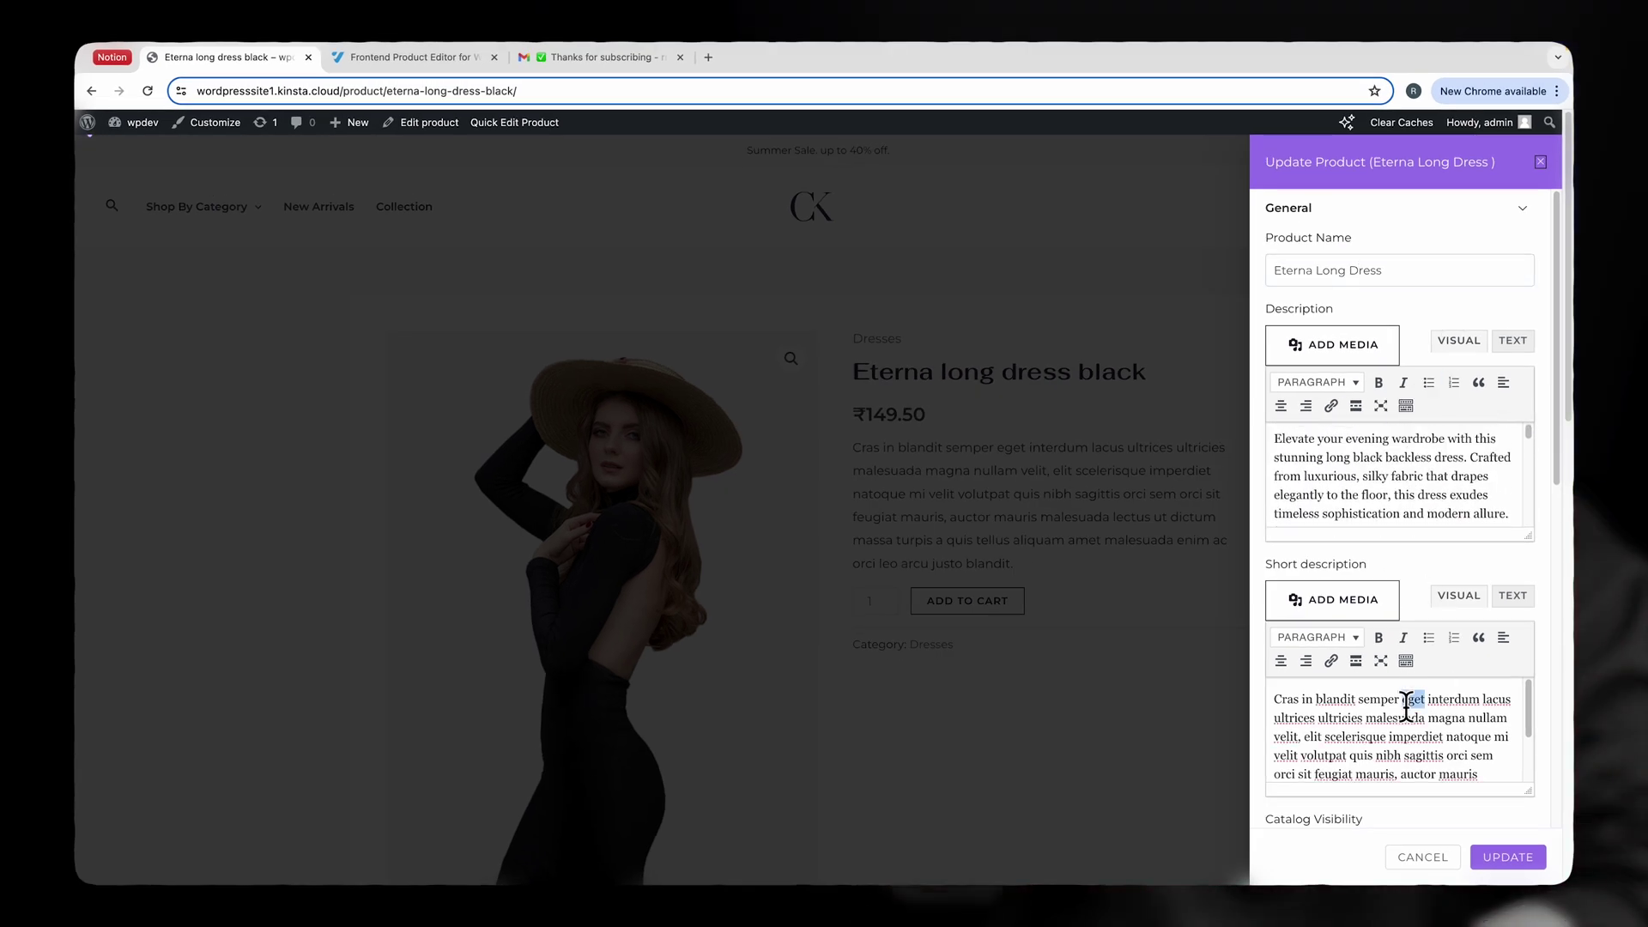
key(super+a)
key(super+v)
scroll(1416, 706, up, 5)
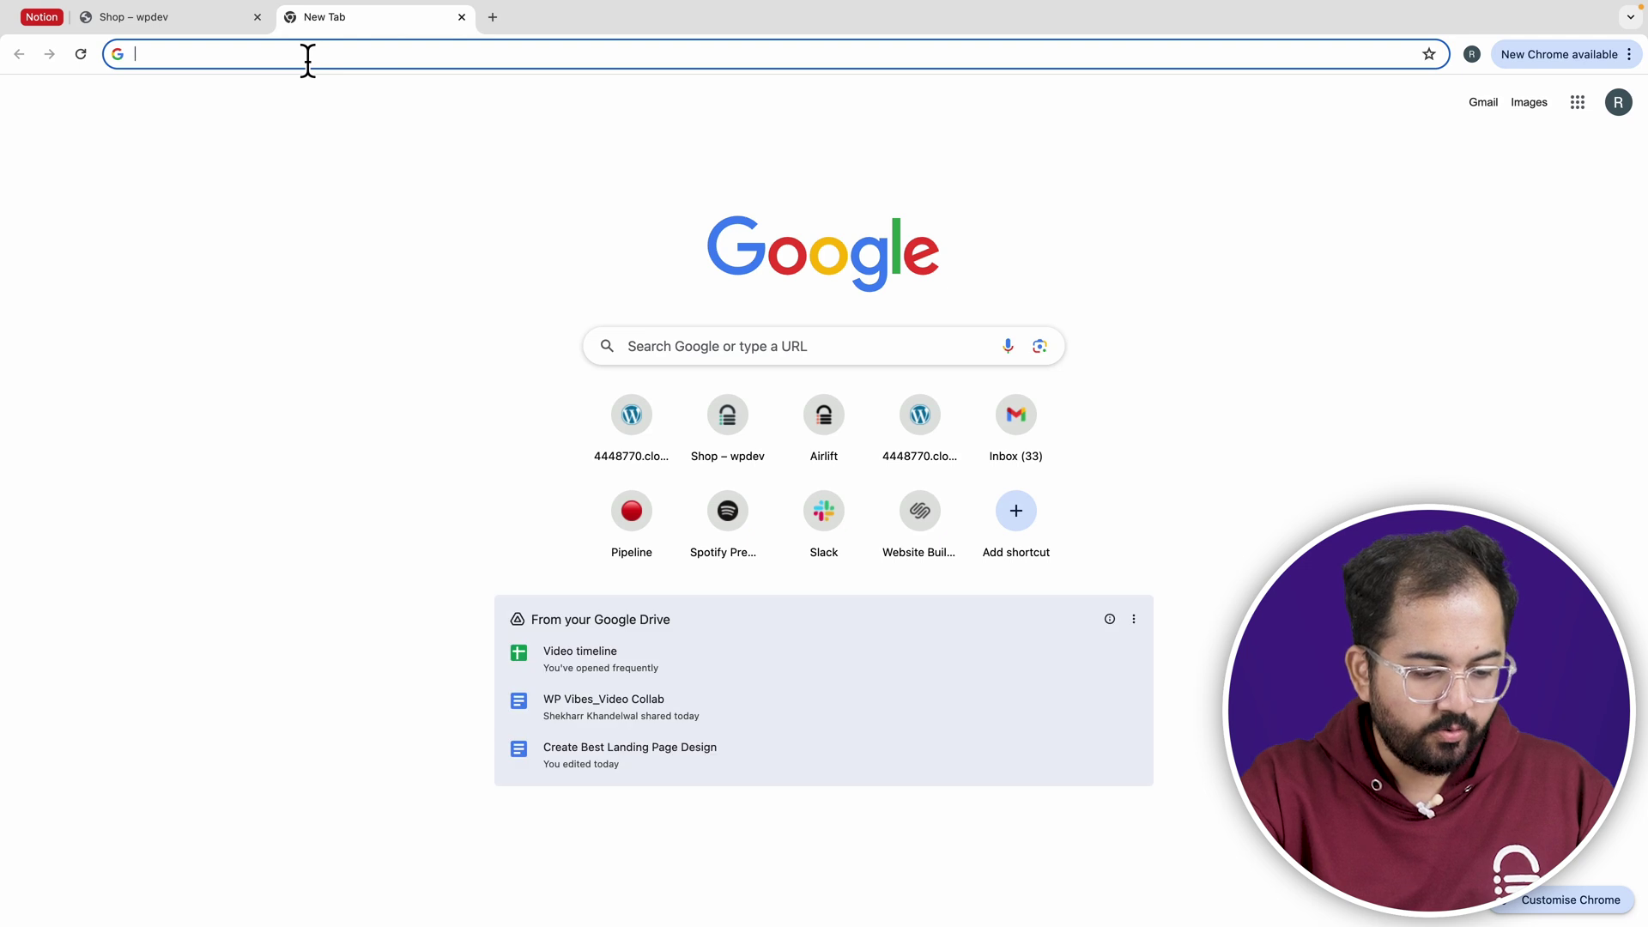
text(i)
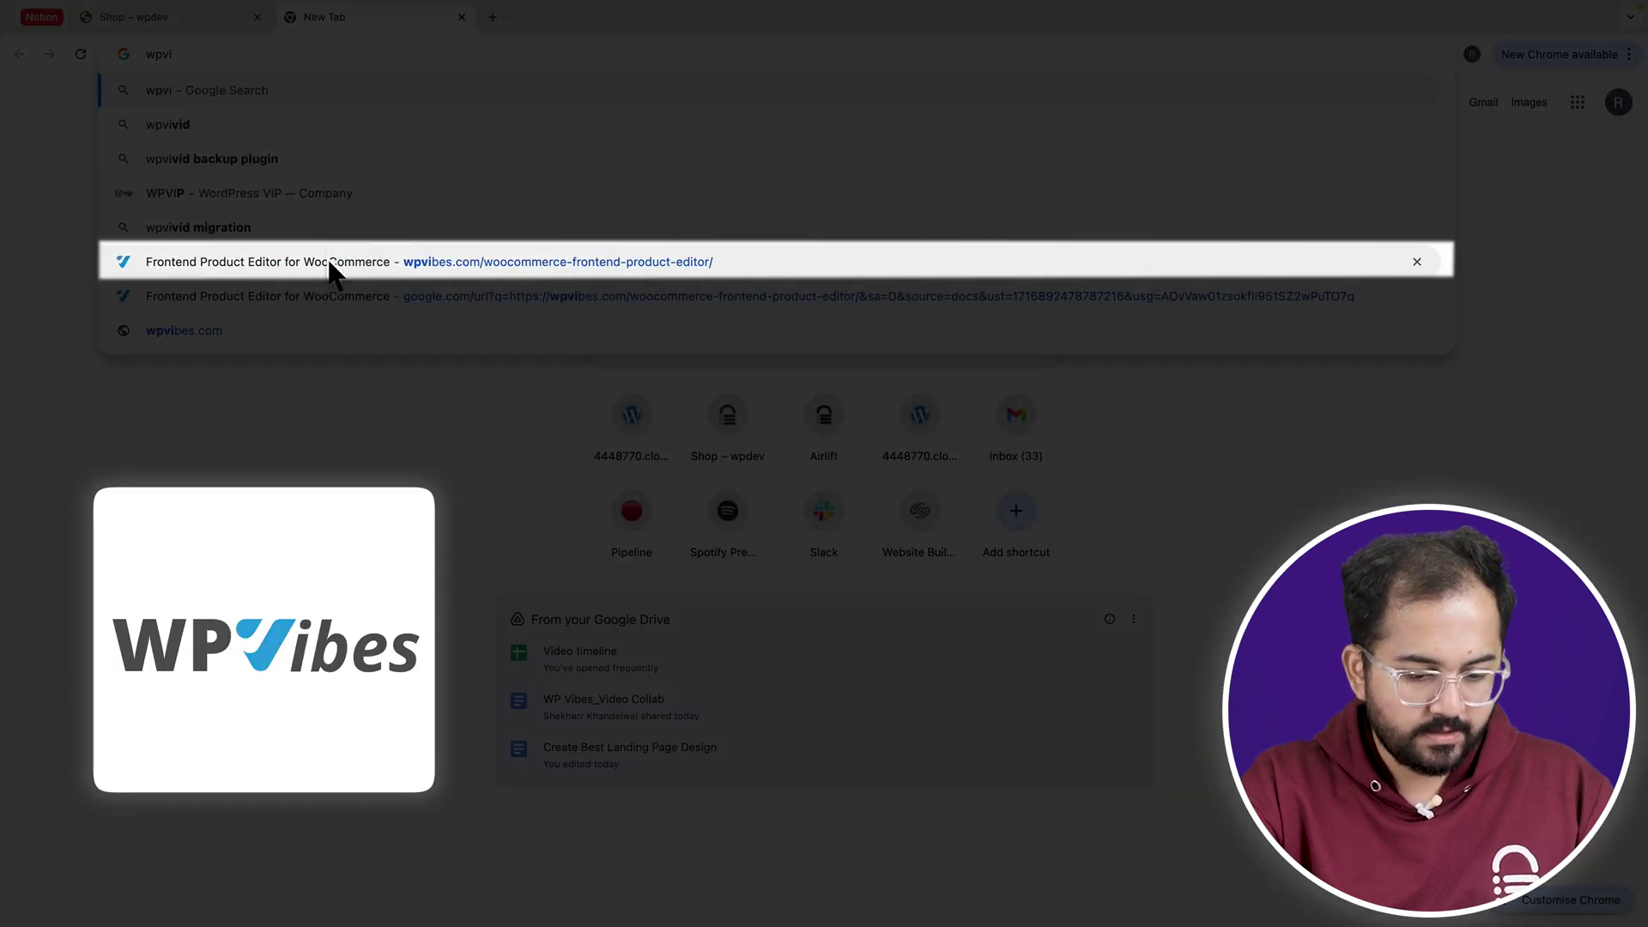
click(330, 262)
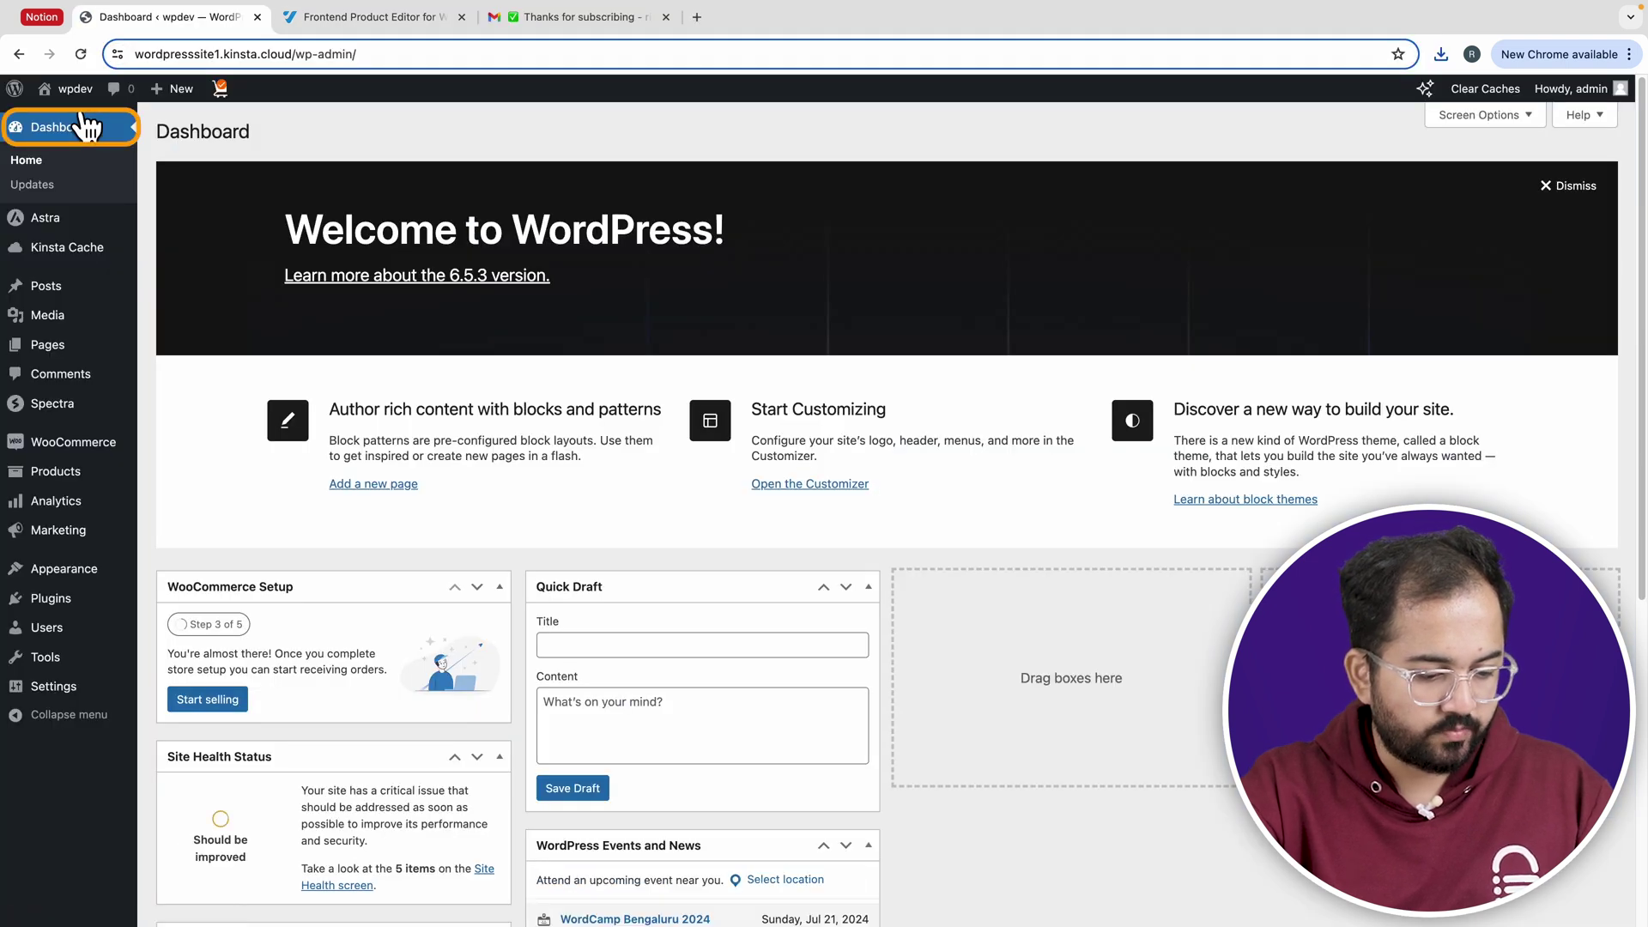
Upload the Frontend Product Editor Pro zip from Downloads as a new plugin.
mouse_move(68, 601)
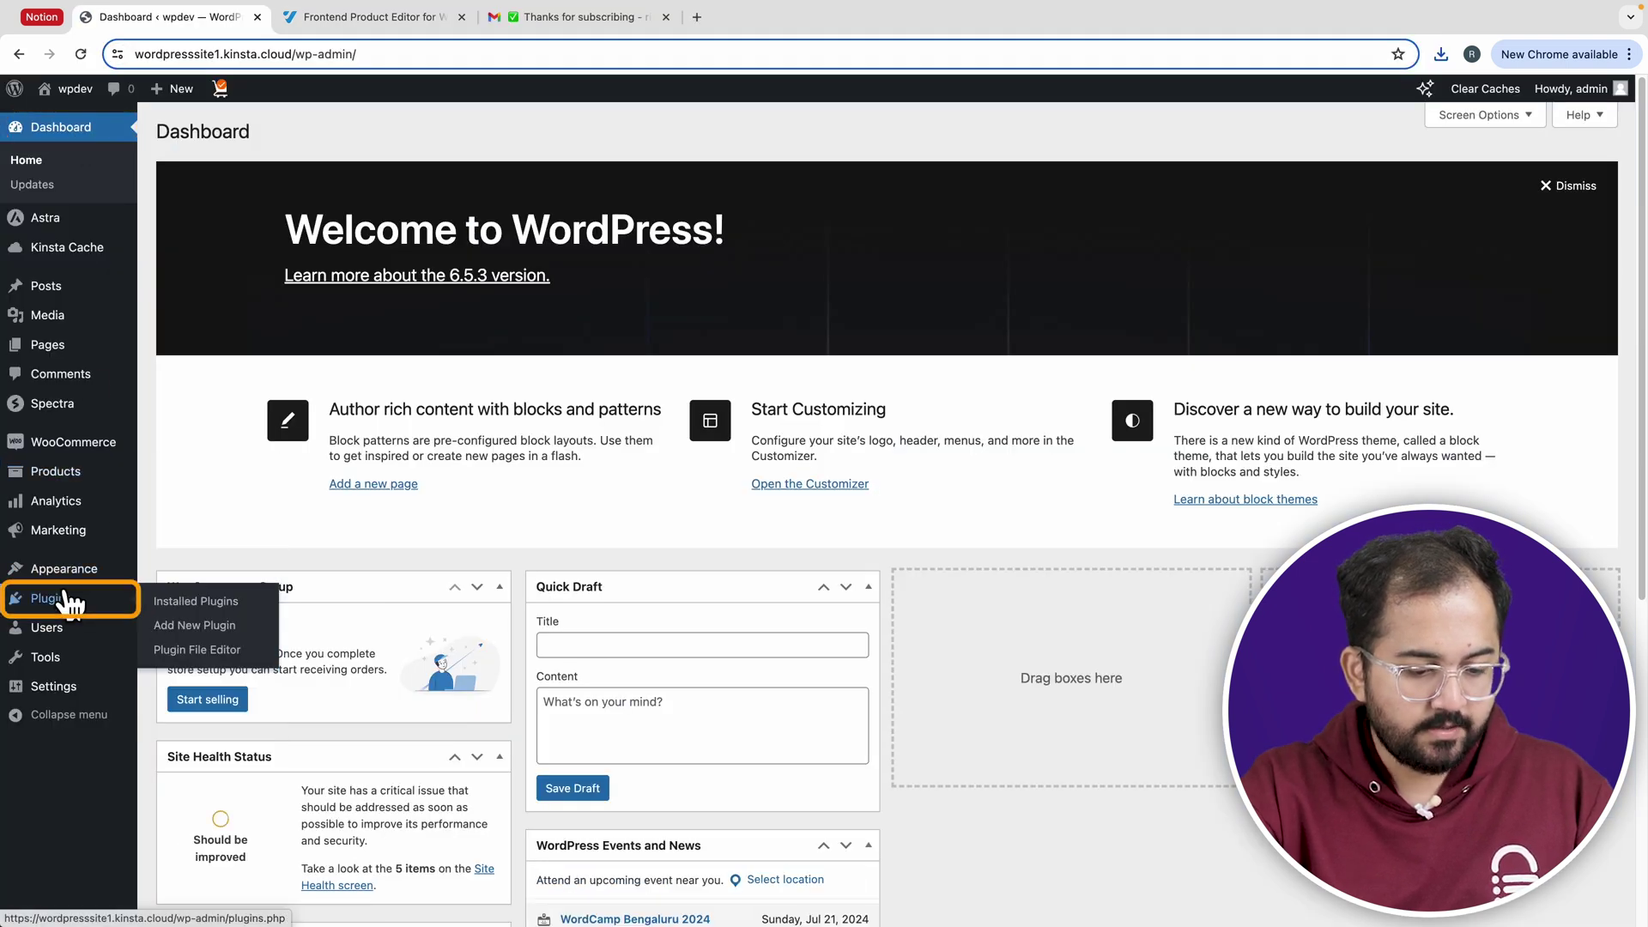
click(184, 627)
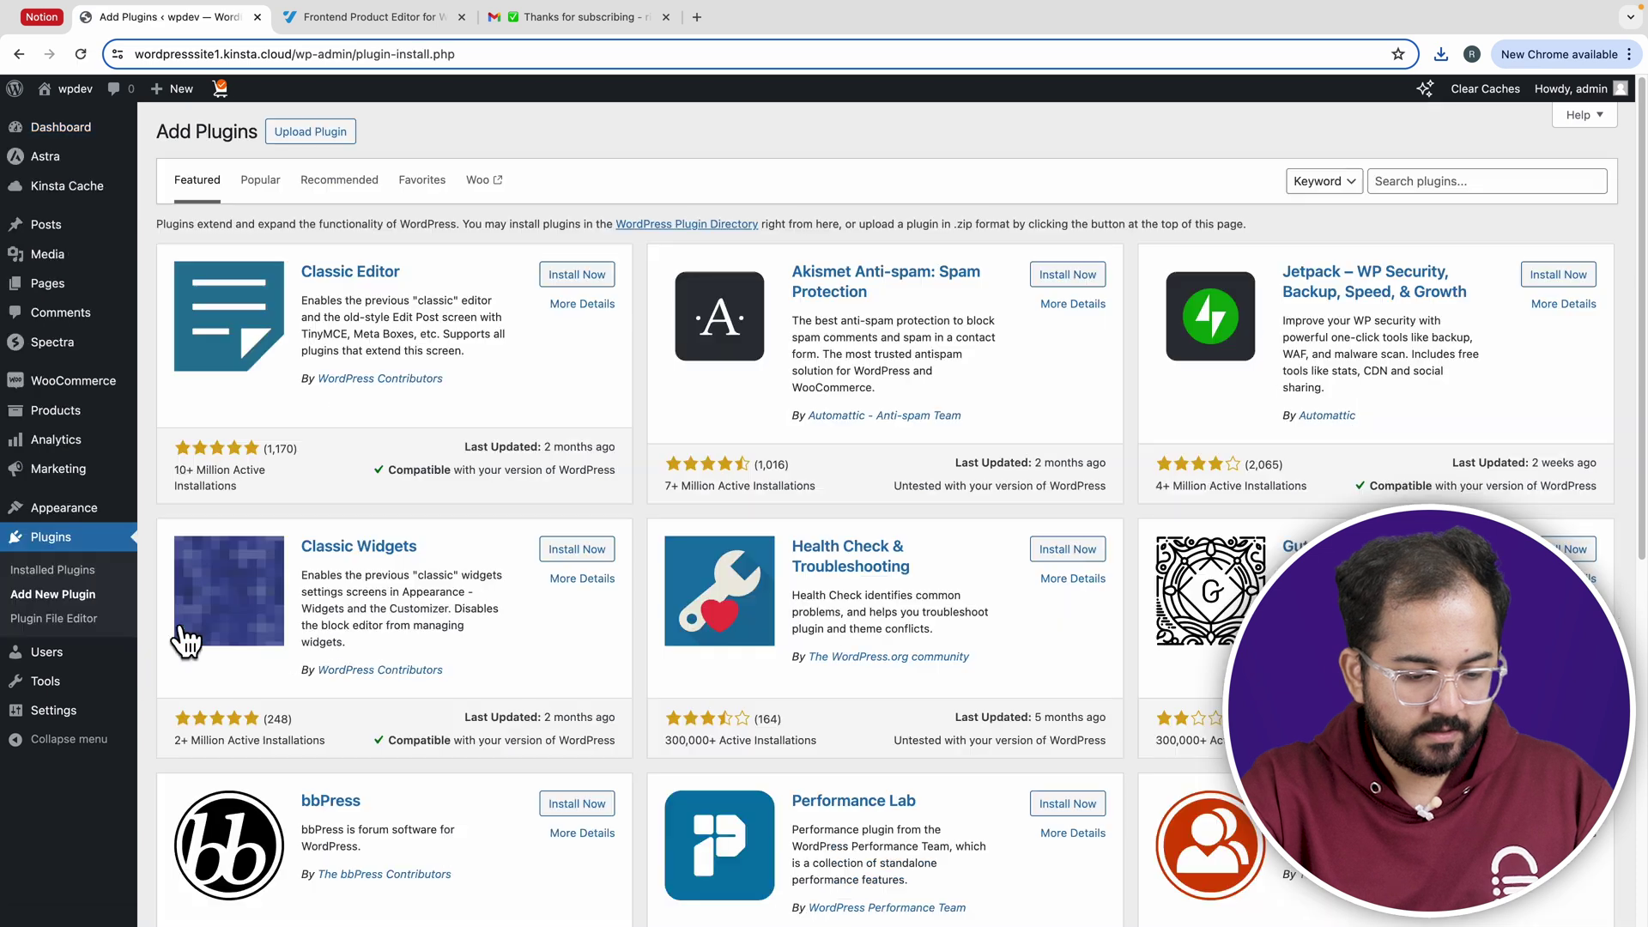
click(326, 133)
click(769, 291)
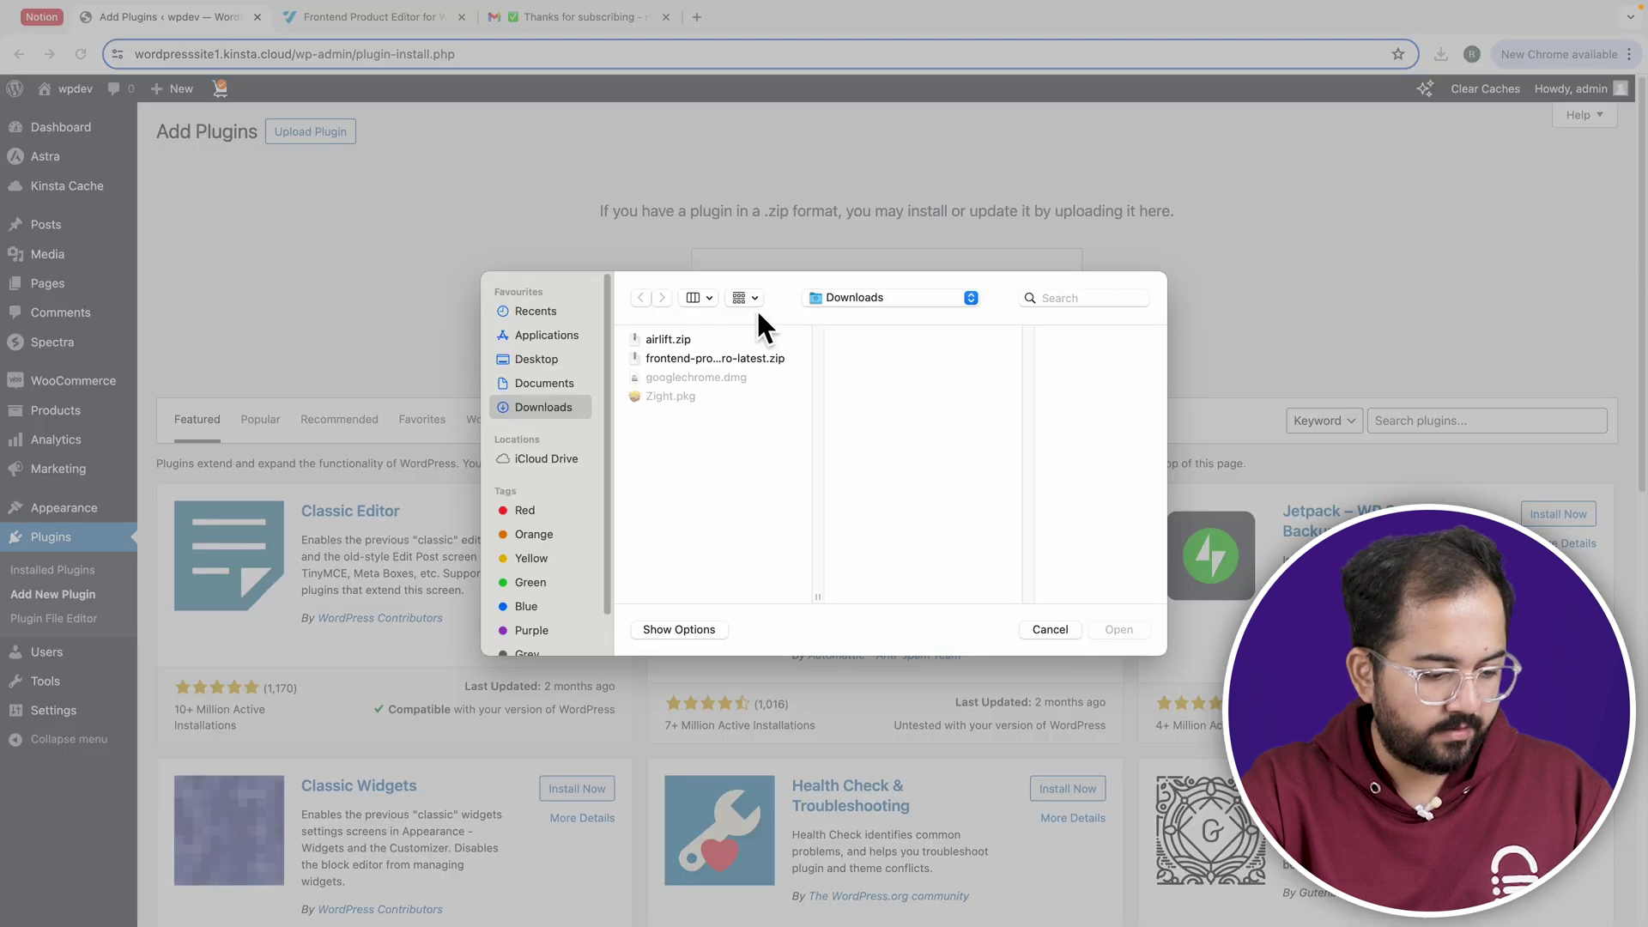
click(740, 358)
click(1116, 629)
Install the plugin, begin licence activation, and switch to the Gmail licence email.
click(1037, 294)
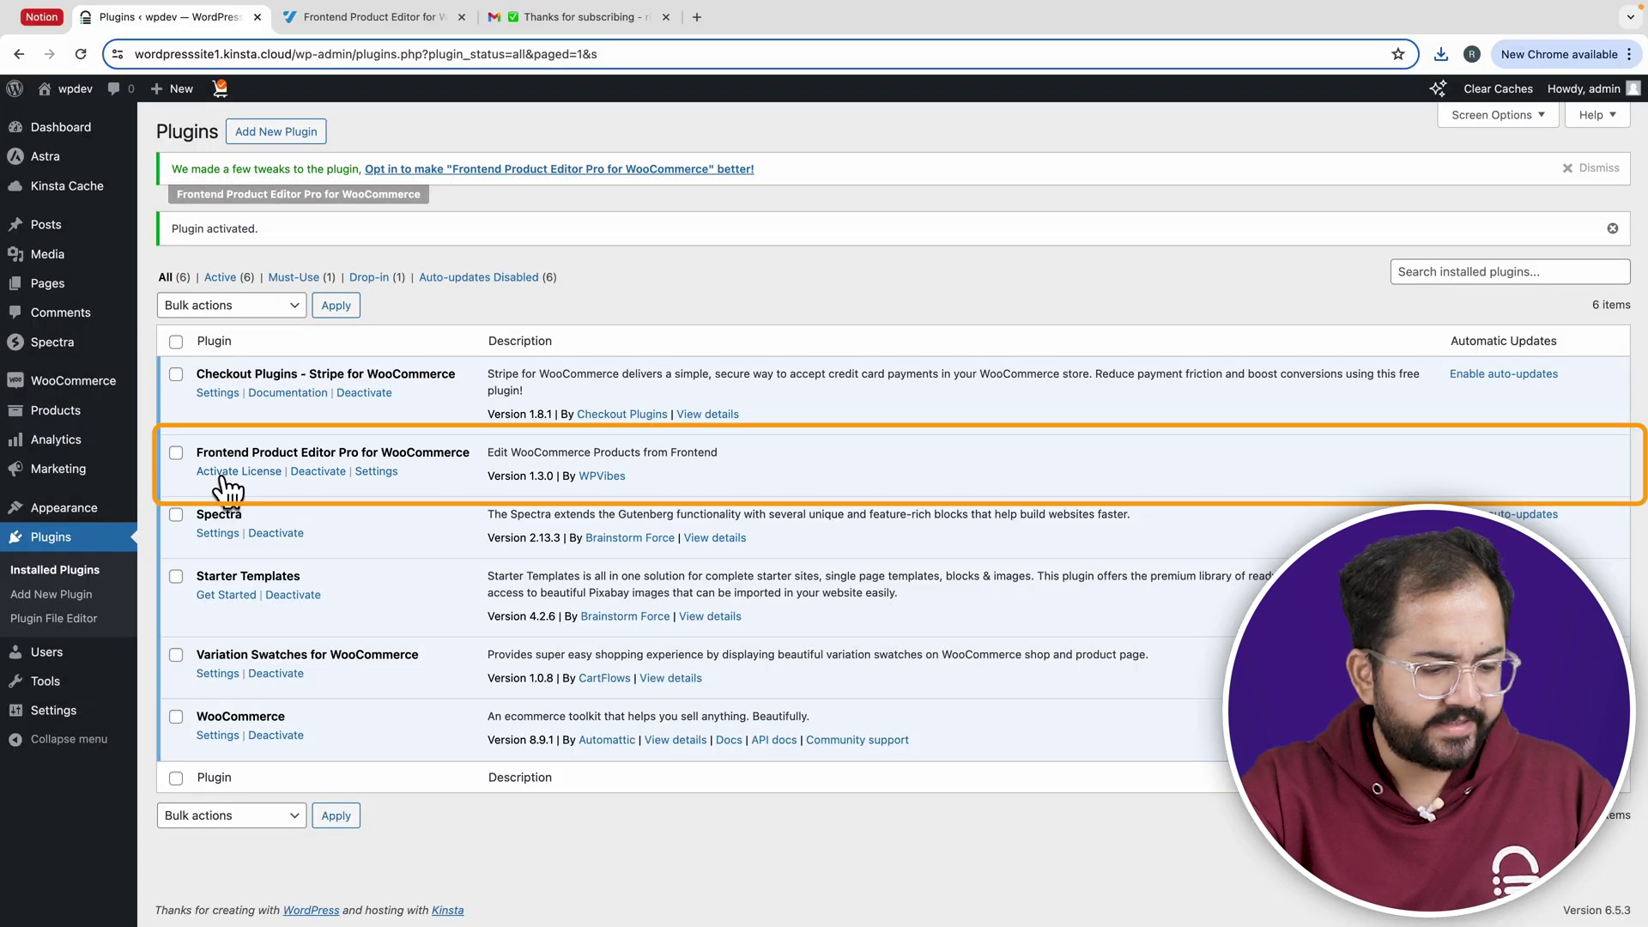
click(225, 473)
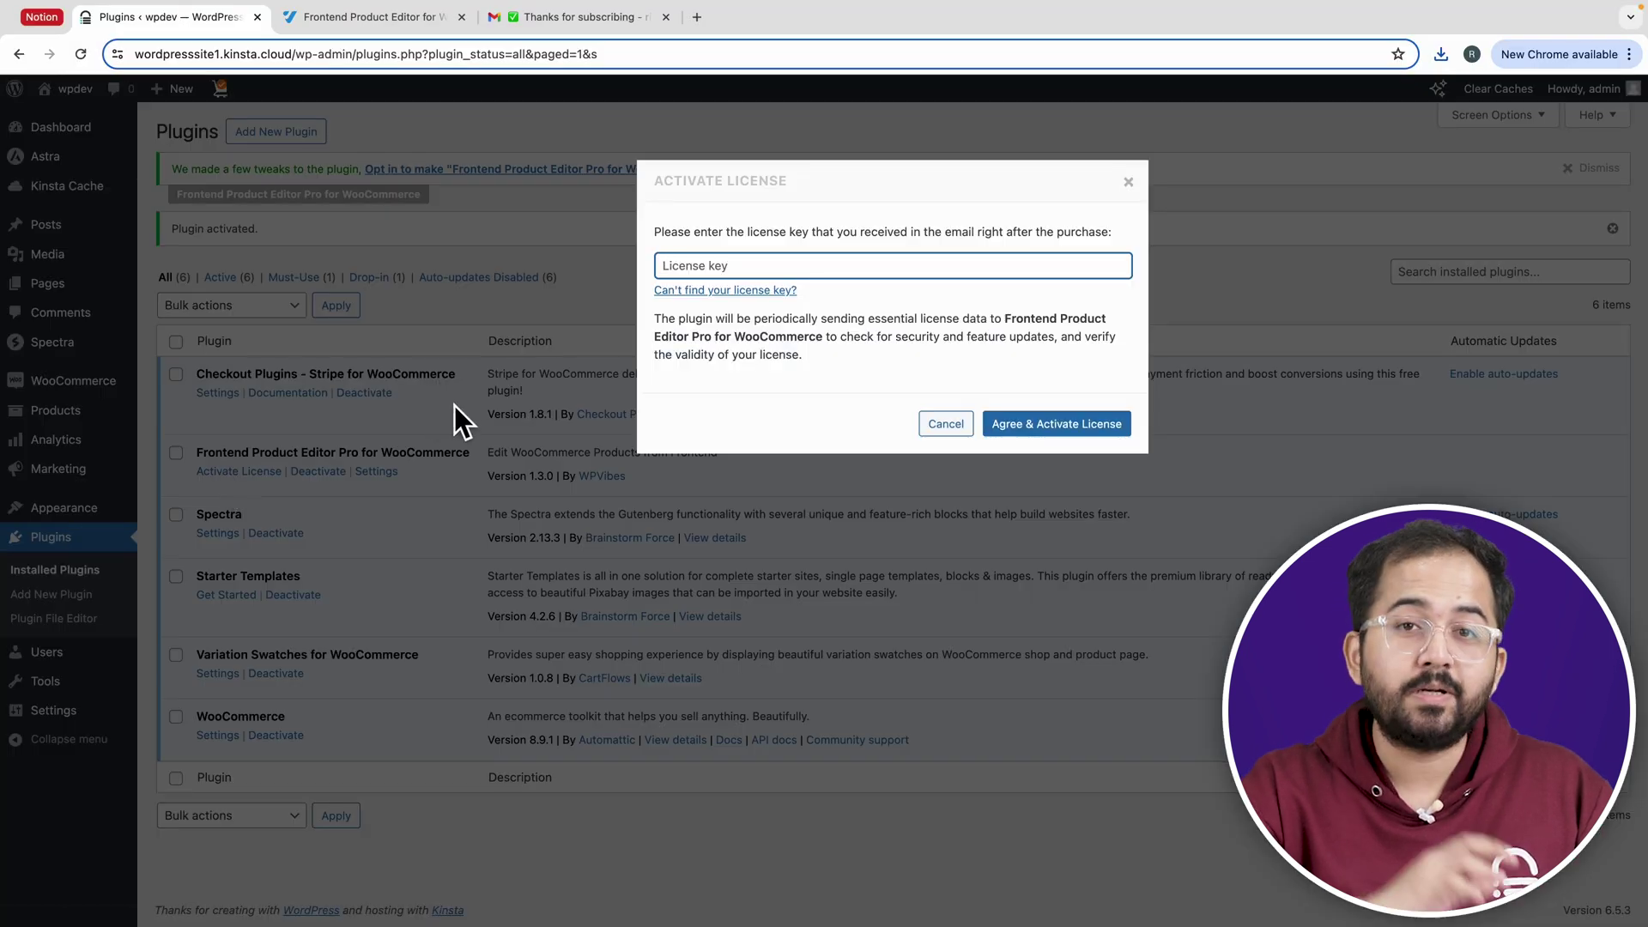
click(538, 24)
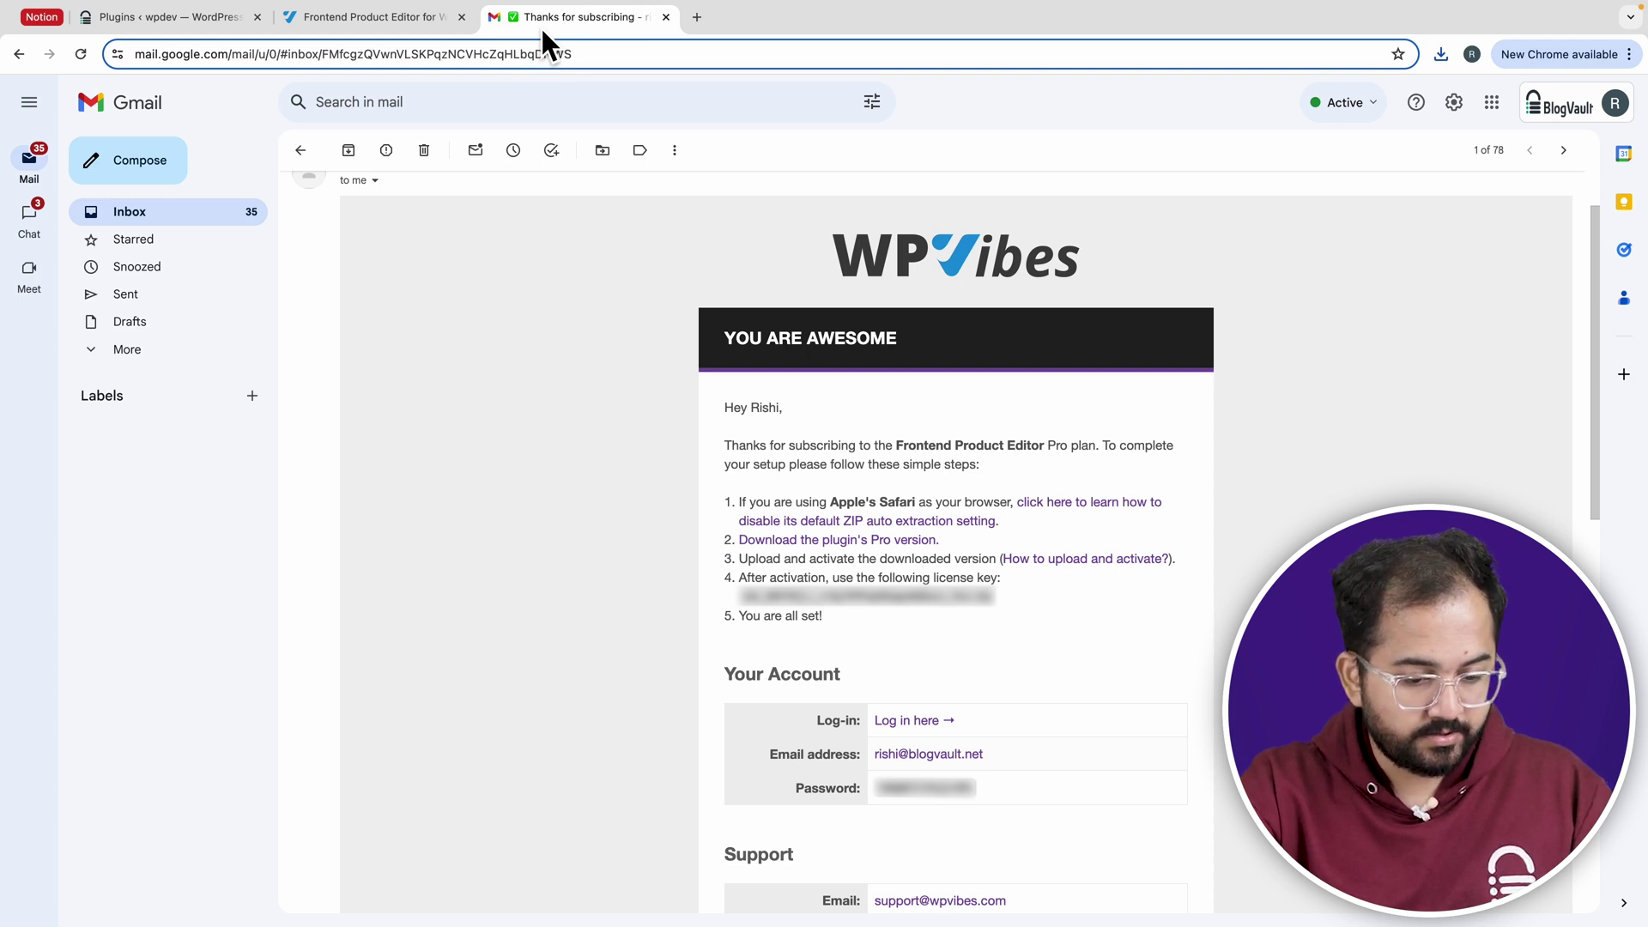
Copy the licence key from the WPVibes purchase email.
double_click(807, 598)
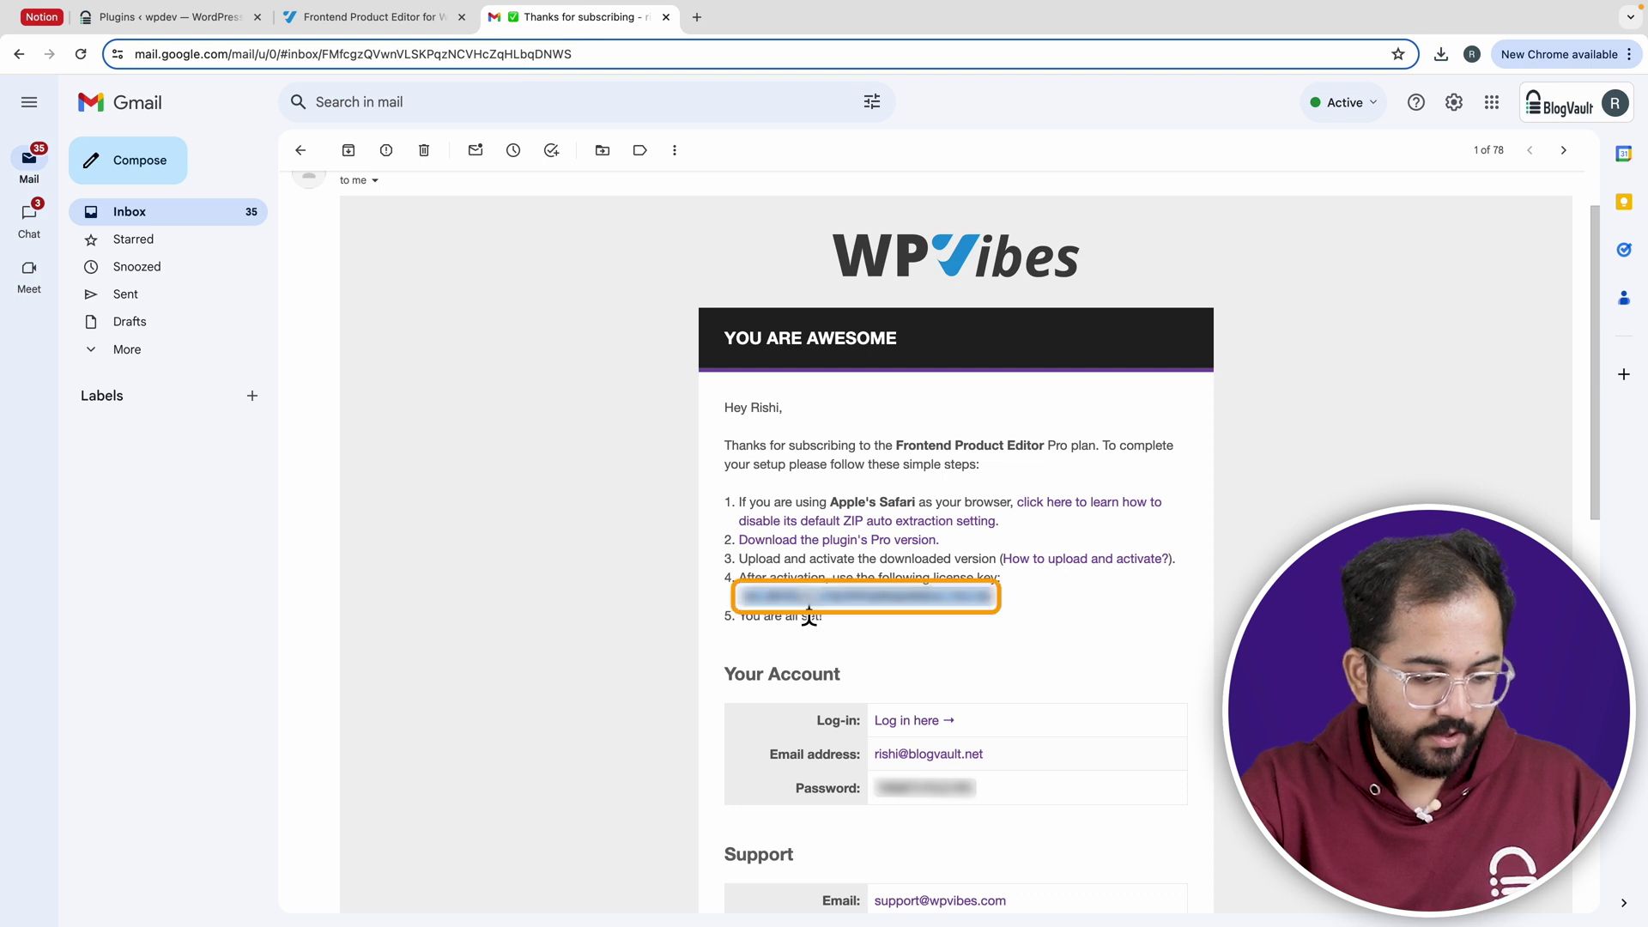
right_click(808, 614)
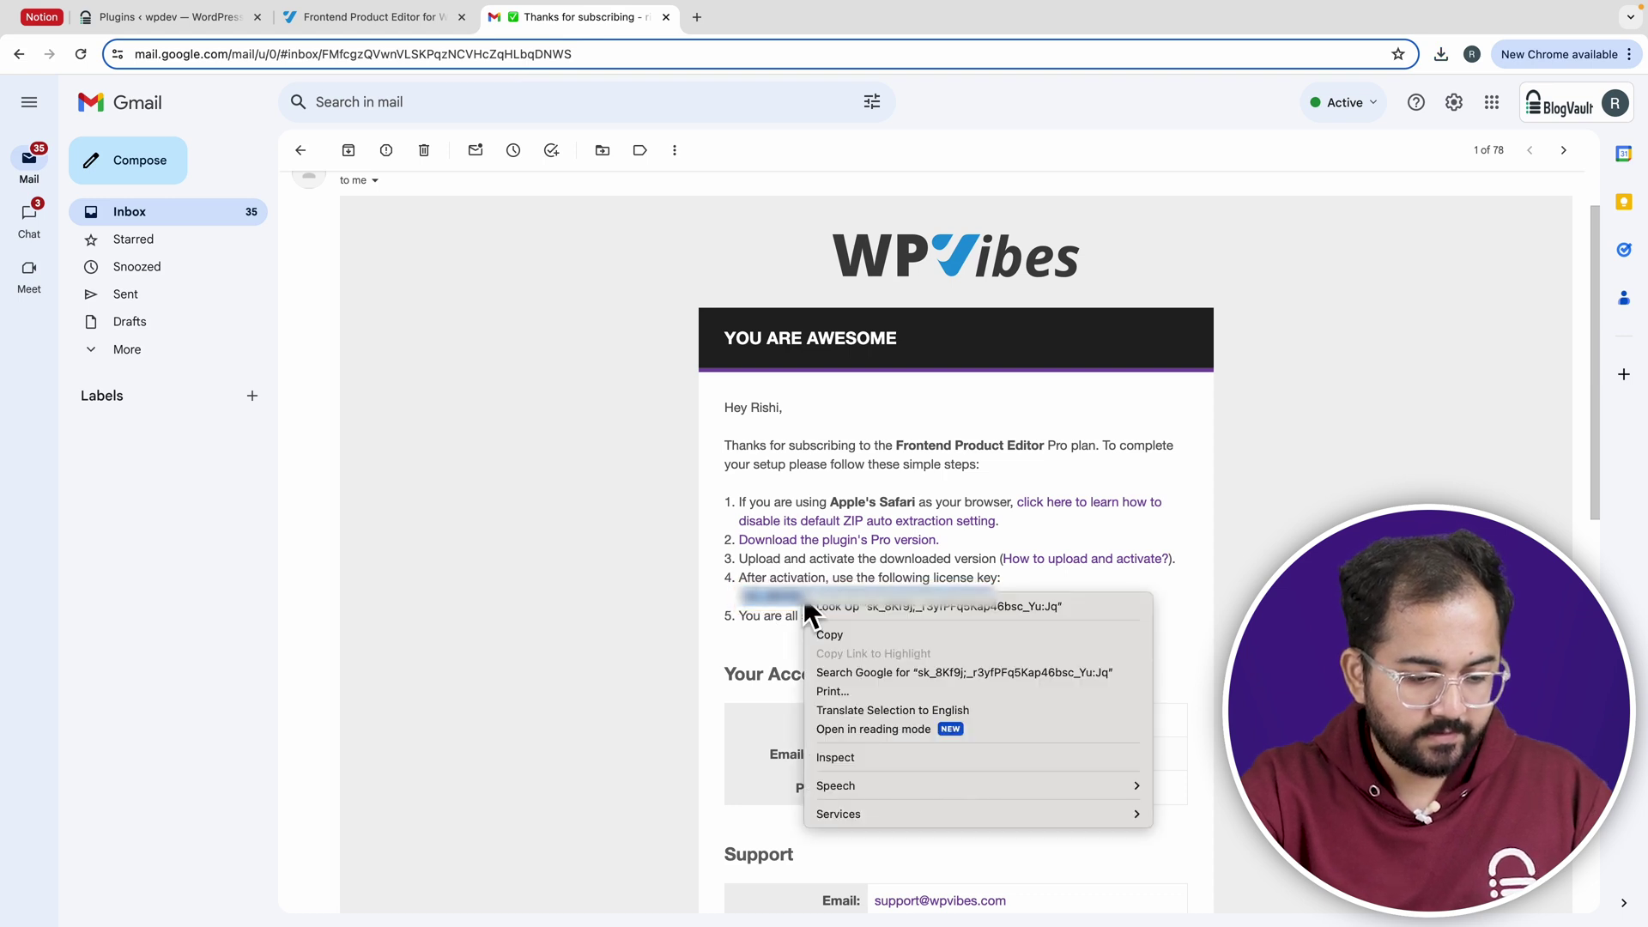
click(838, 636)
Paste the licence key into the WordPress prompt, accept the terms, and activate it.
click(219, 17)
right_click(708, 265)
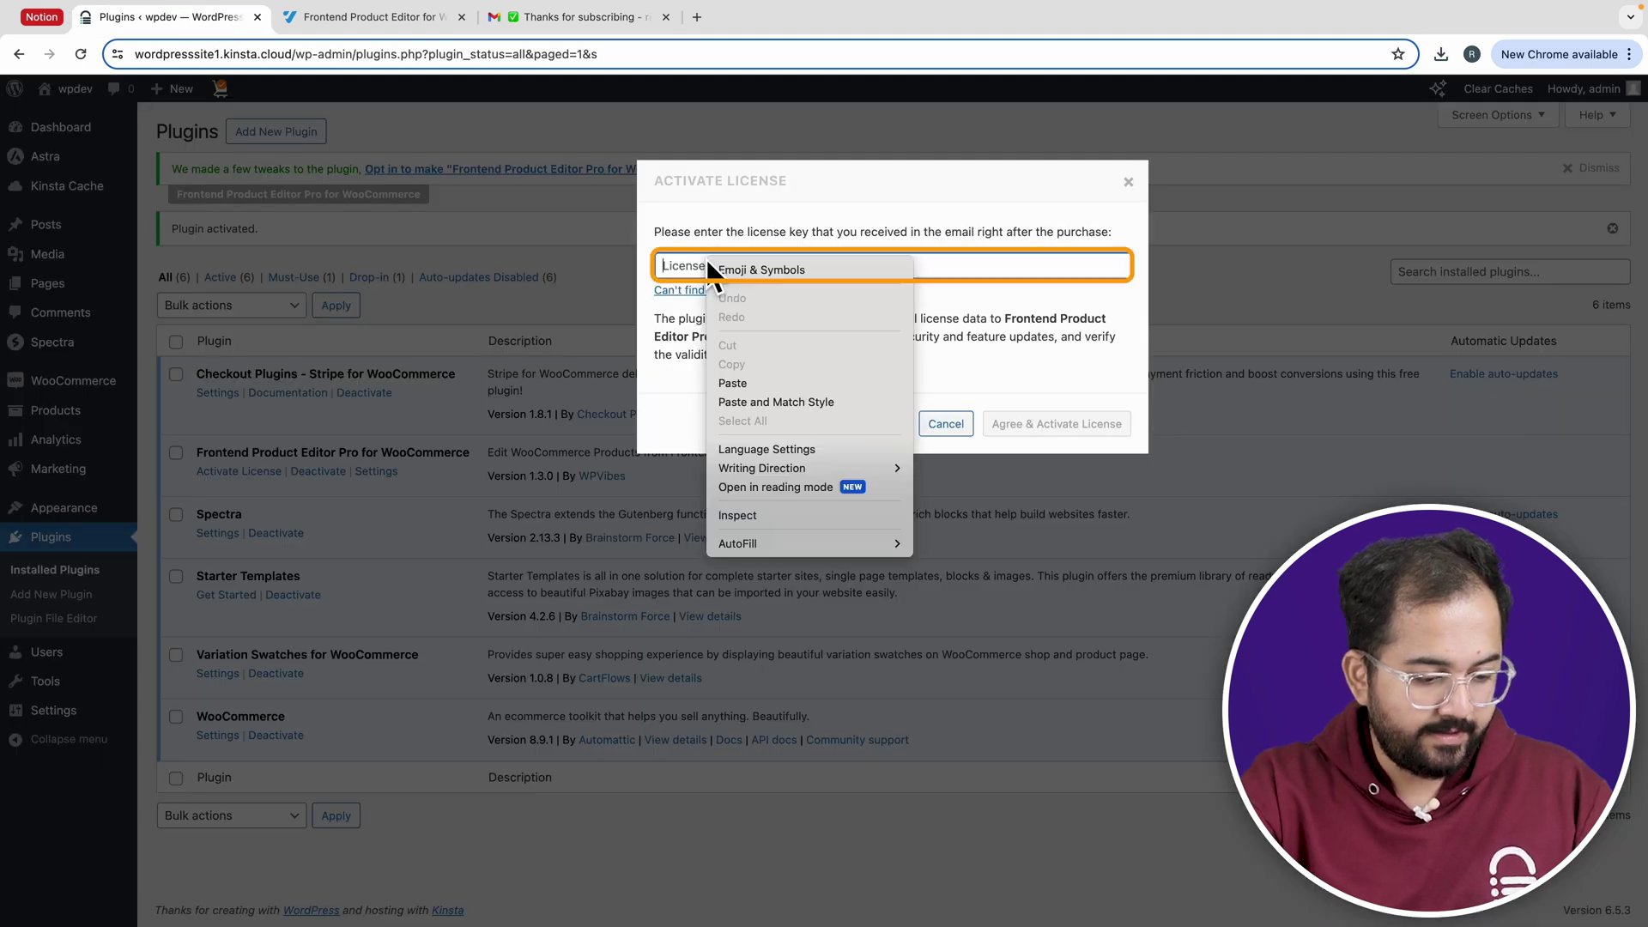
click(757, 378)
click(1027, 452)
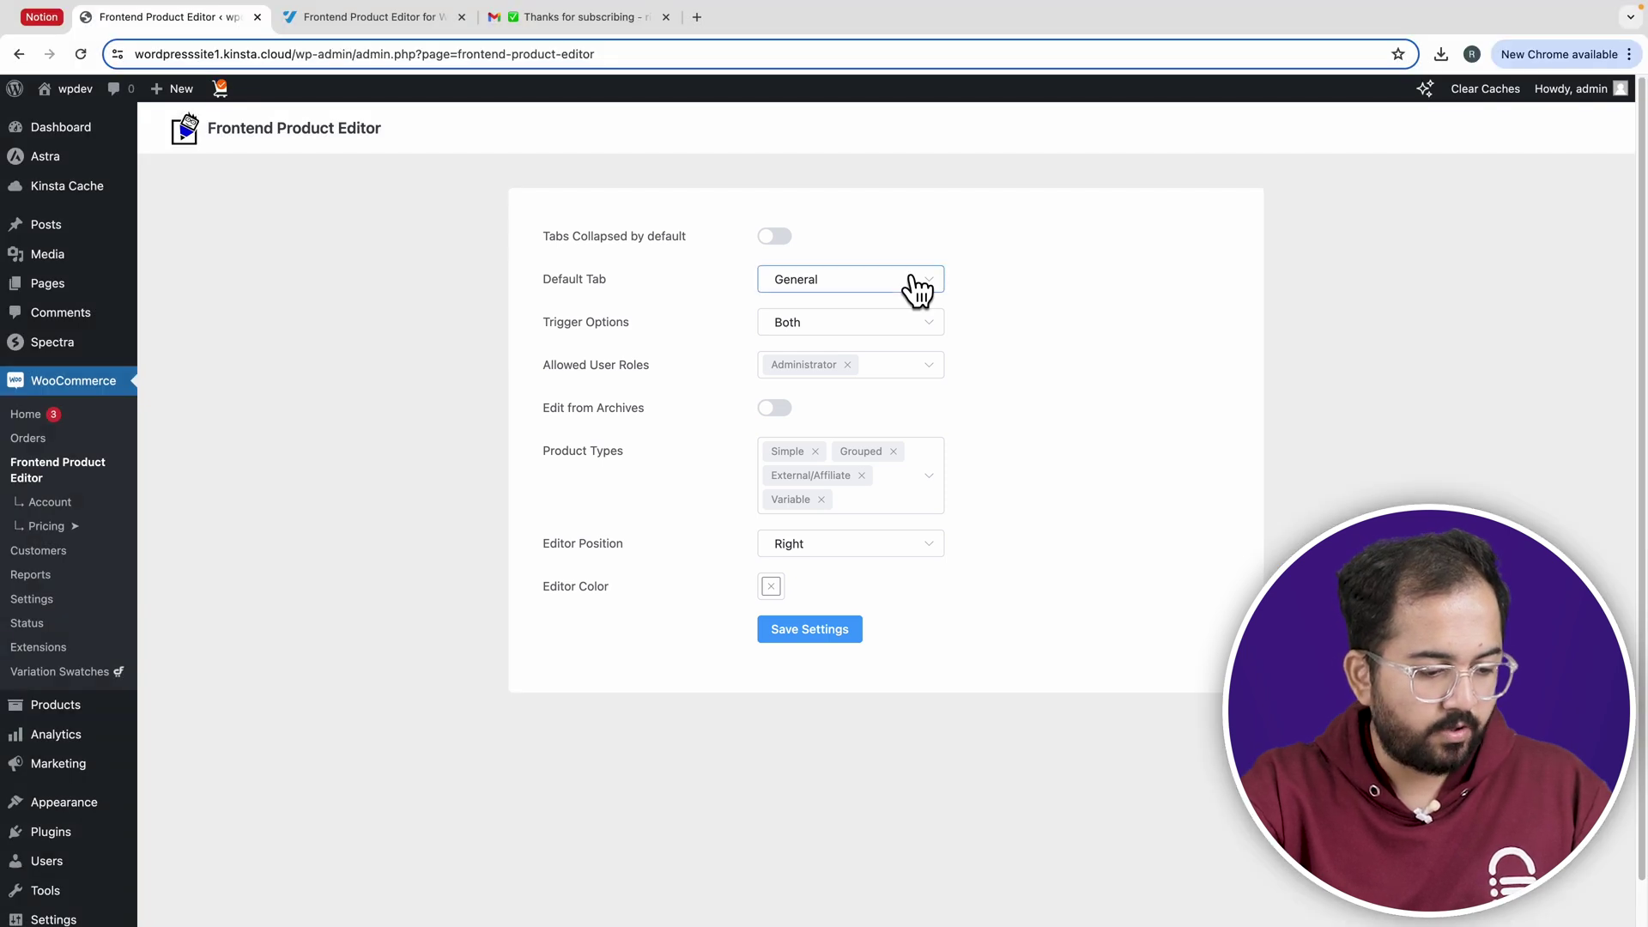
Keep General as the default editor tab and allow Shop manager to use the editor.
click(913, 279)
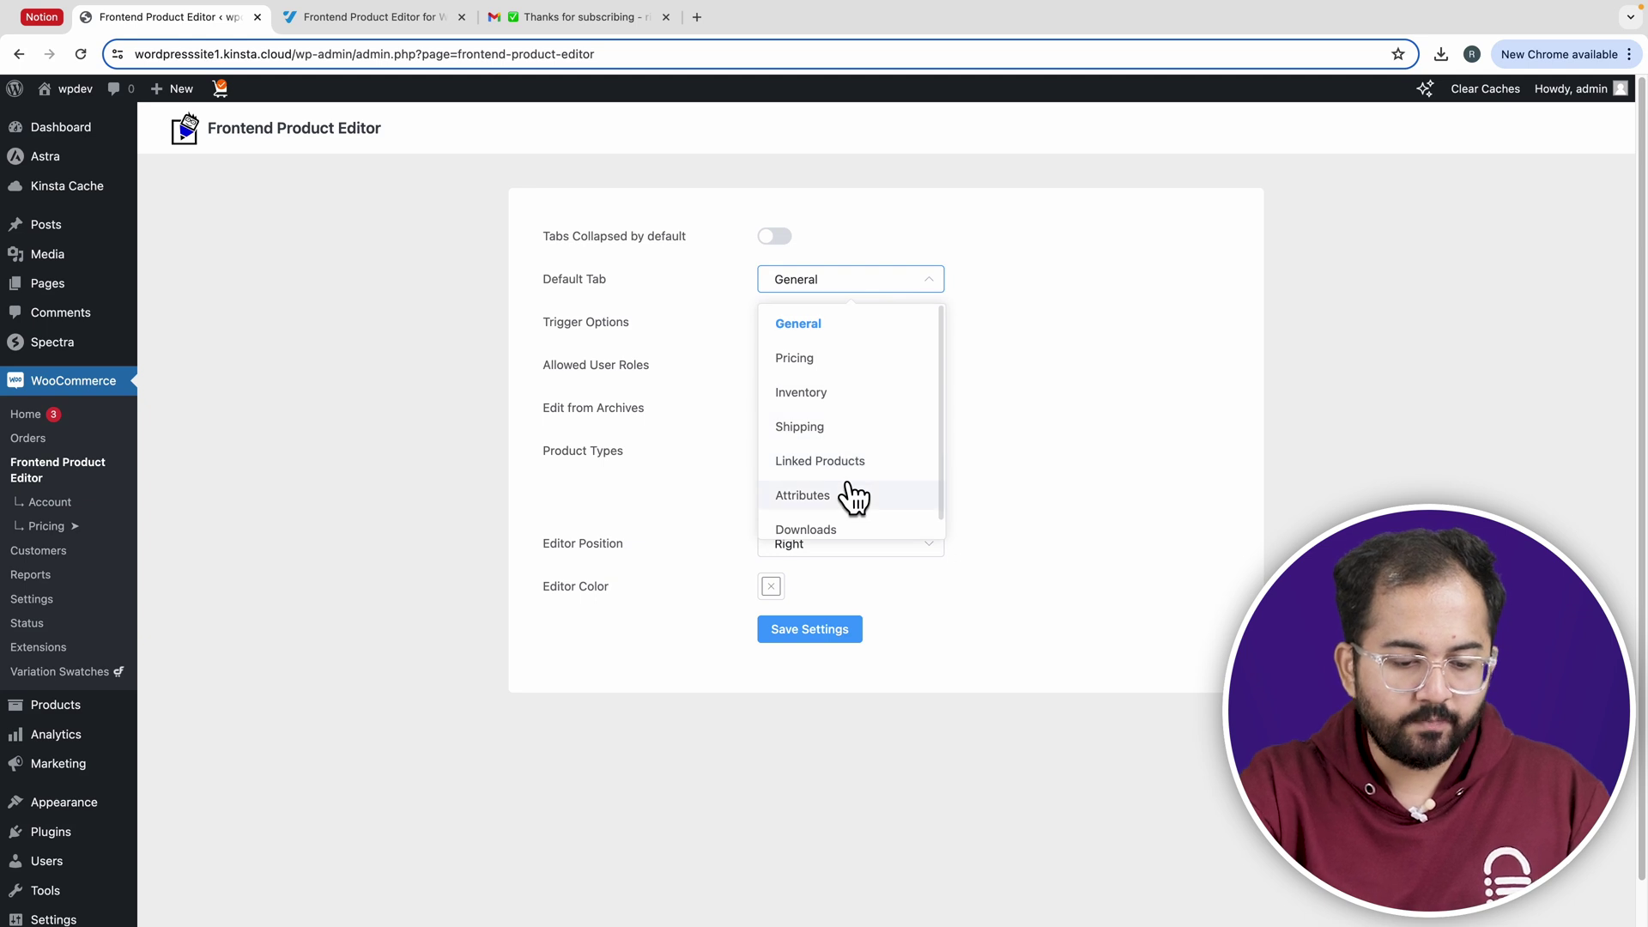
scroll(848, 496, down, 1)
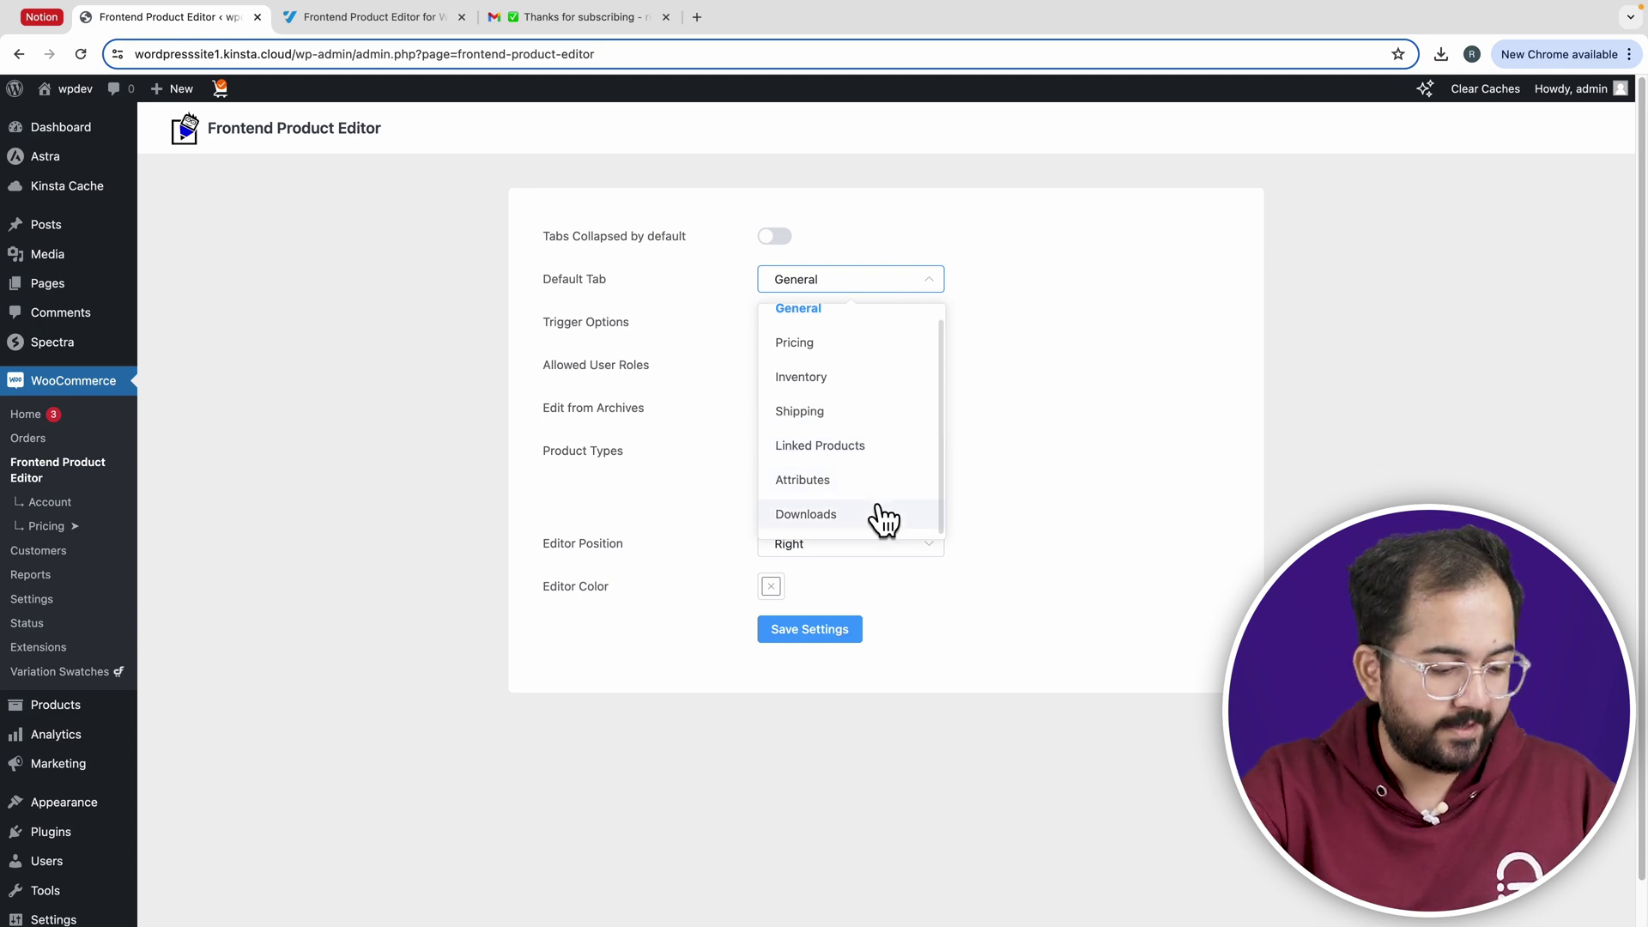
click(1016, 453)
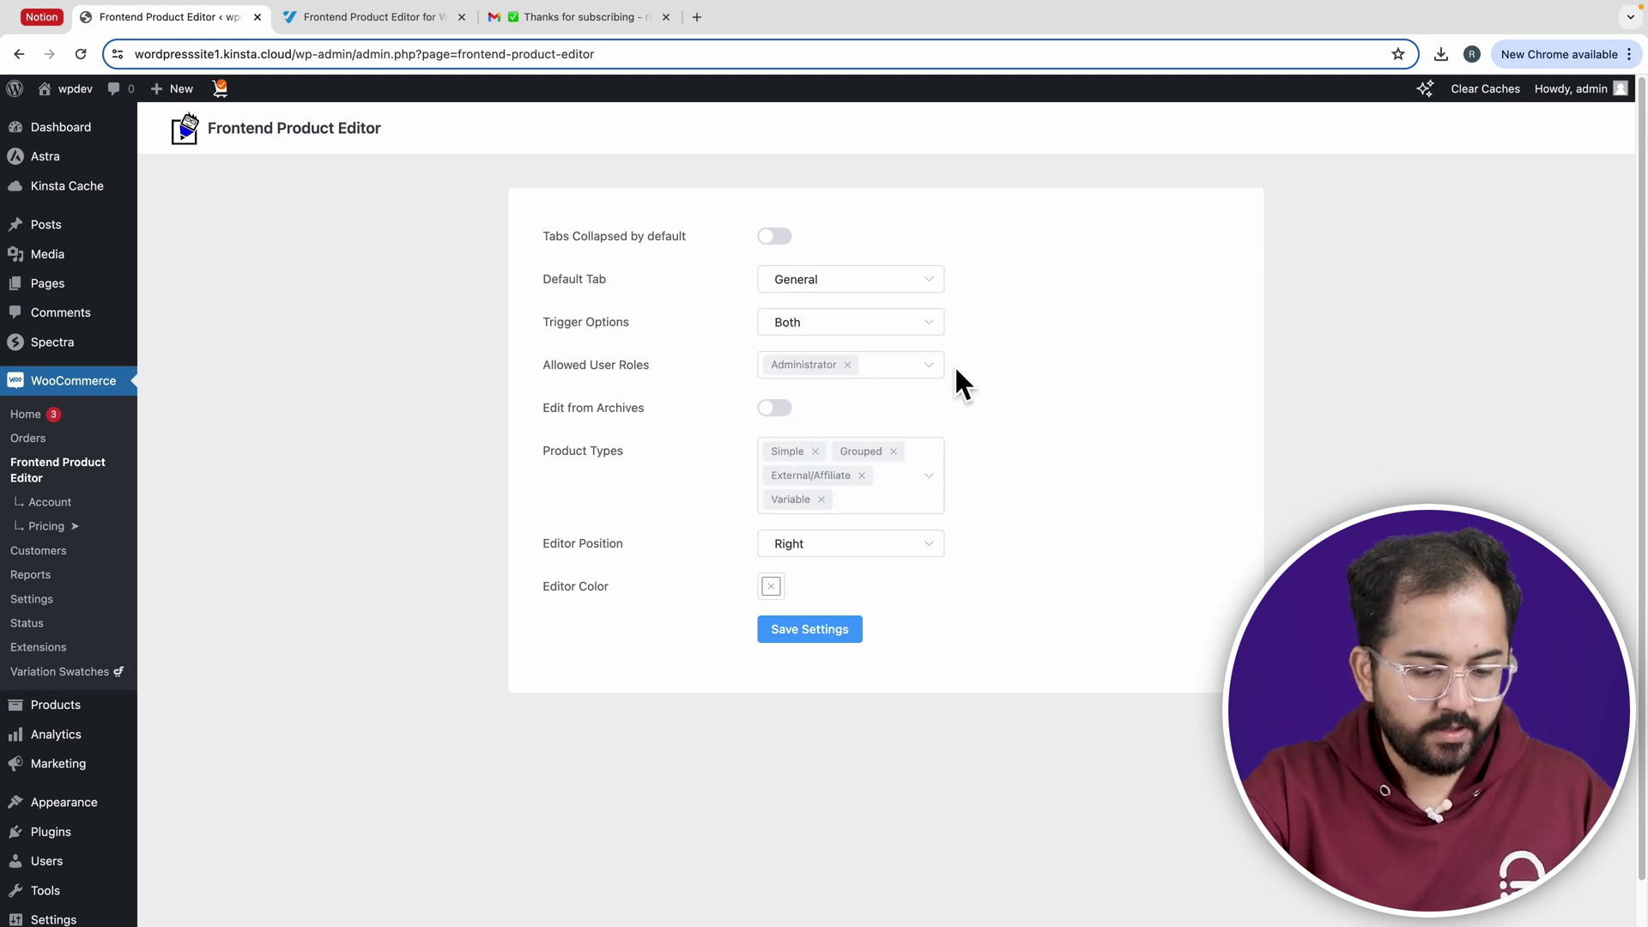
click(914, 332)
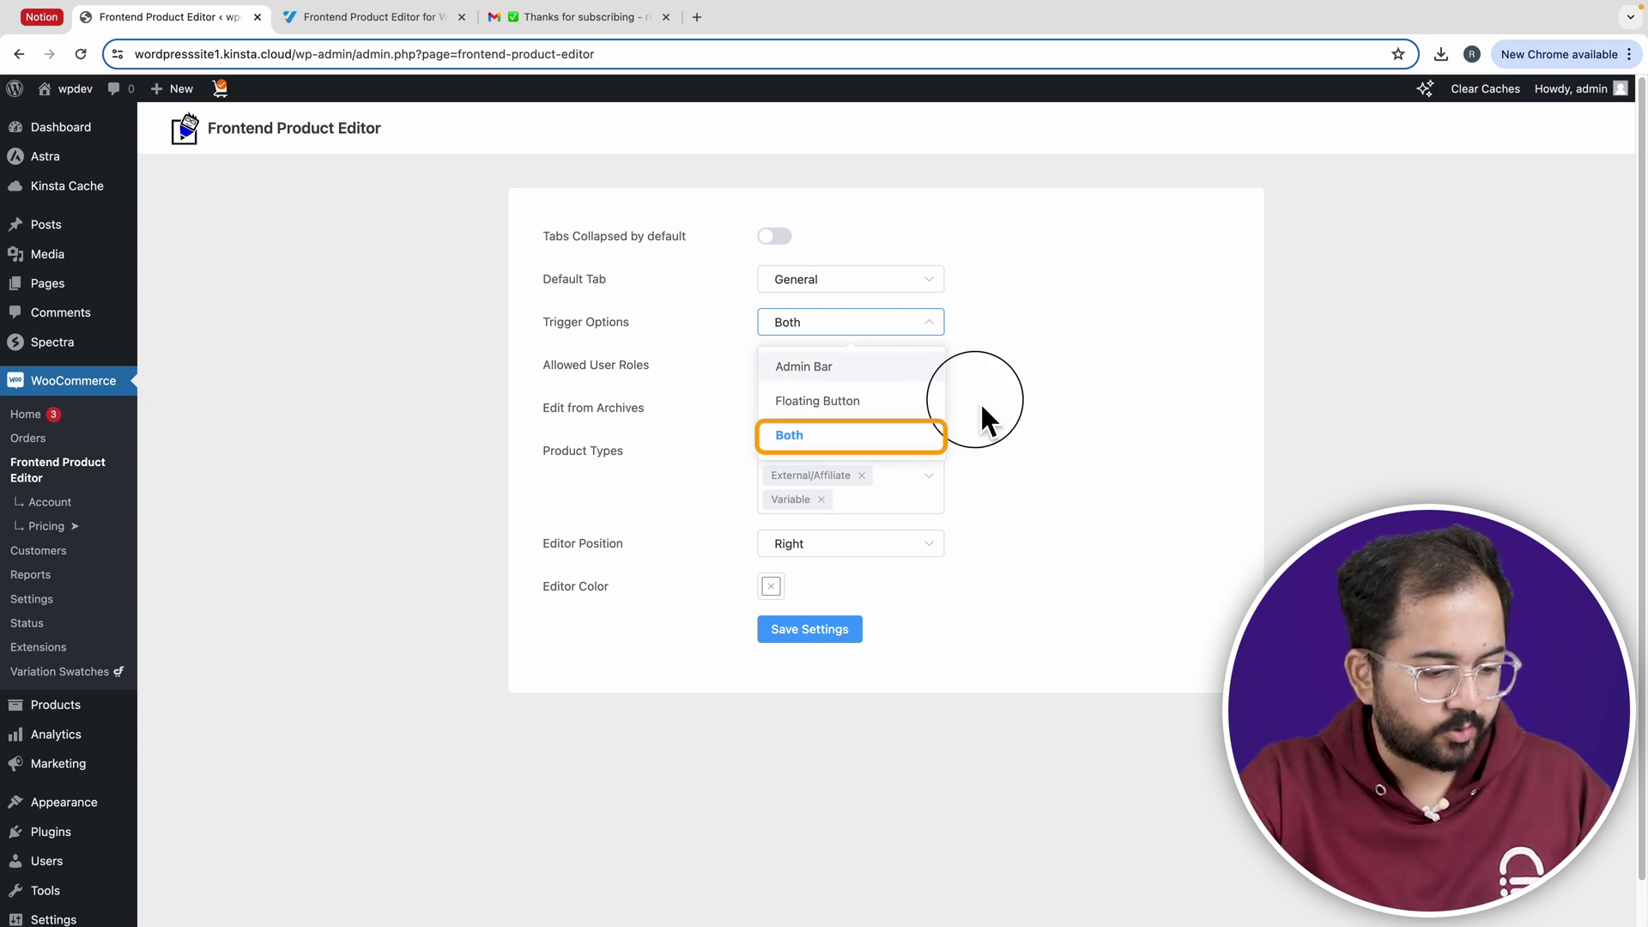
scroll(961, 378, down, 1)
click(938, 341)
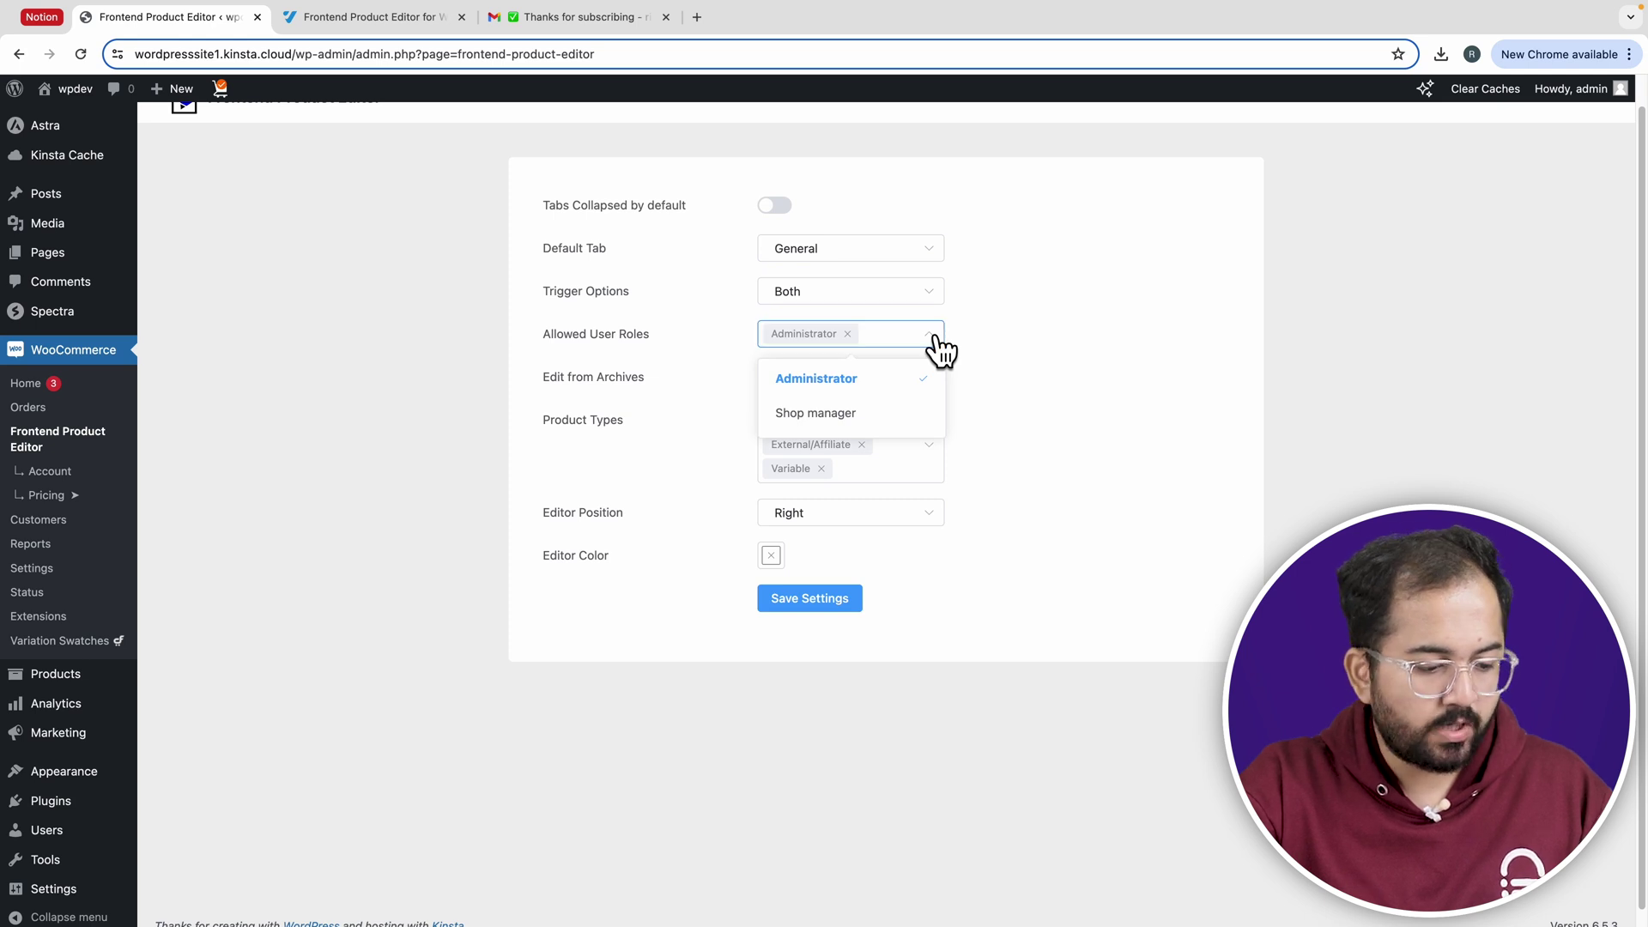
click(890, 414)
click(986, 401)
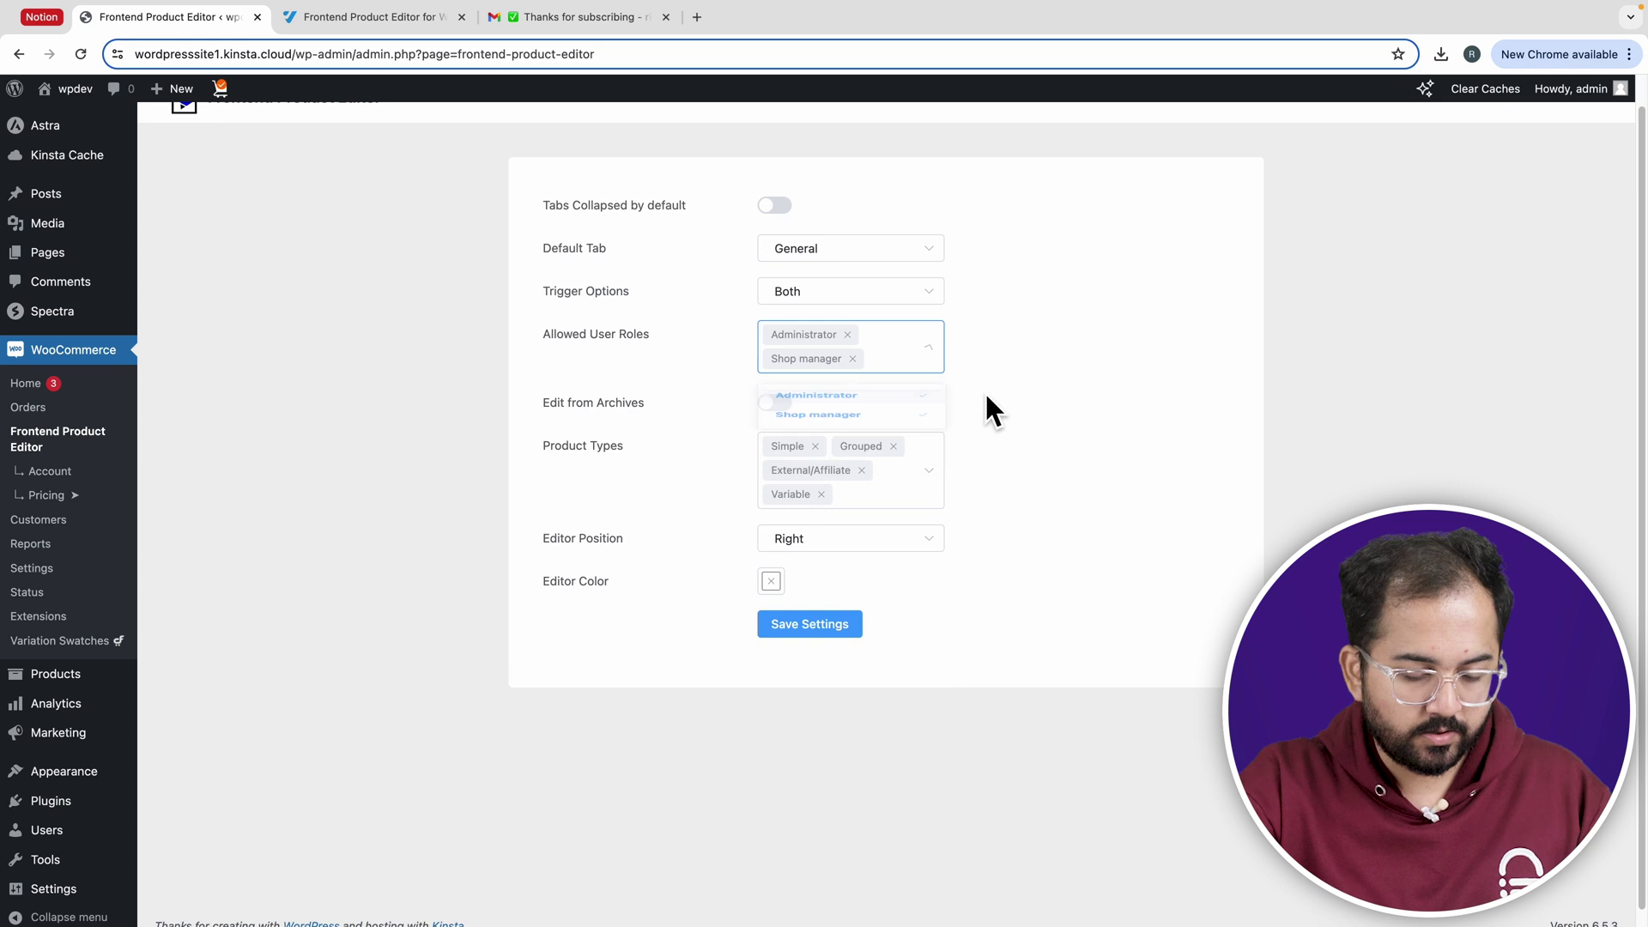
Turn on Edit from Archives and keep the editor positioned on the right.
click(774, 403)
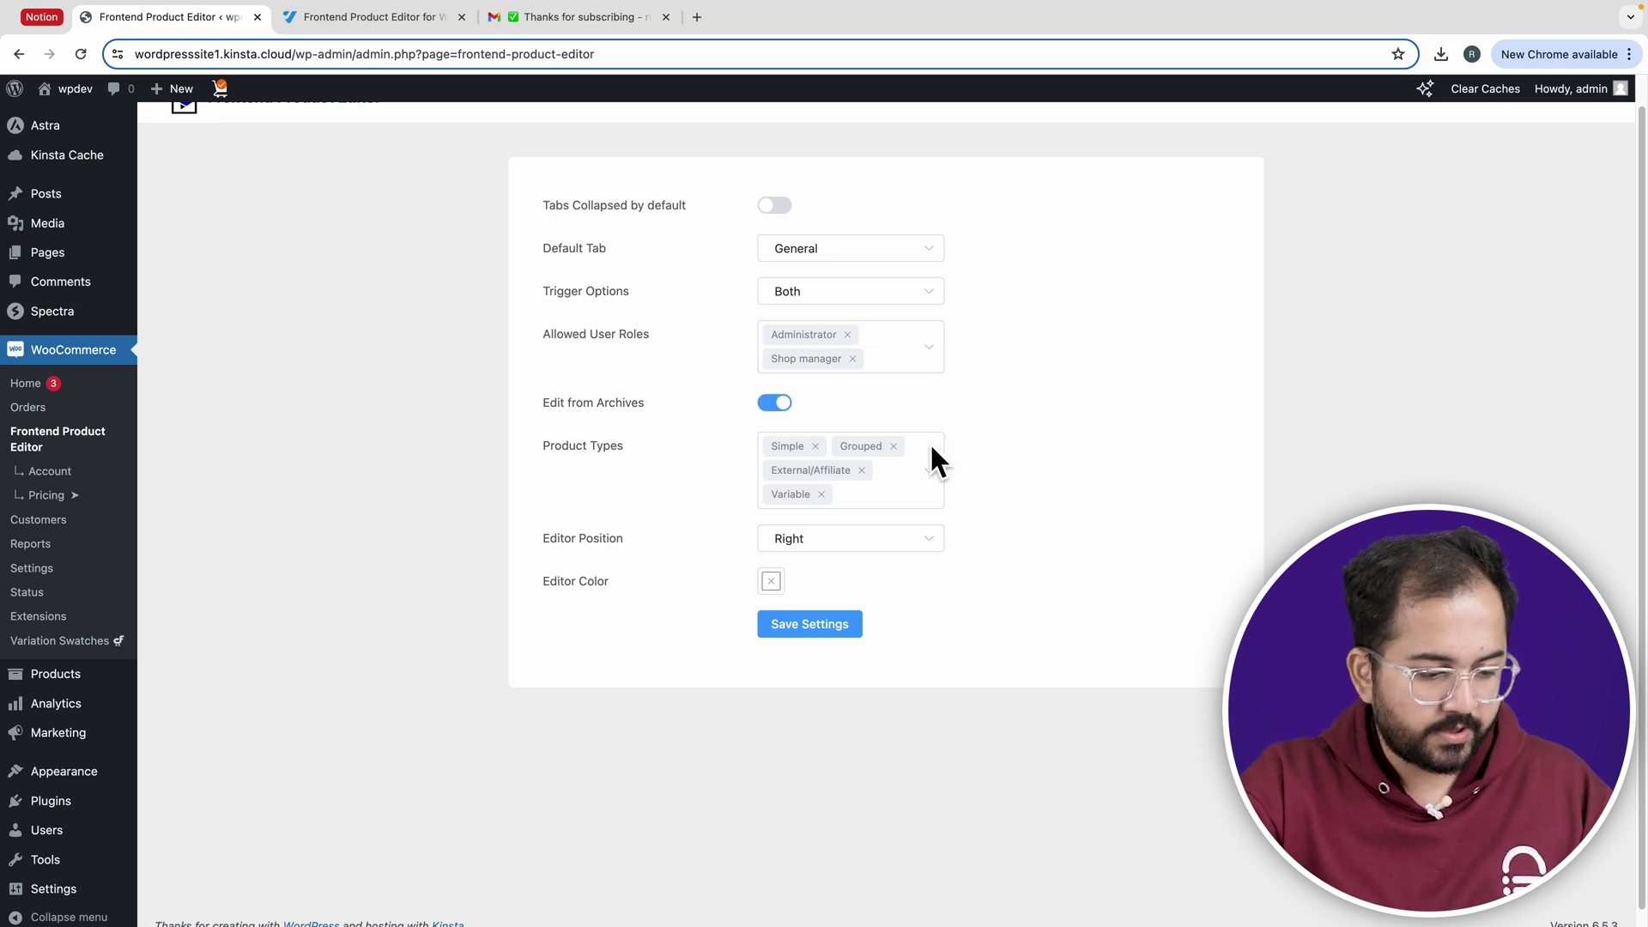
click(927, 483)
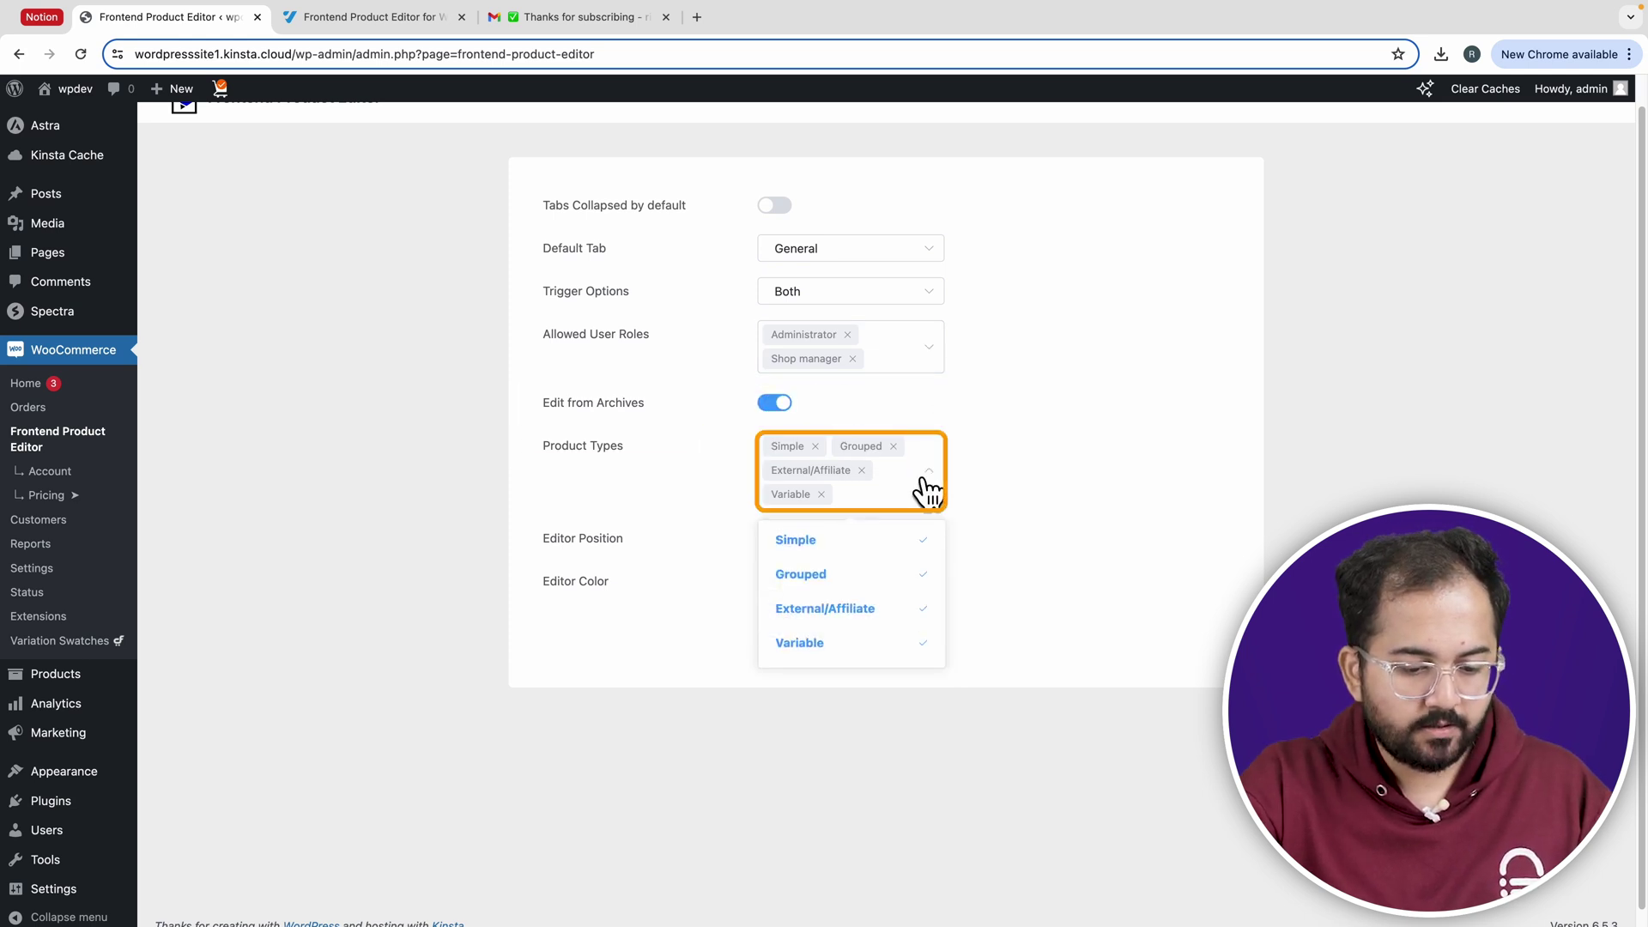
click(927, 487)
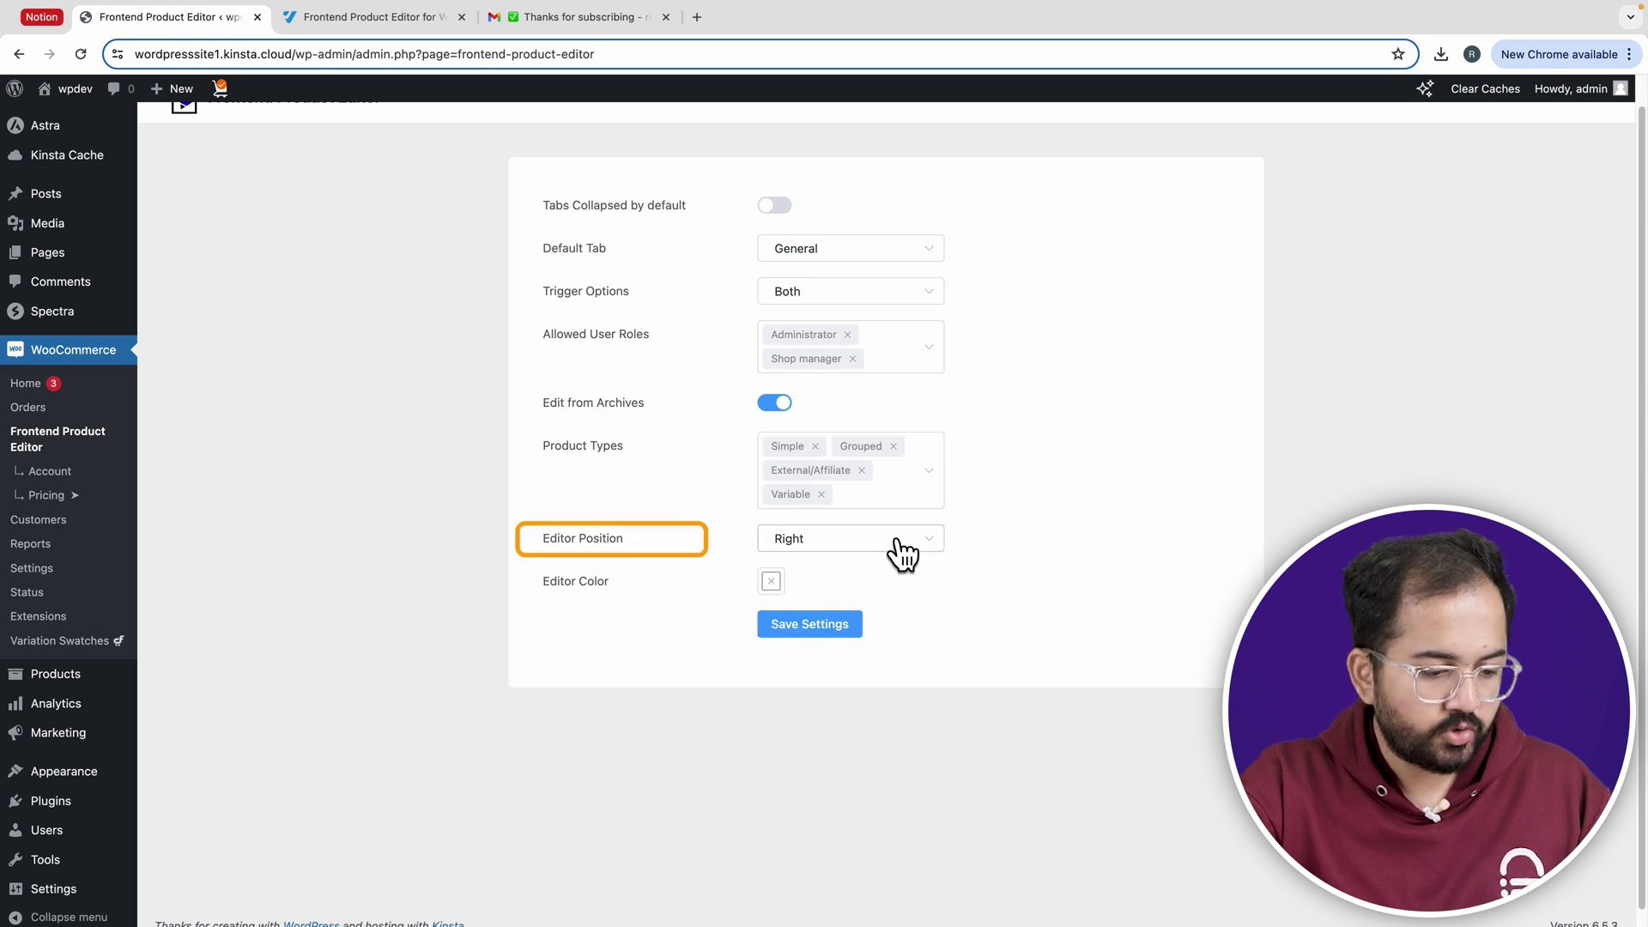
click(898, 552)
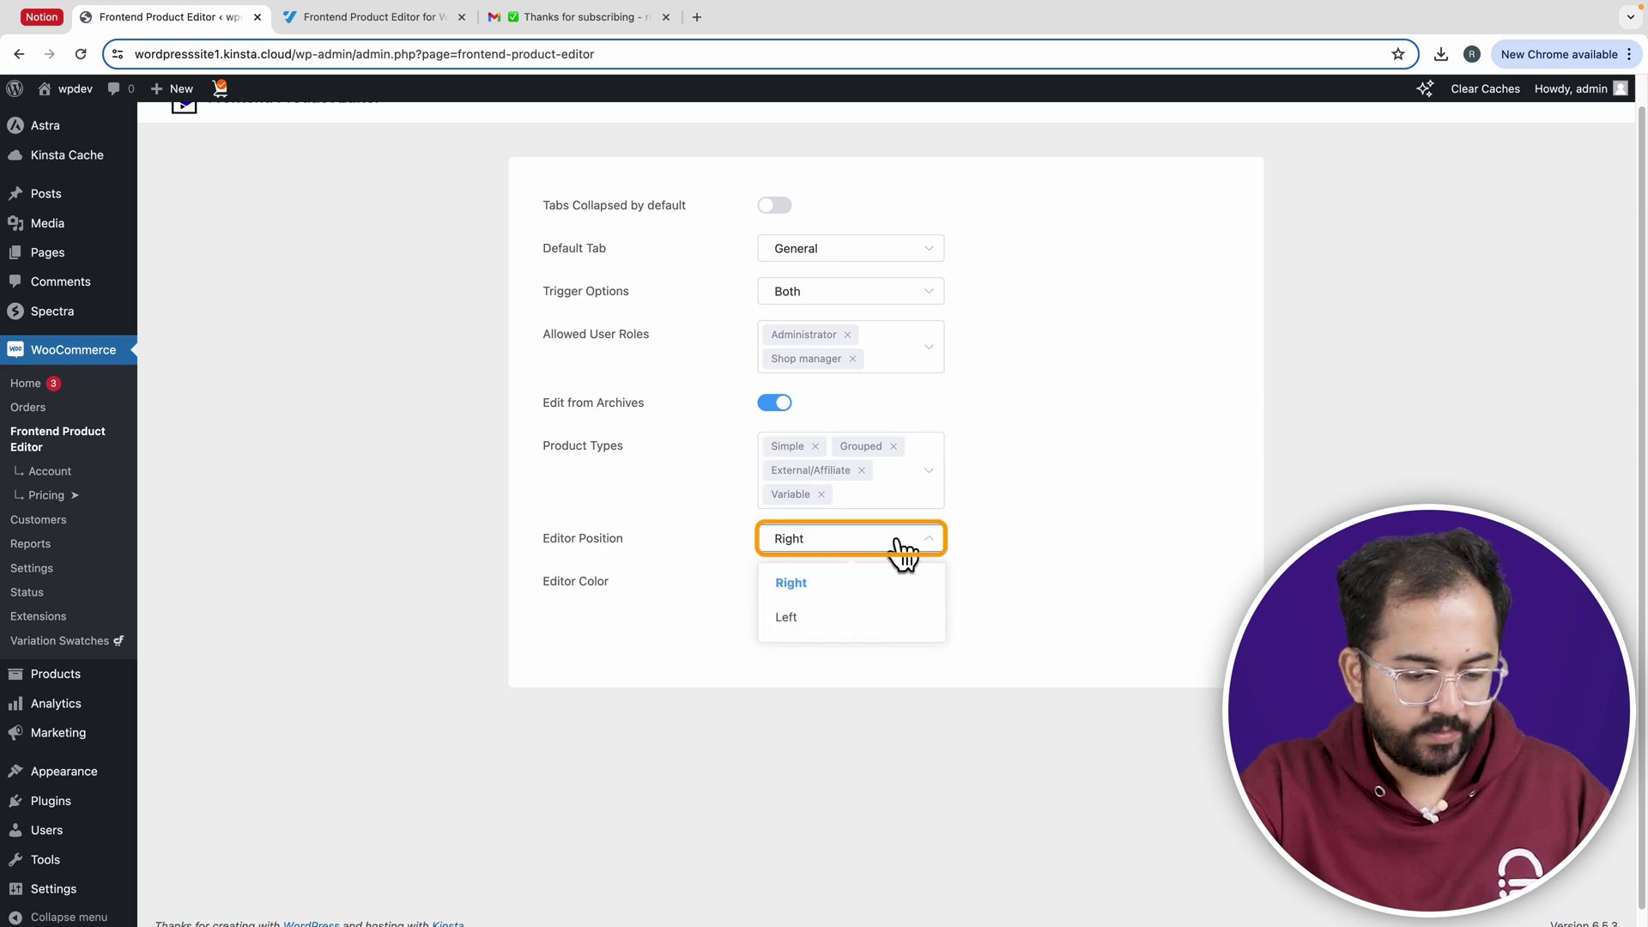
click(898, 542)
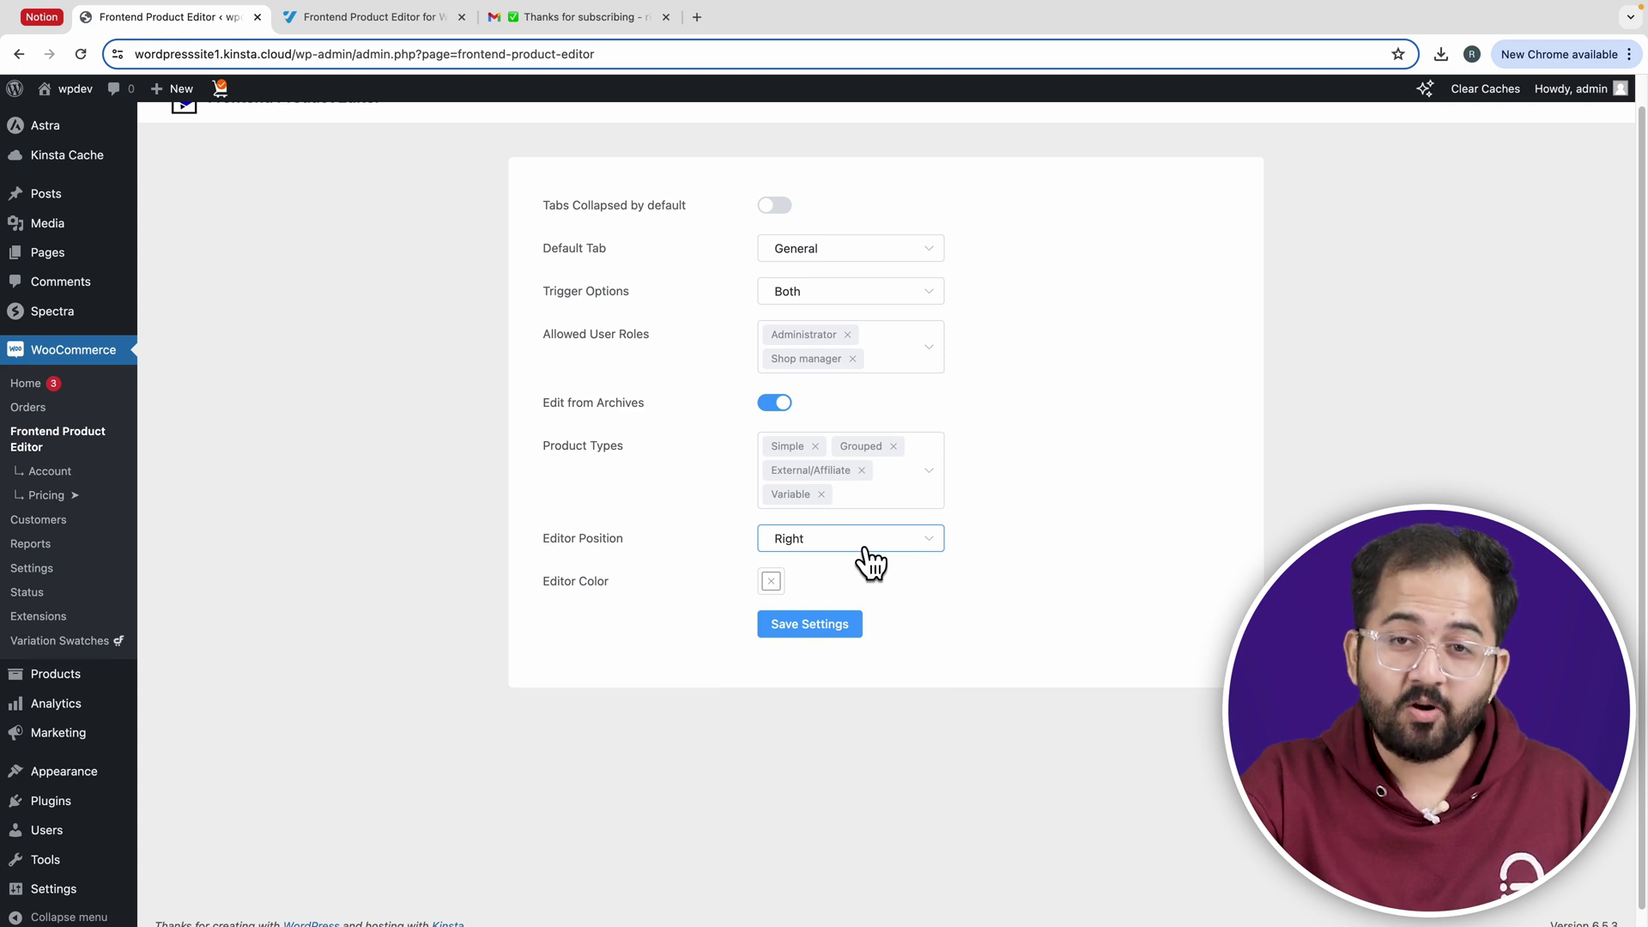
Set the editor colour to the pale peach #FEE9C7.
click(772, 582)
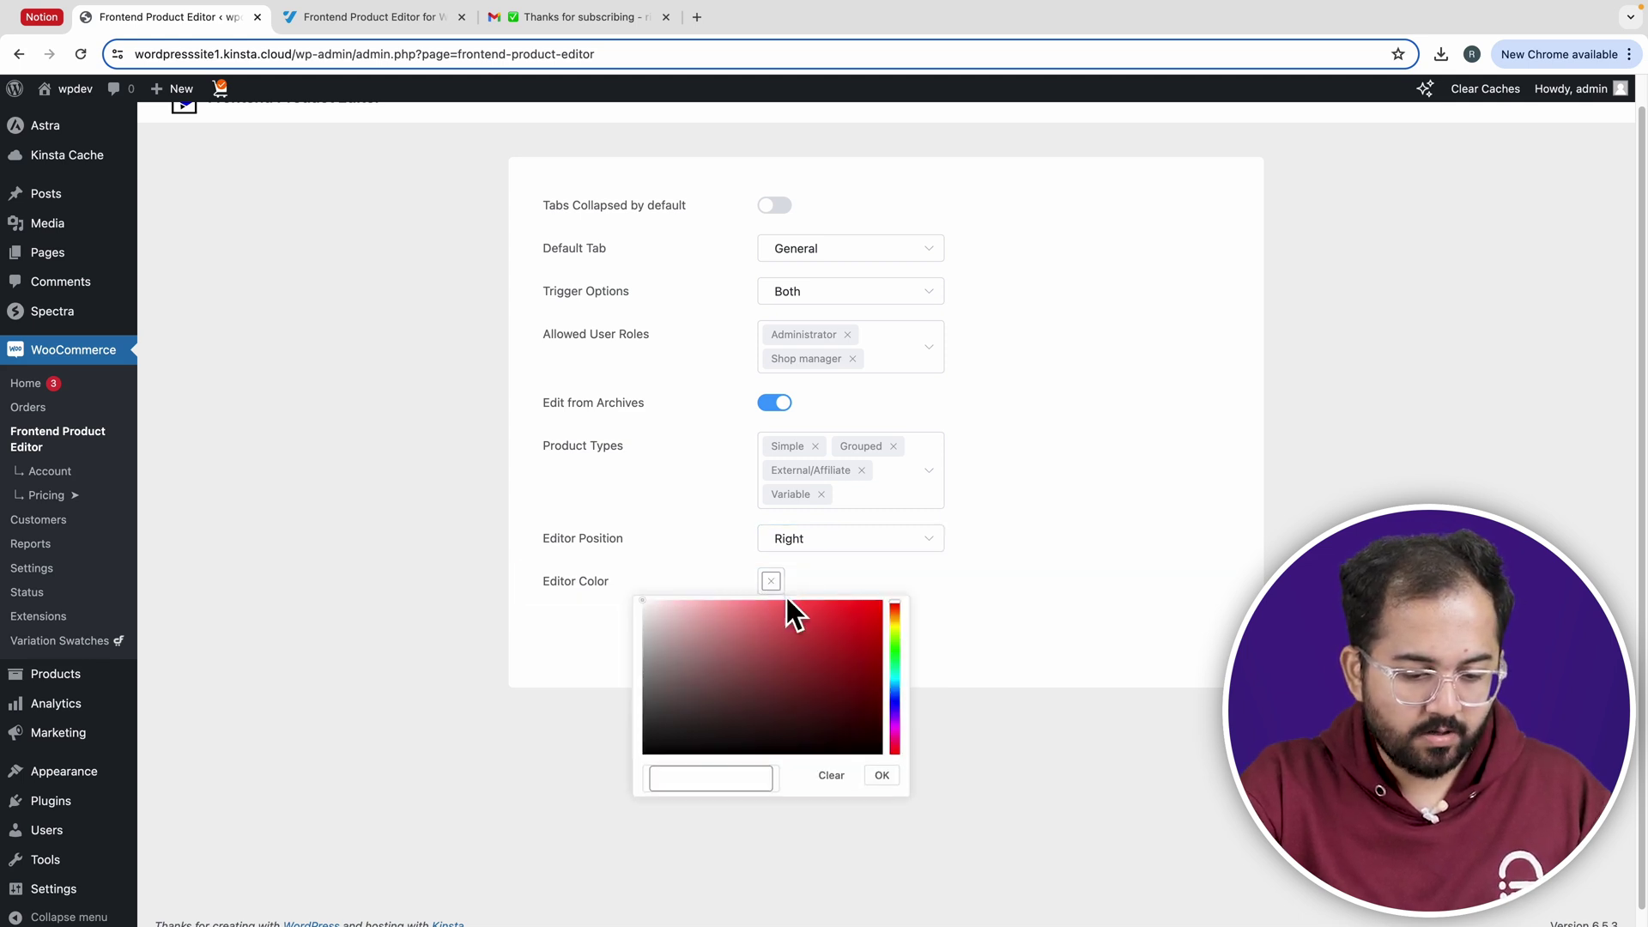
drag(896, 699, 898, 628)
click(695, 605)
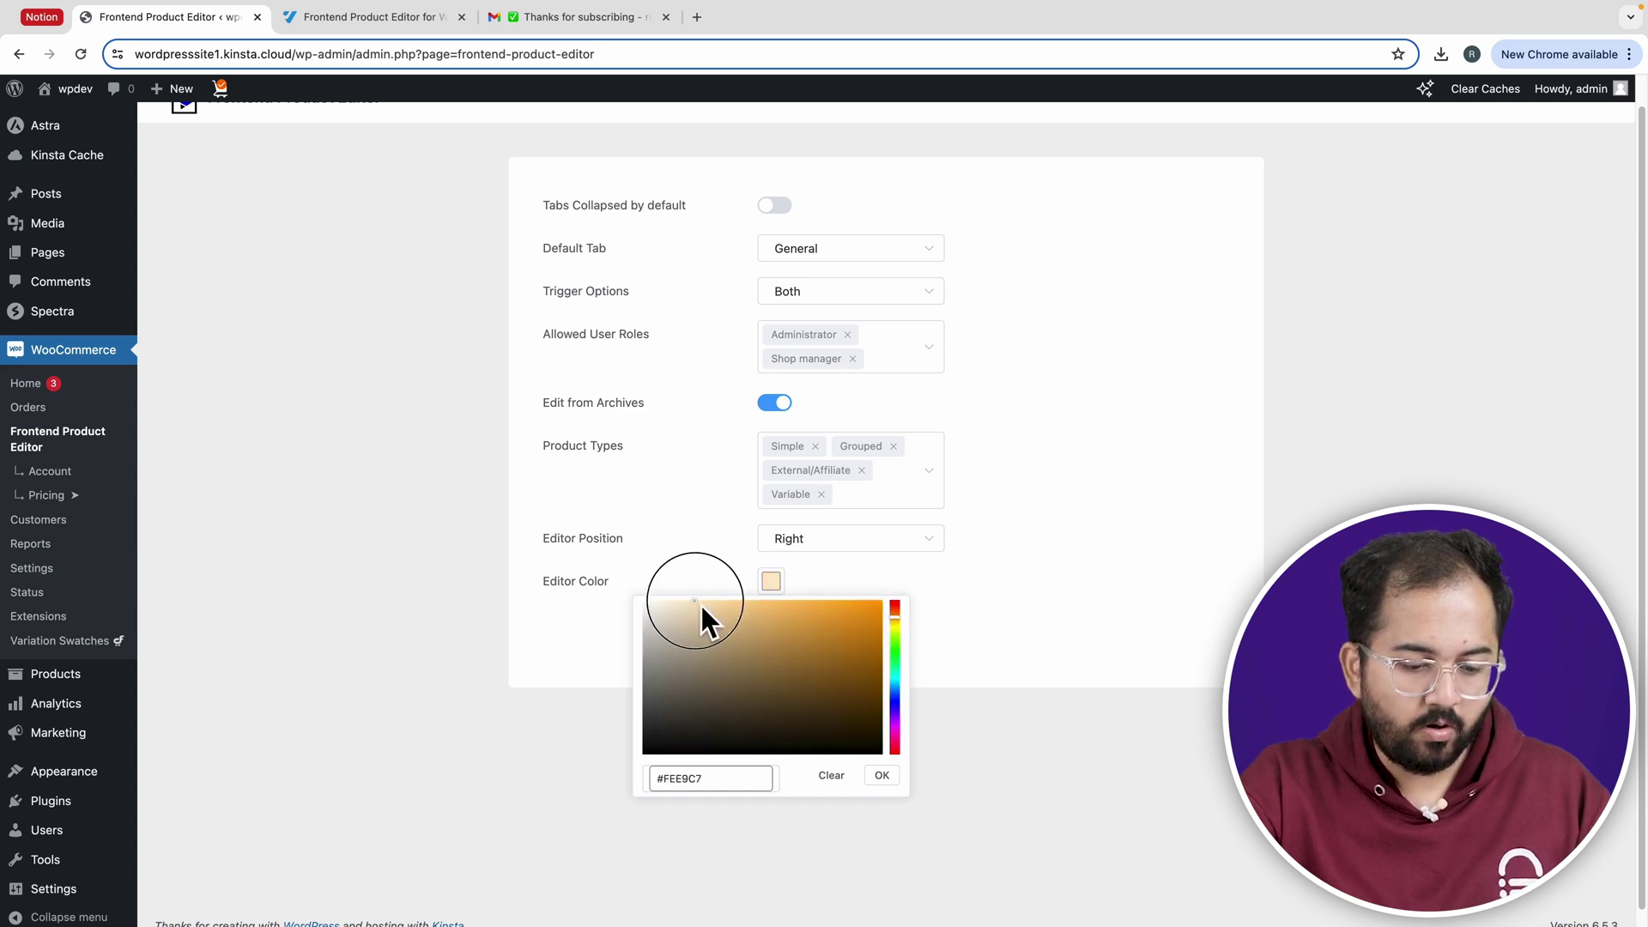
key(Escape)
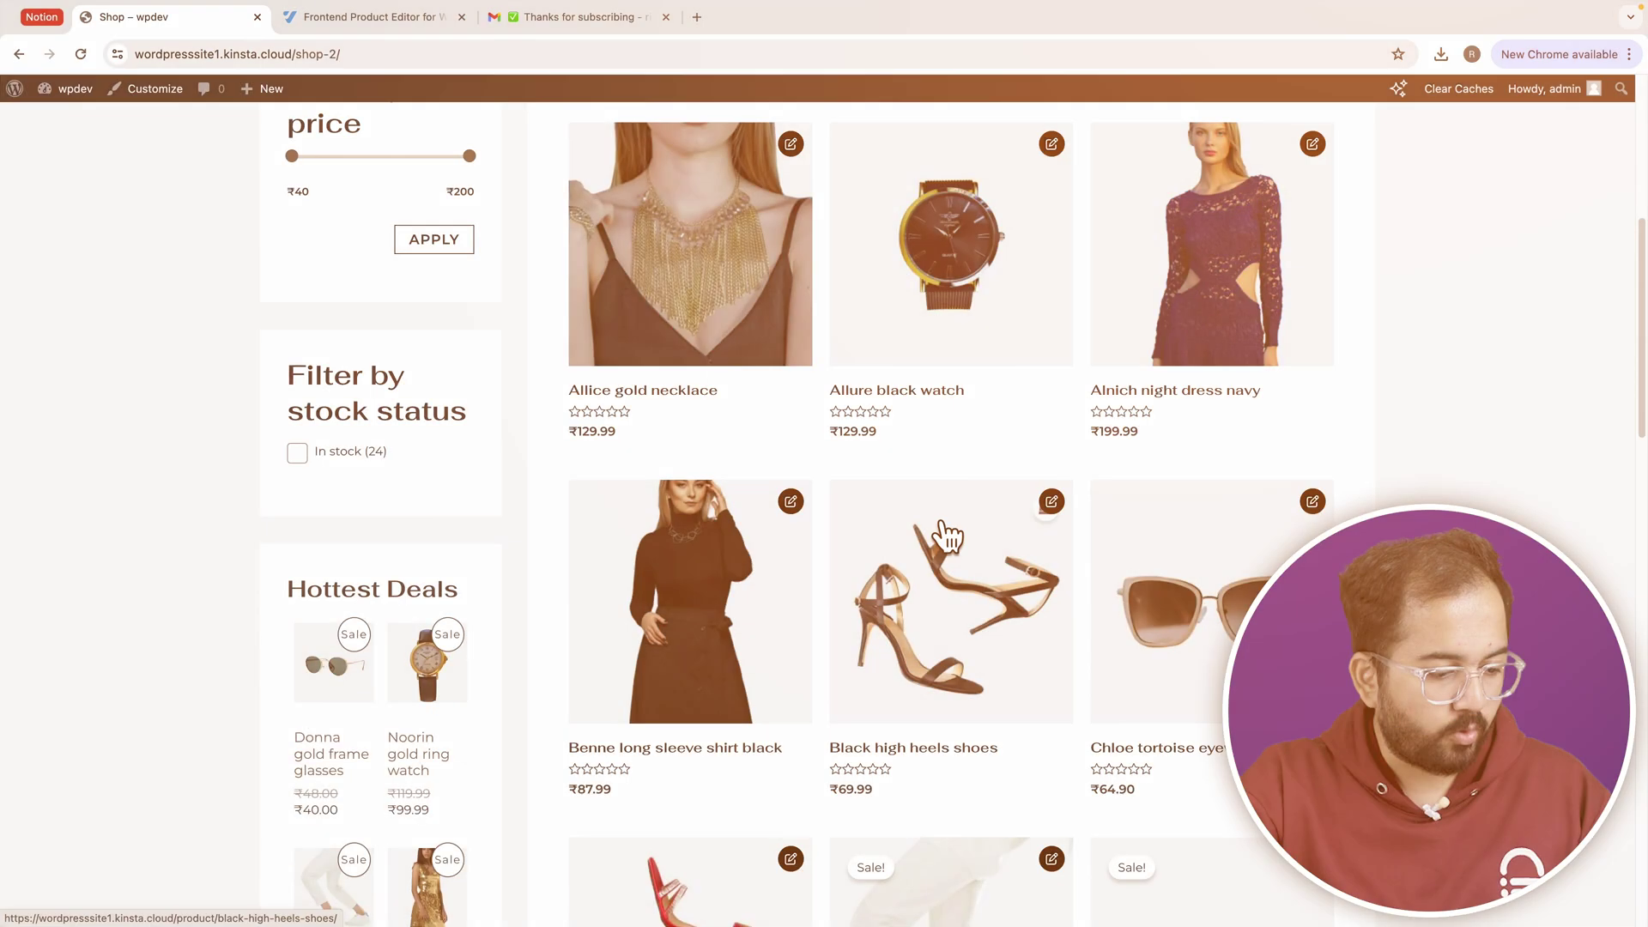
Go to the Eterna long dress black product page and launch its front-end editor.
scroll(942, 430, down, 10)
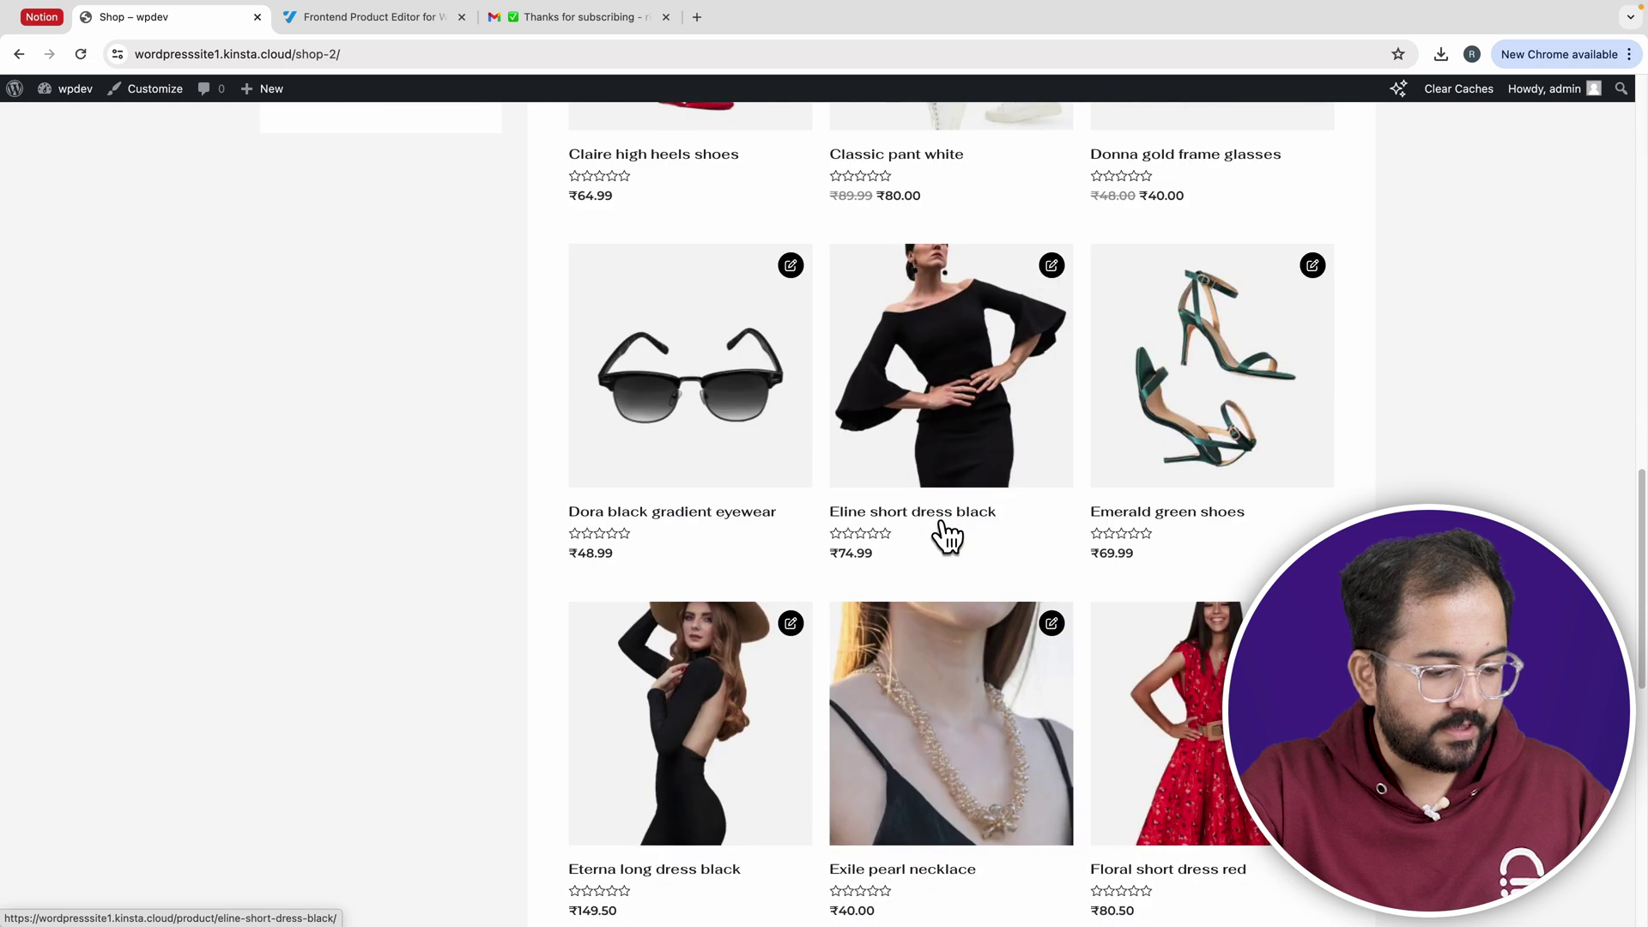
click(699, 559)
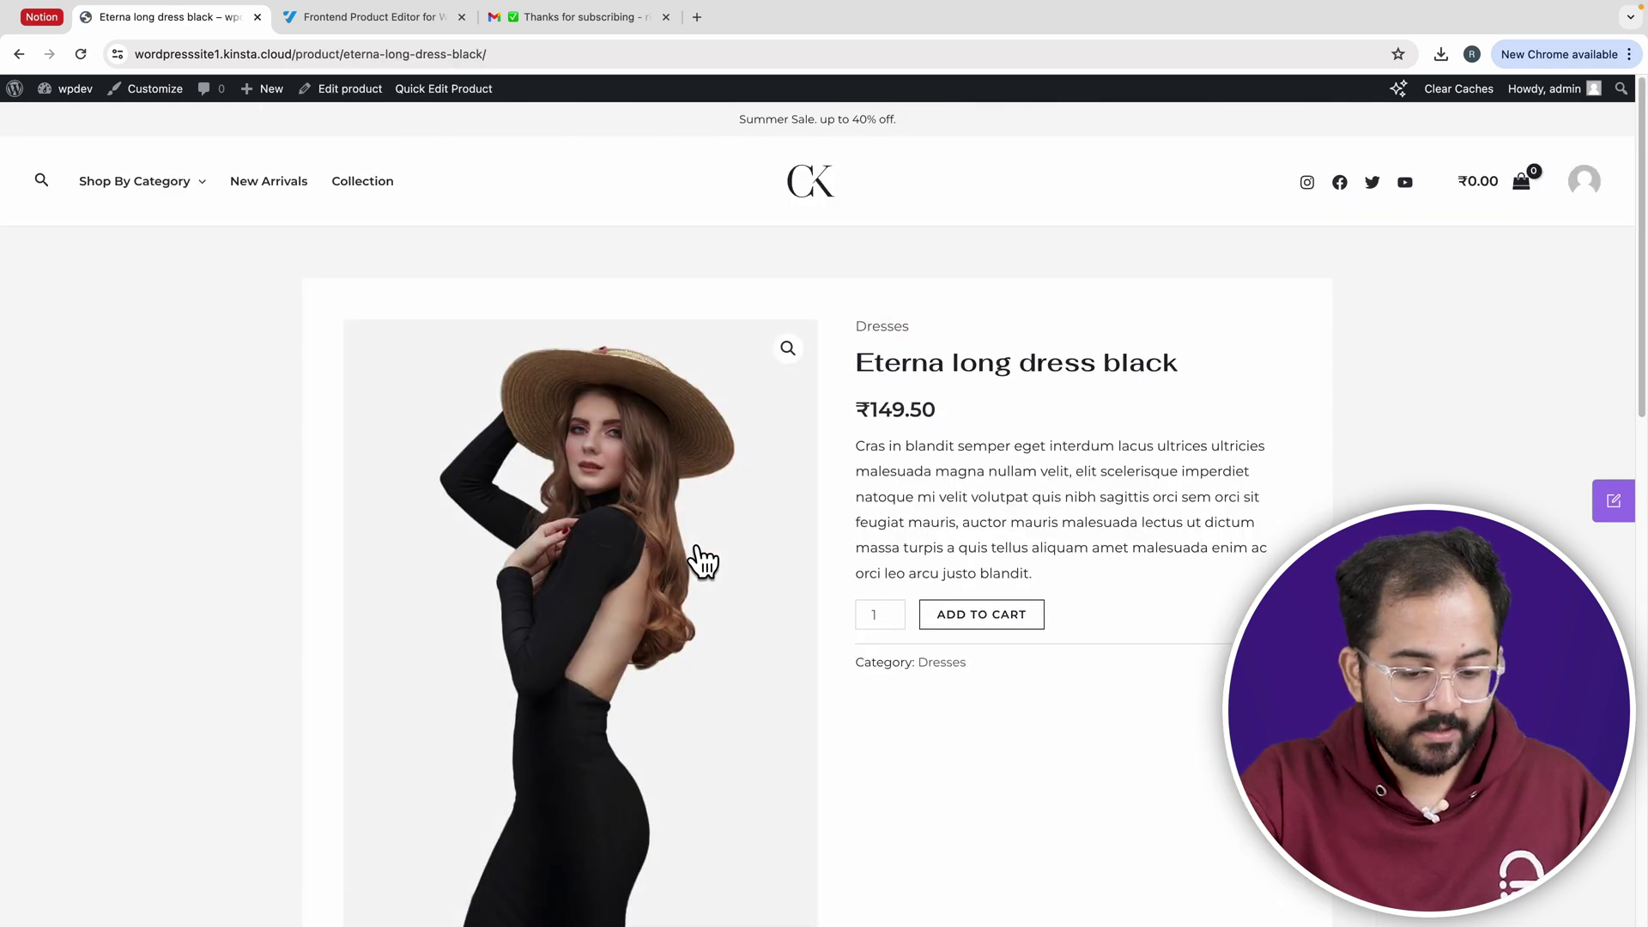
click(1611, 503)
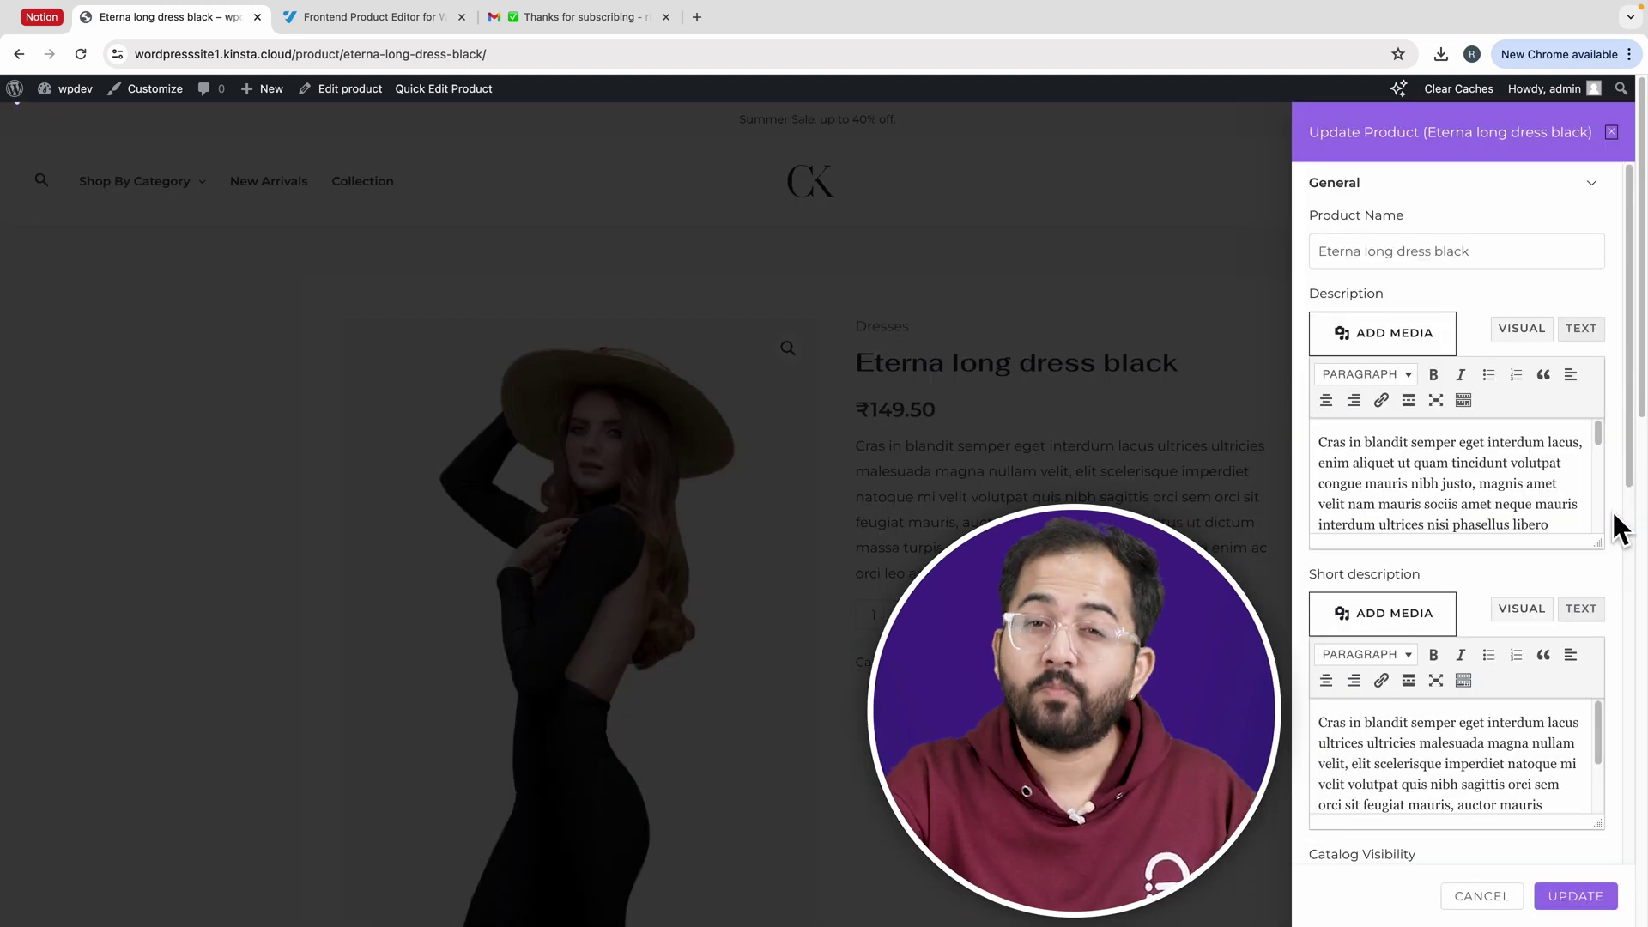
Rename the product from 'Eterna long dress black' to 'Eterna Long Dress'.
click(1509, 260)
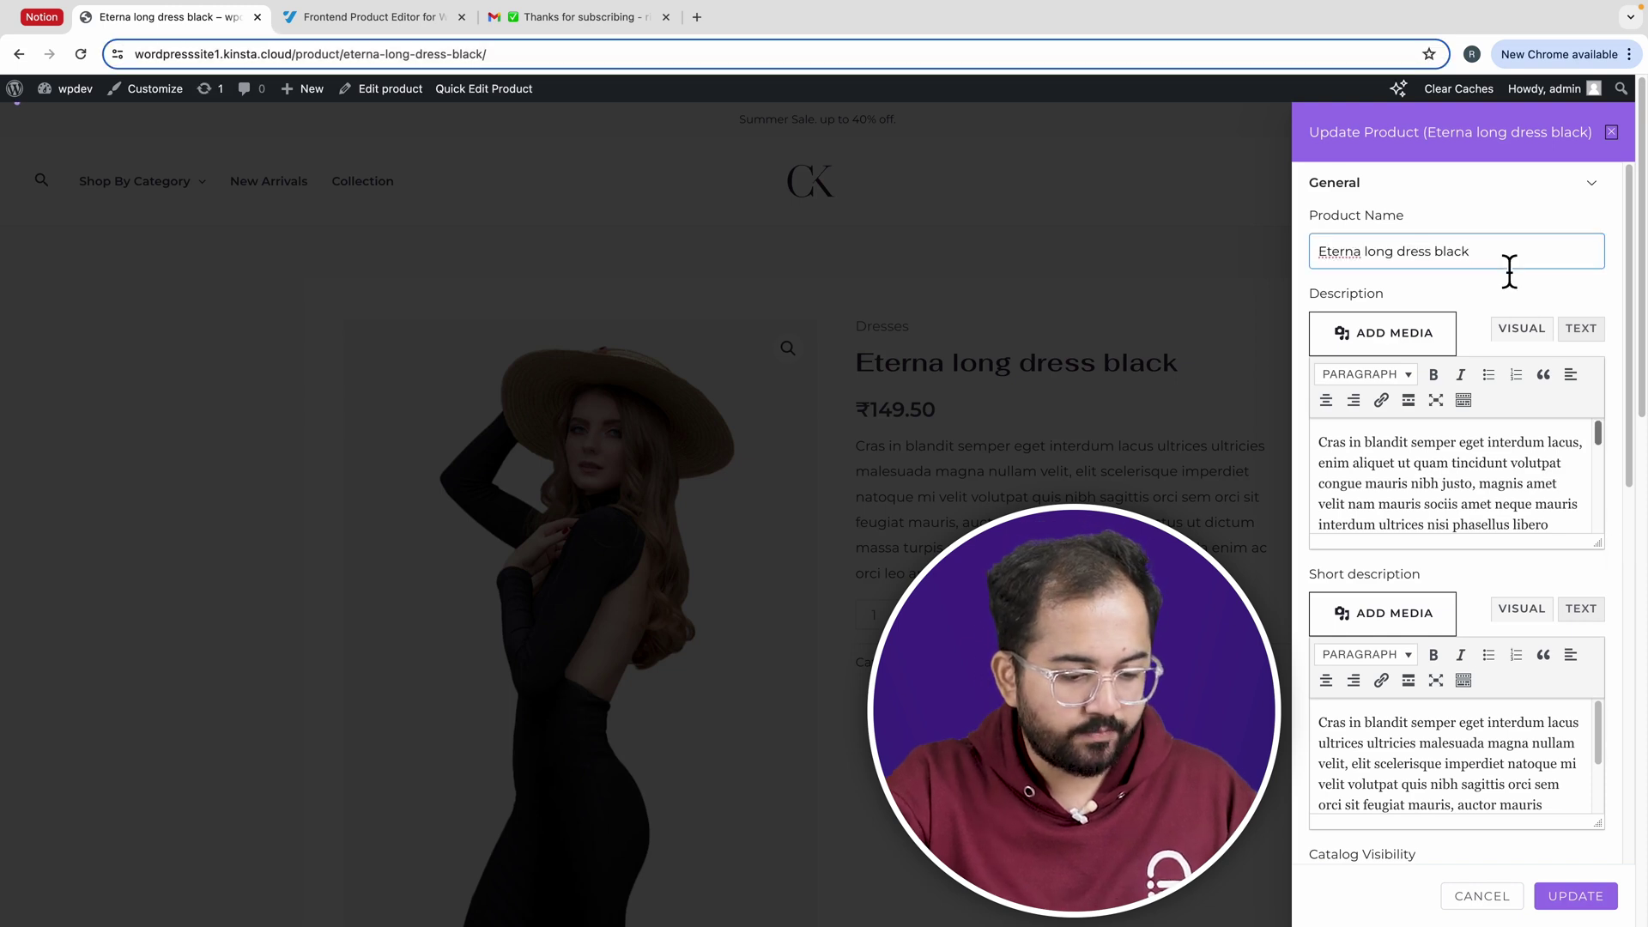
key(BackSpace)
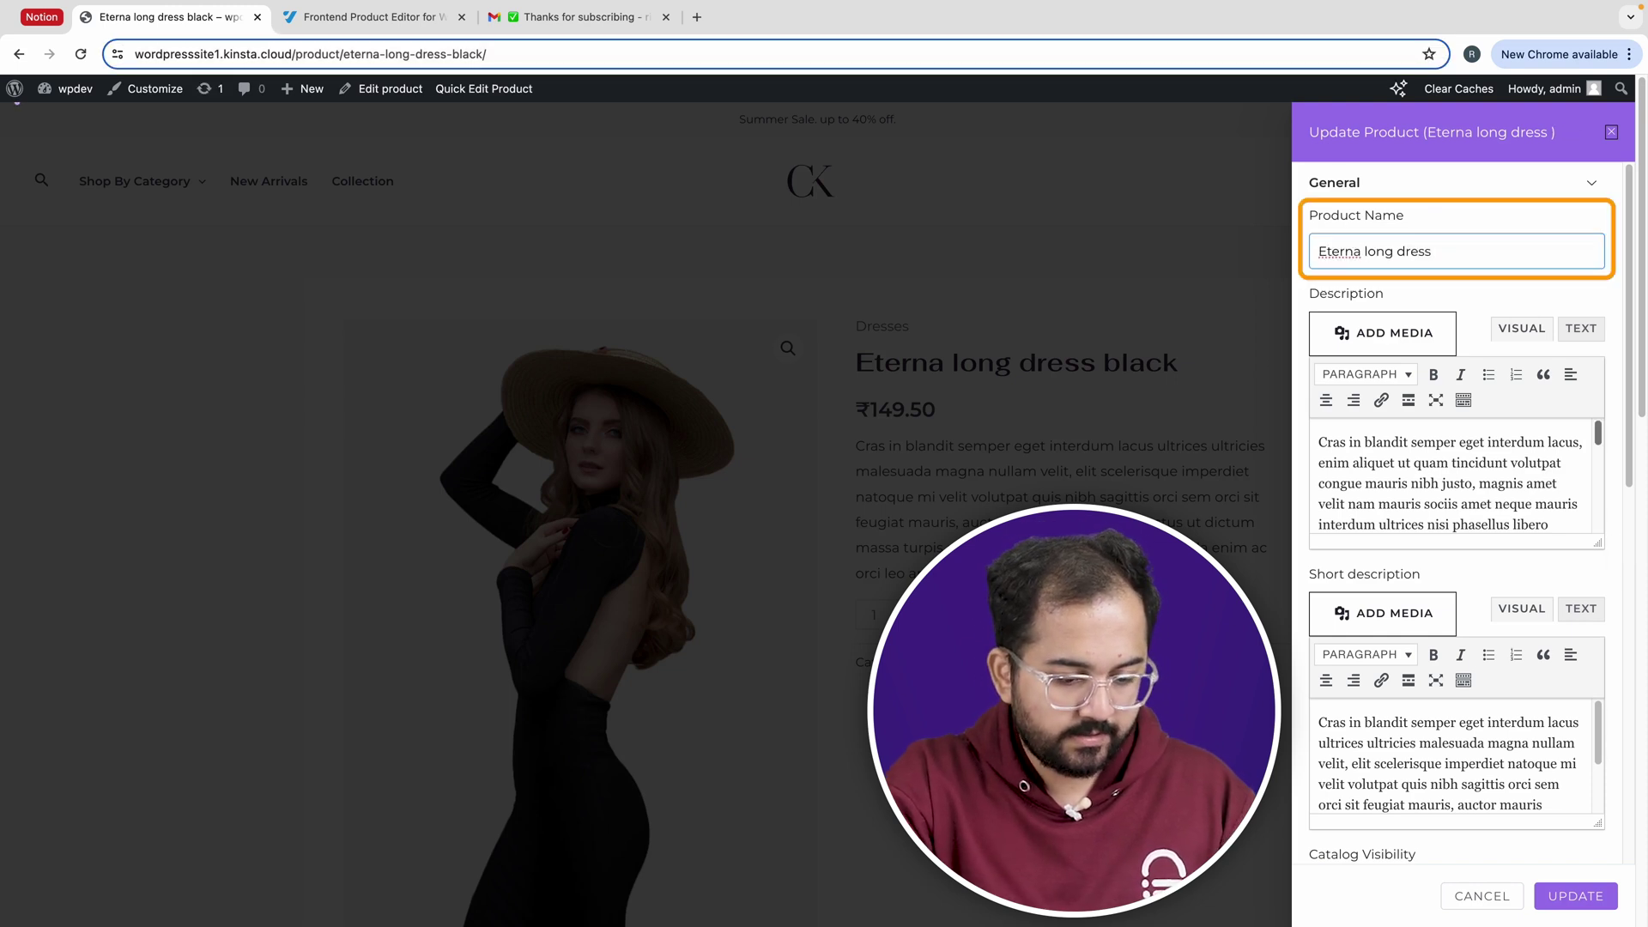
click(1371, 250)
key(BackSpace)
text(L)
click(1421, 251)
key(BackSpace)
text(D)
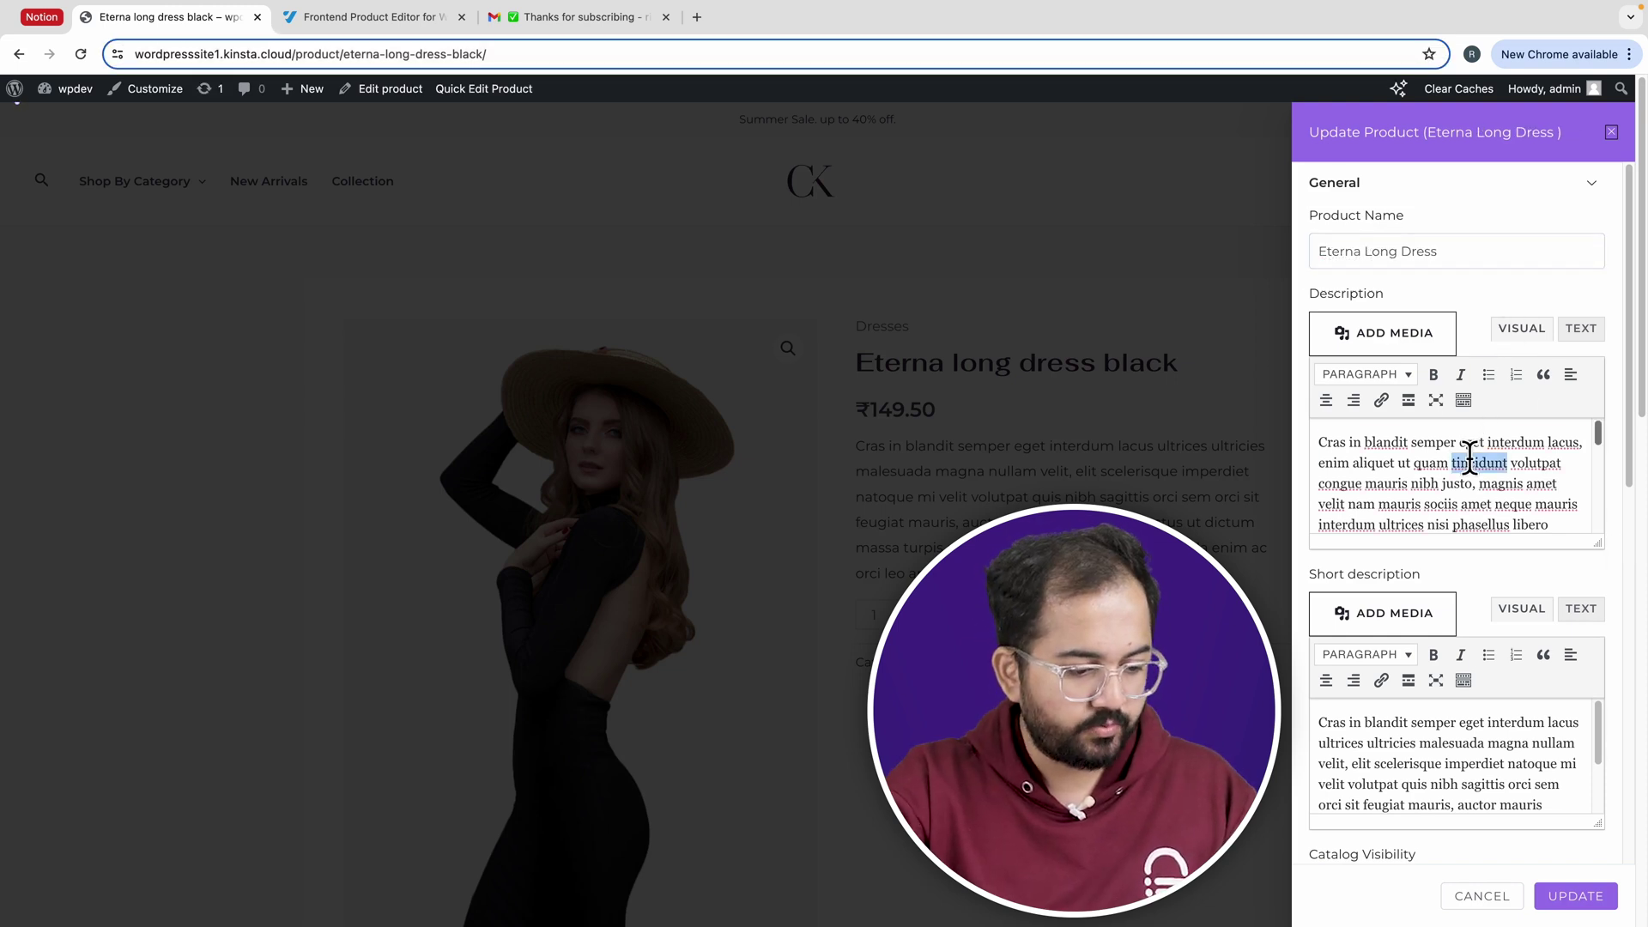
Replace the product description with the pasted new copy.
triple_click(1472, 458)
key(super+v)
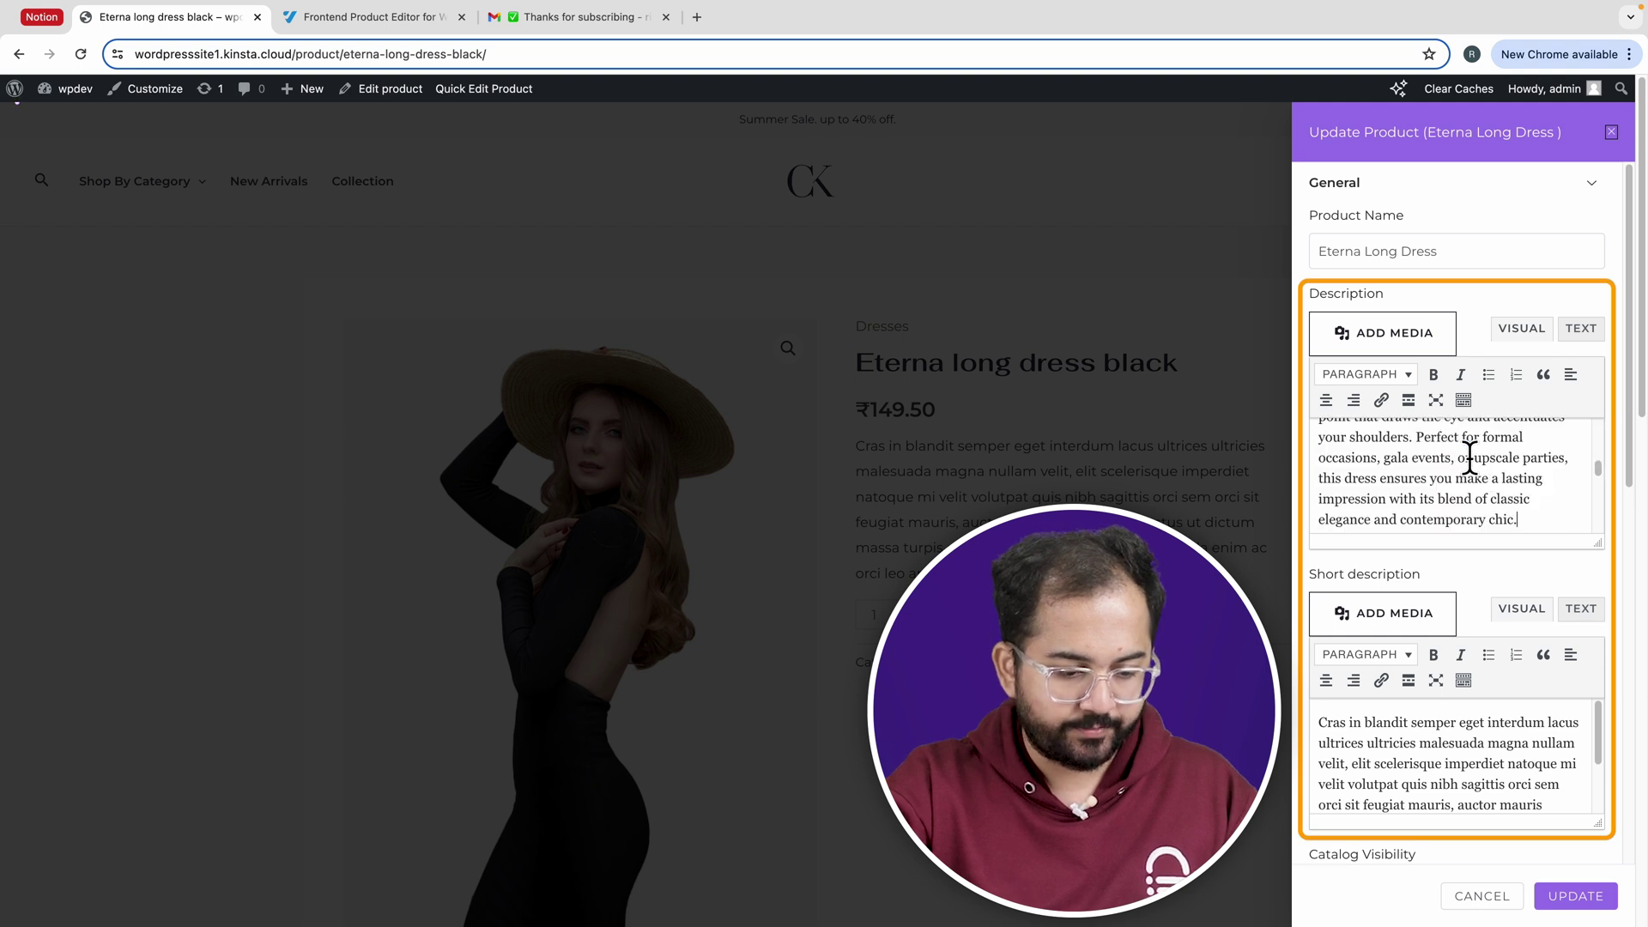
scroll(1469, 458, up, 5)
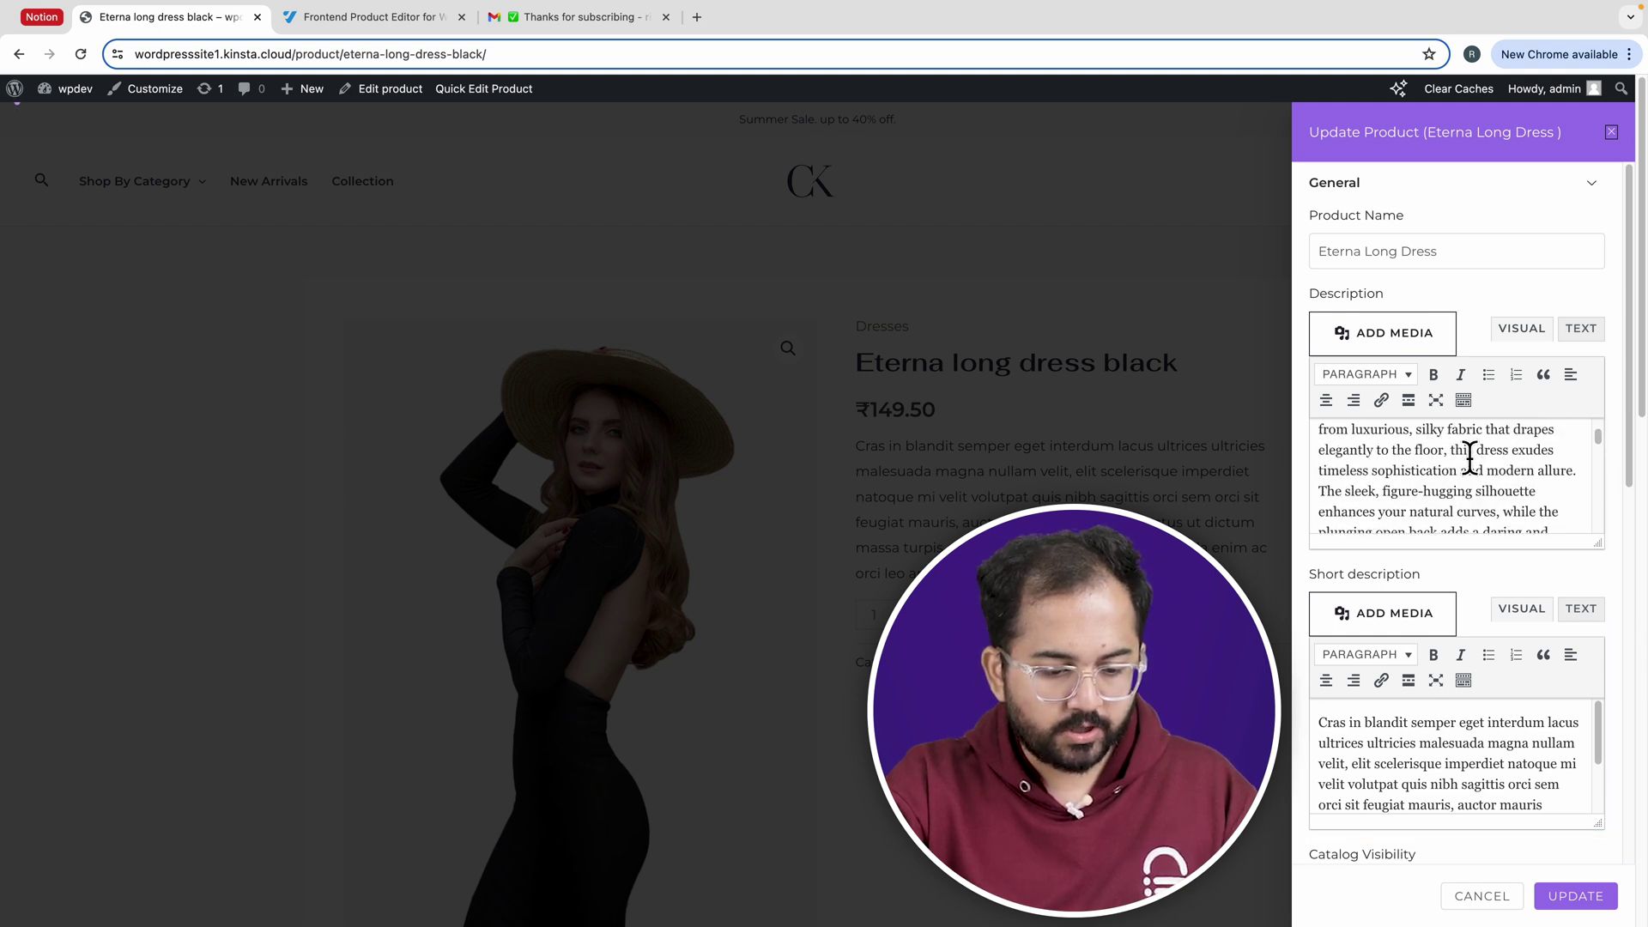
scroll(1469, 458, up, 1)
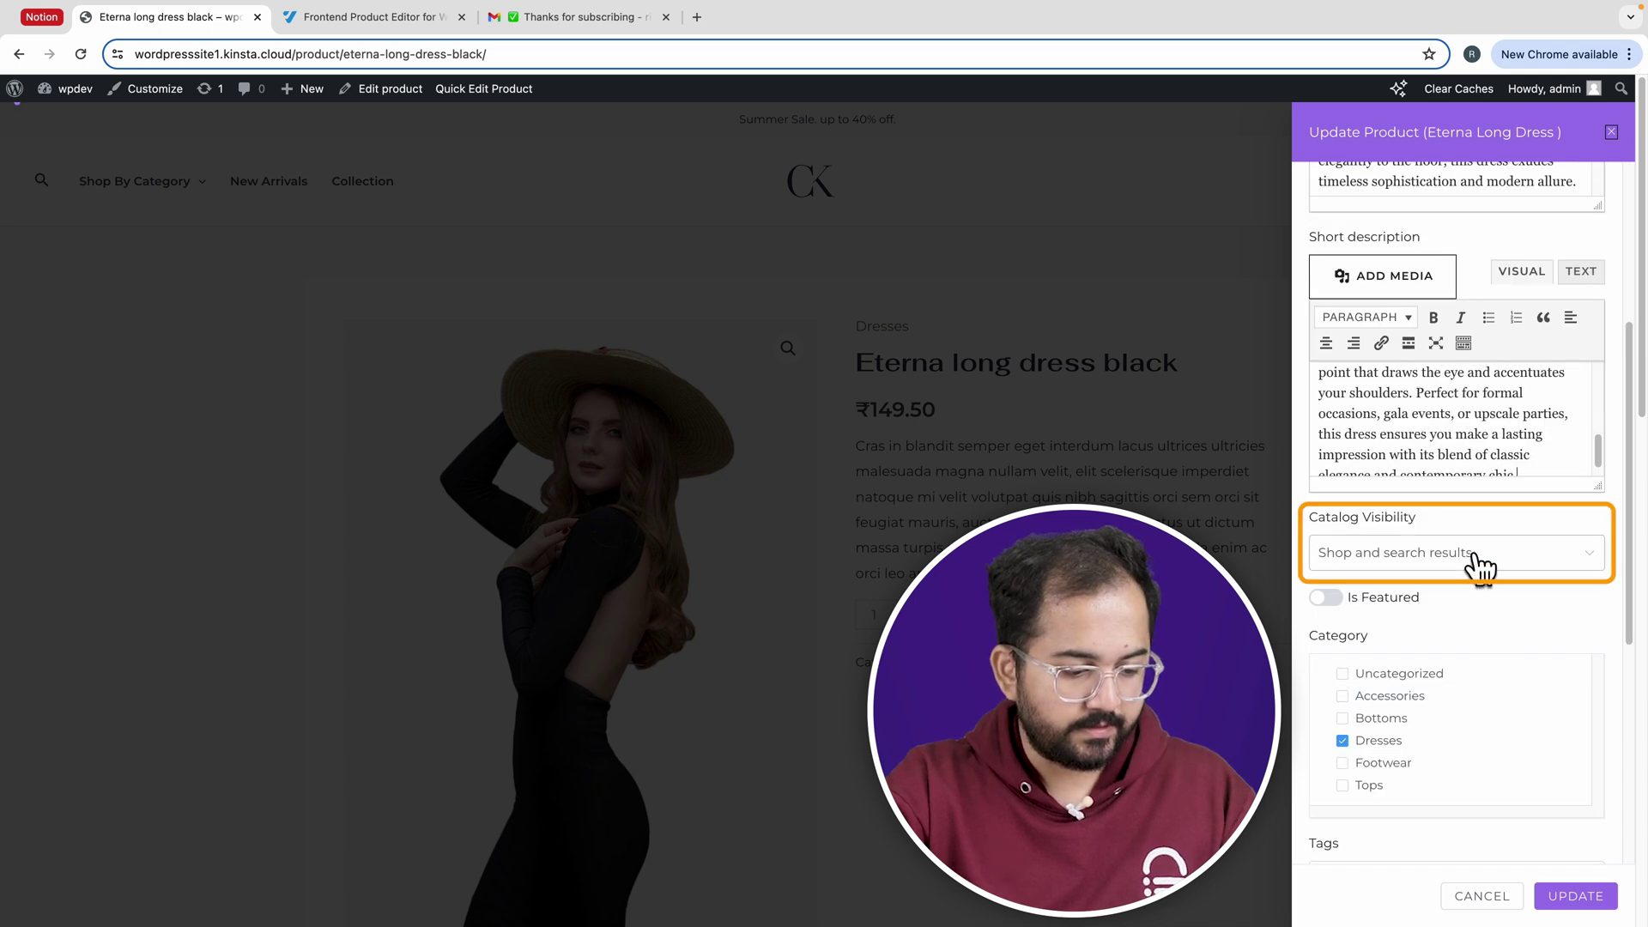
Mark the product as featured and keep it out of the Tops category.
click(1478, 567)
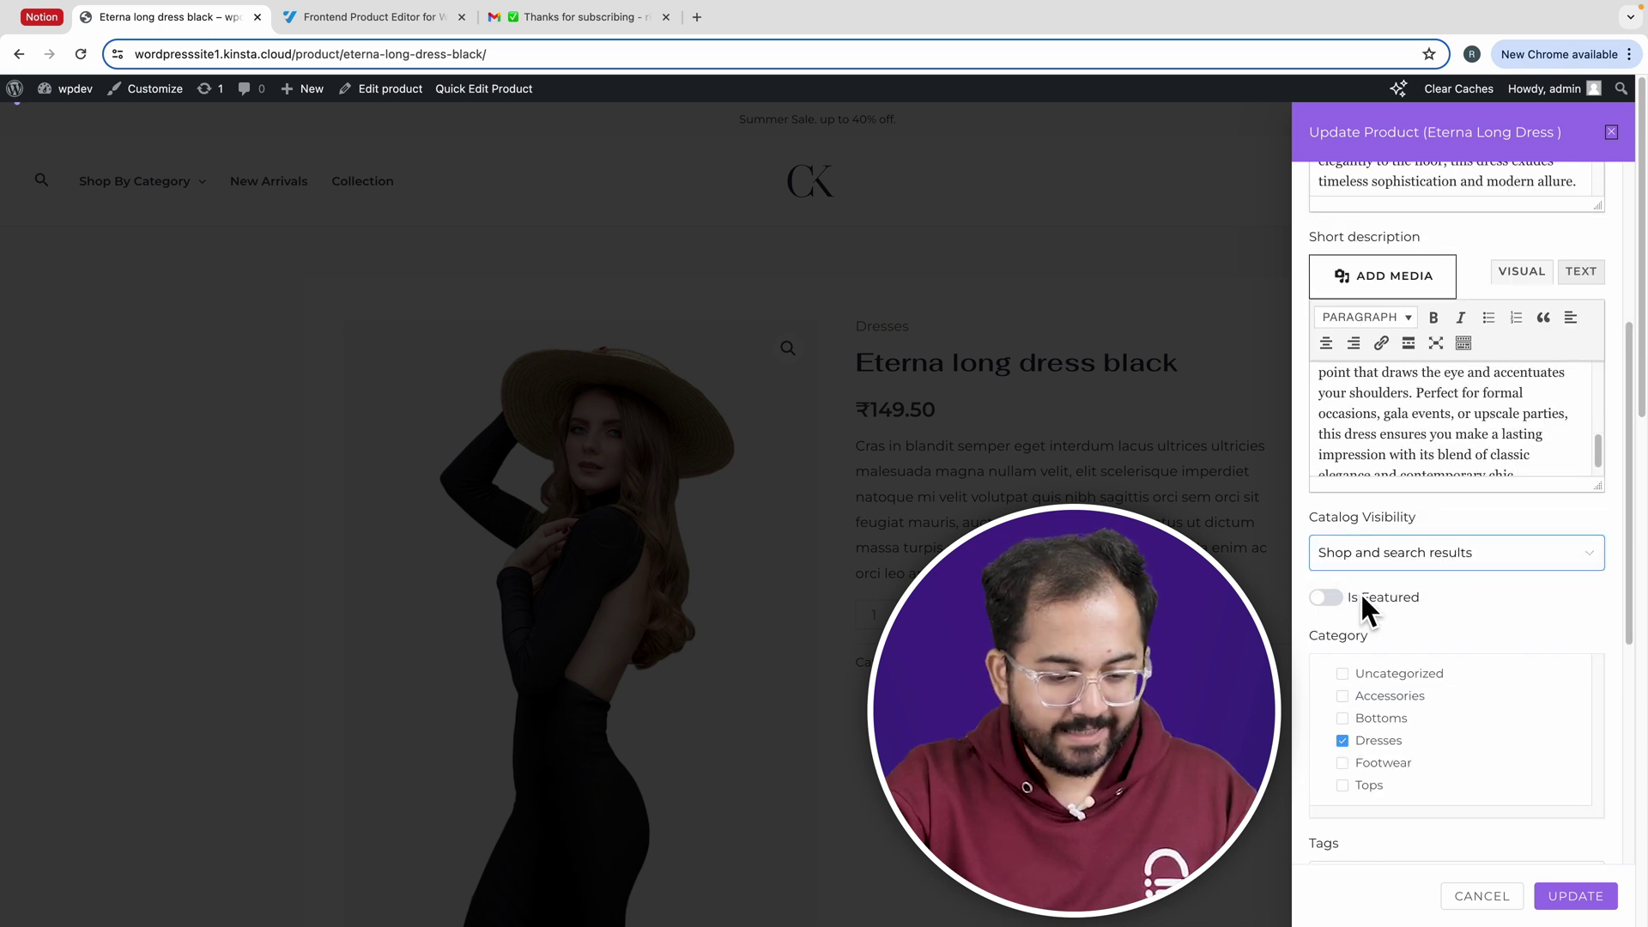
click(1336, 601)
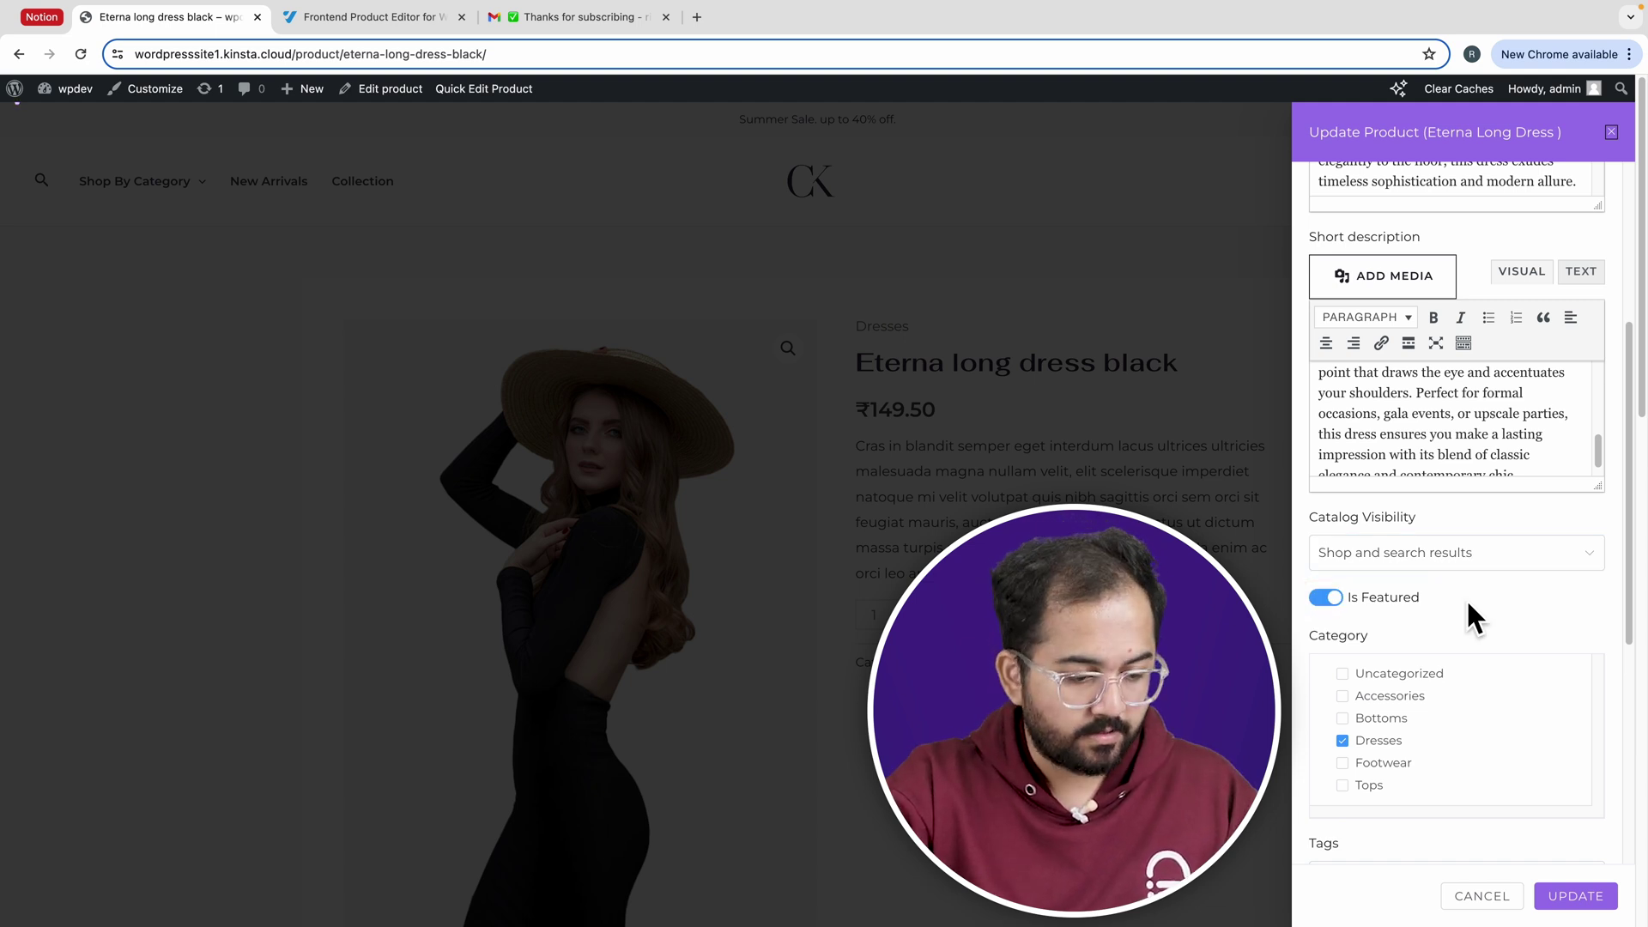
scroll(1466, 599, down, 1)
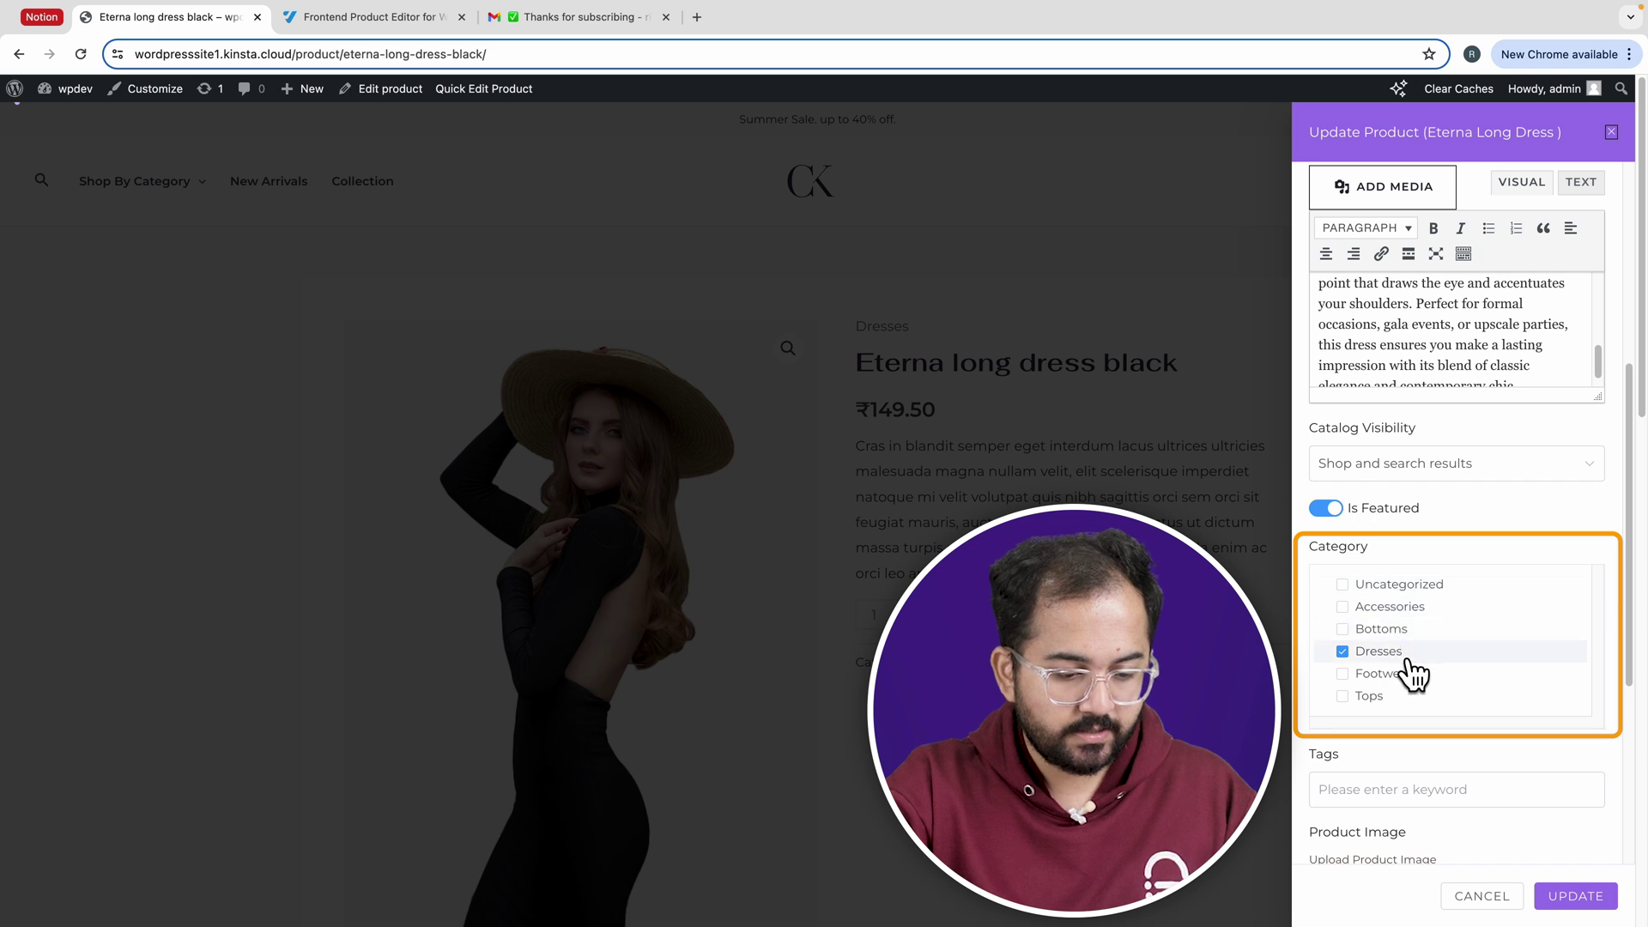
click(1343, 696)
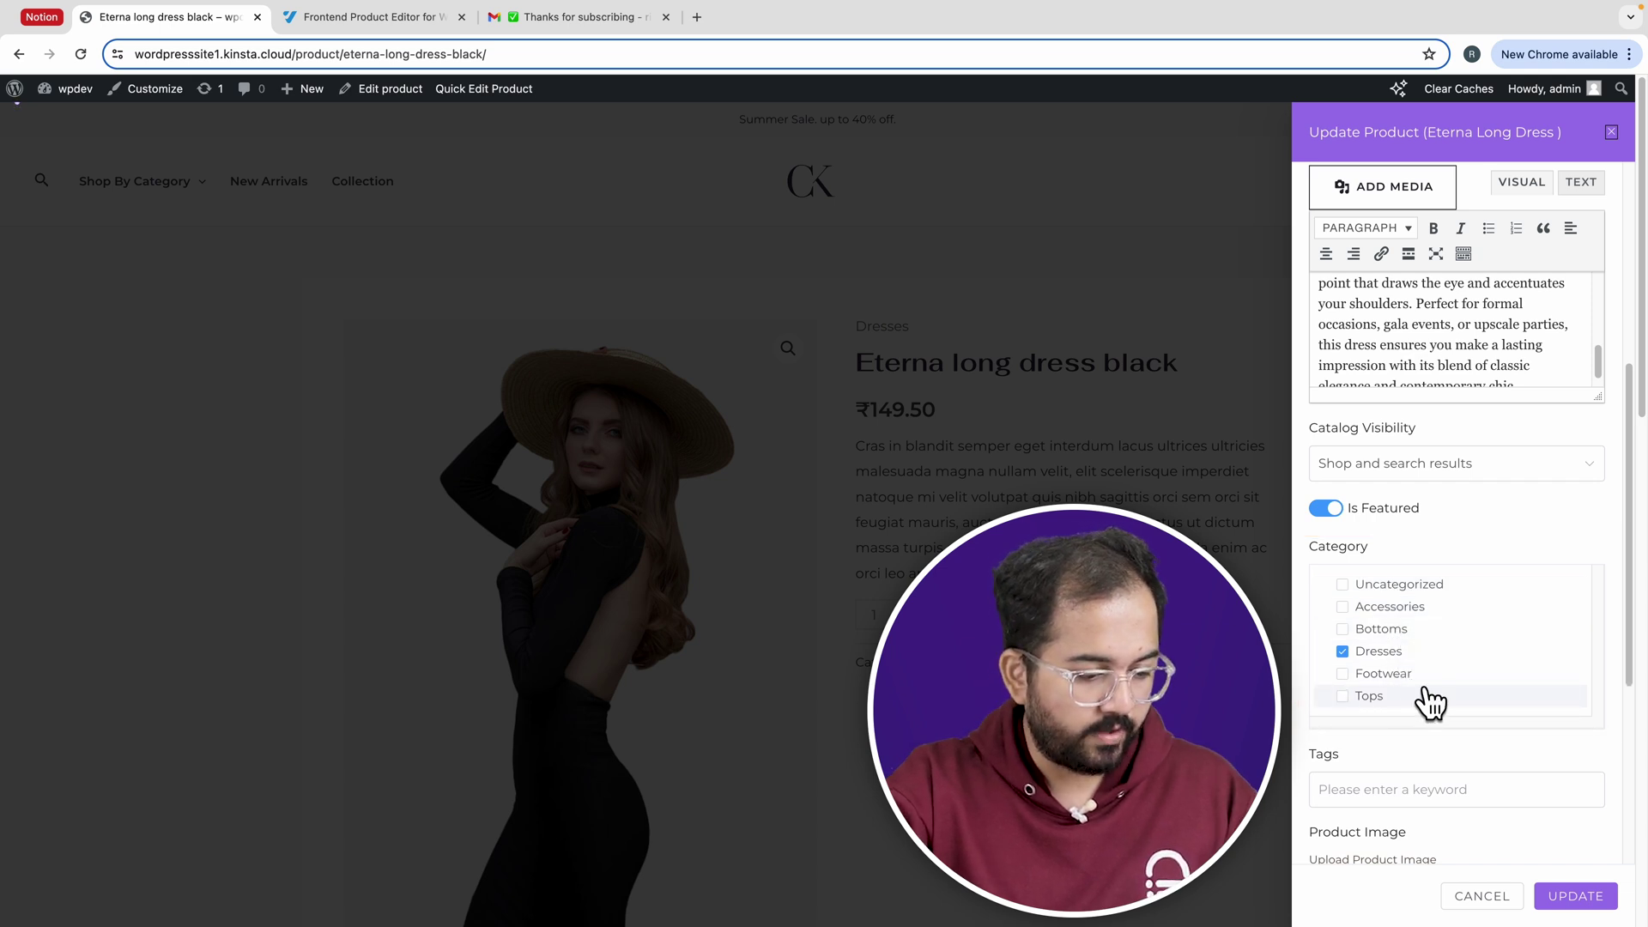
Add the Dresses tag to the product.
scroll(1425, 700, down, 2)
text(dress)
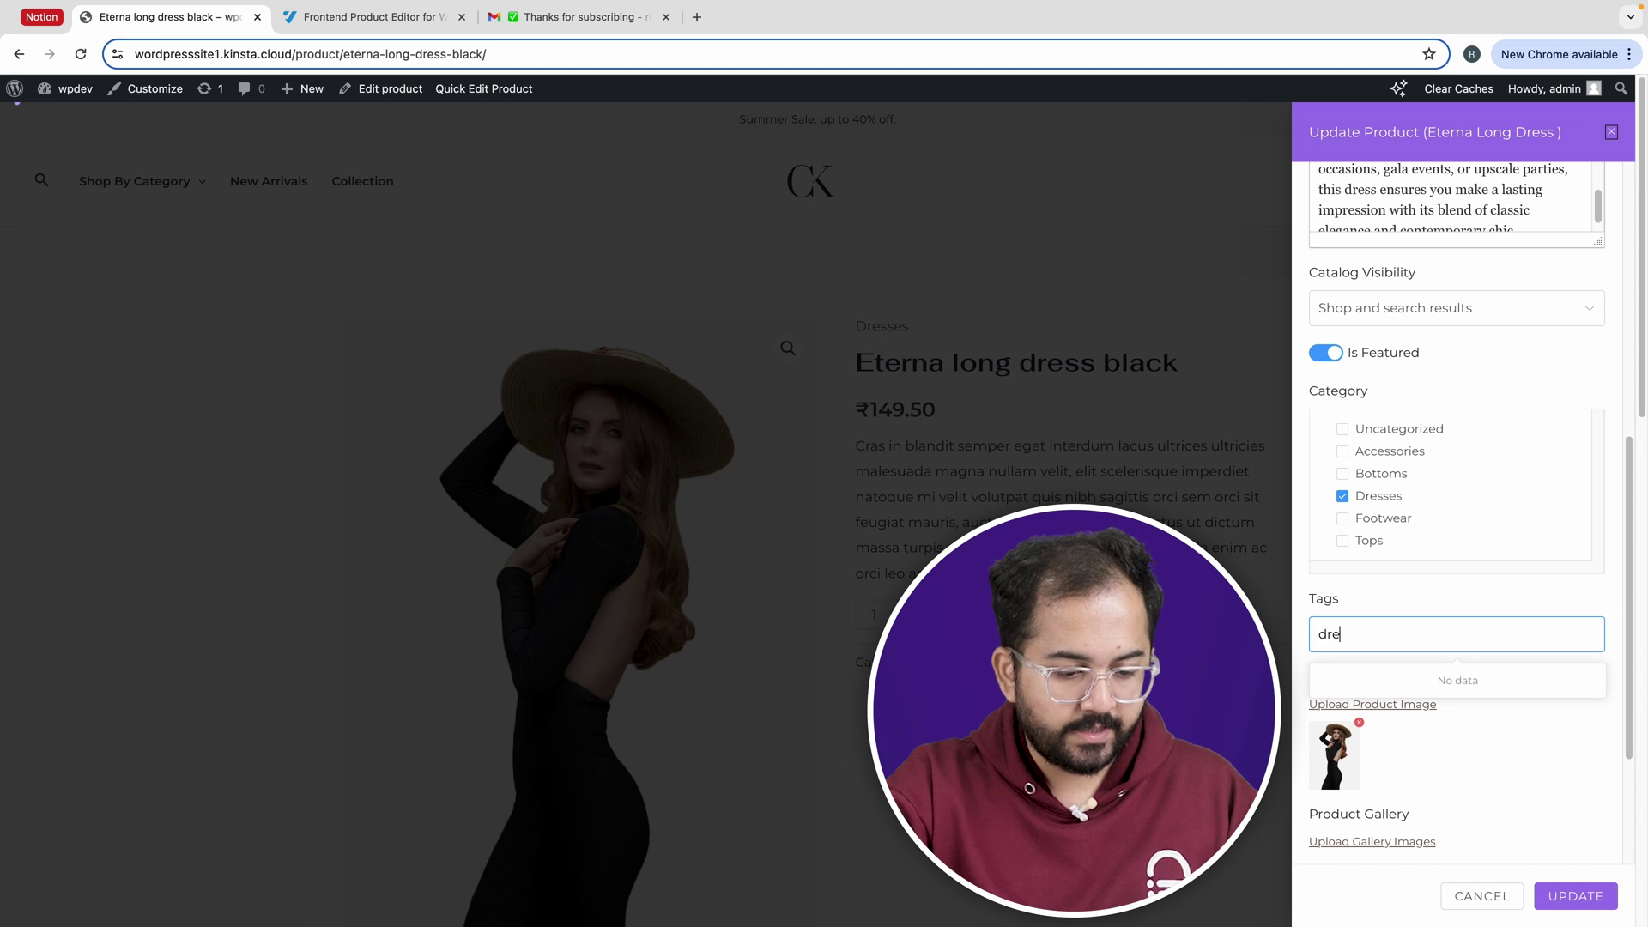
click(1431, 687)
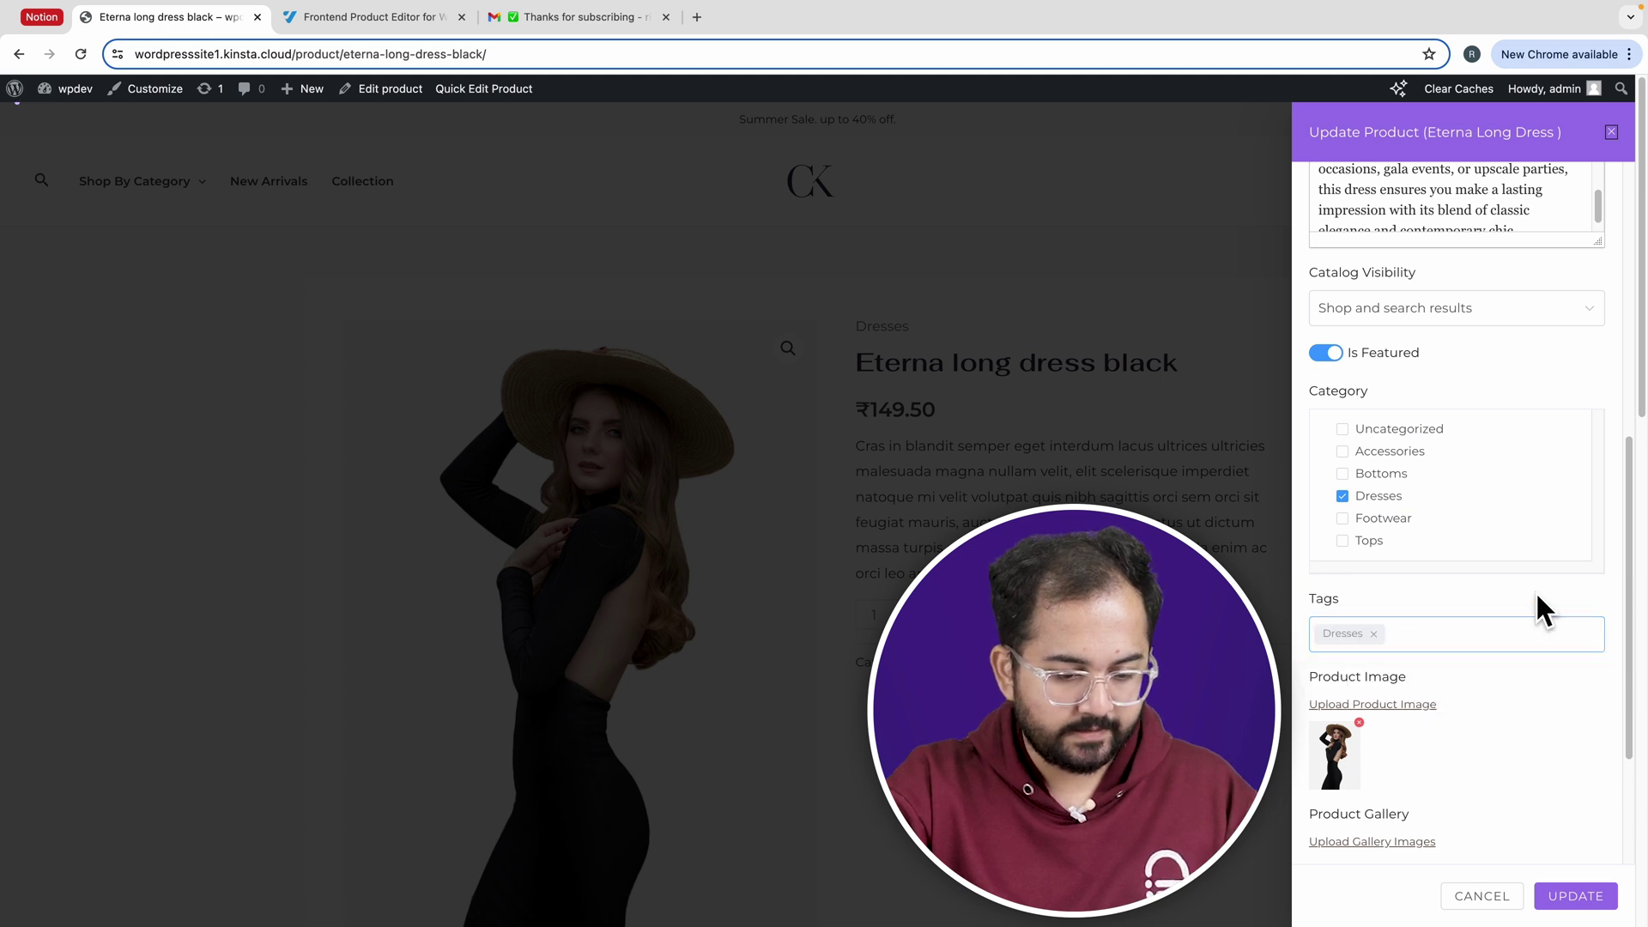
scroll(1535, 590, down, 2)
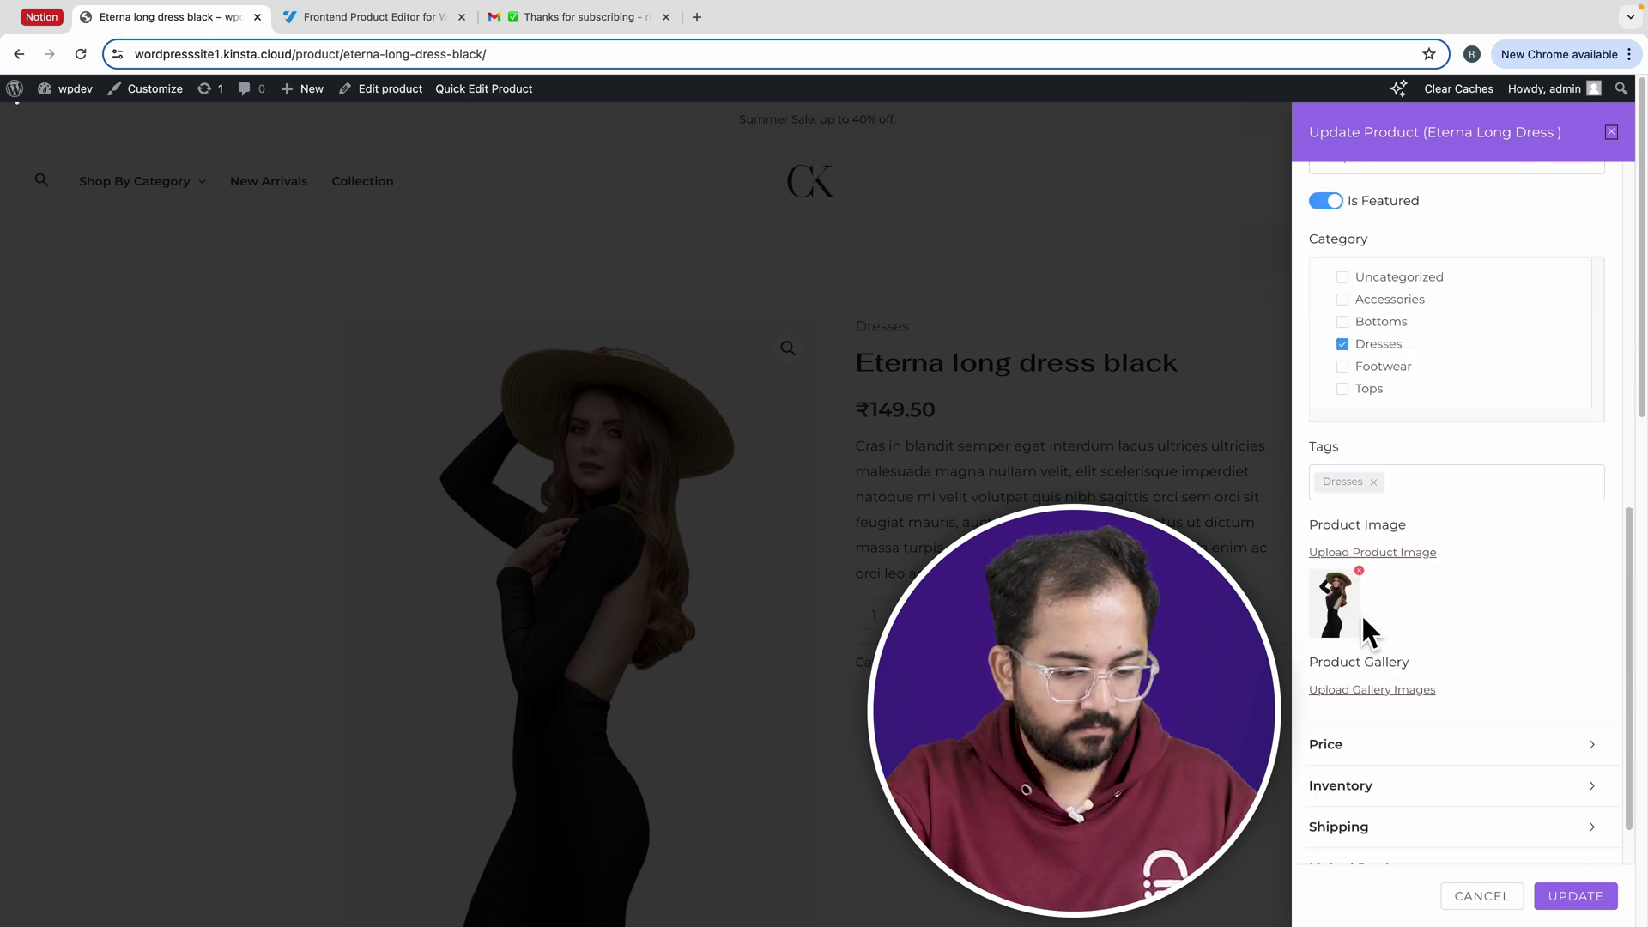
Set the black-dress photo from the media library as the main product image.
click(1403, 556)
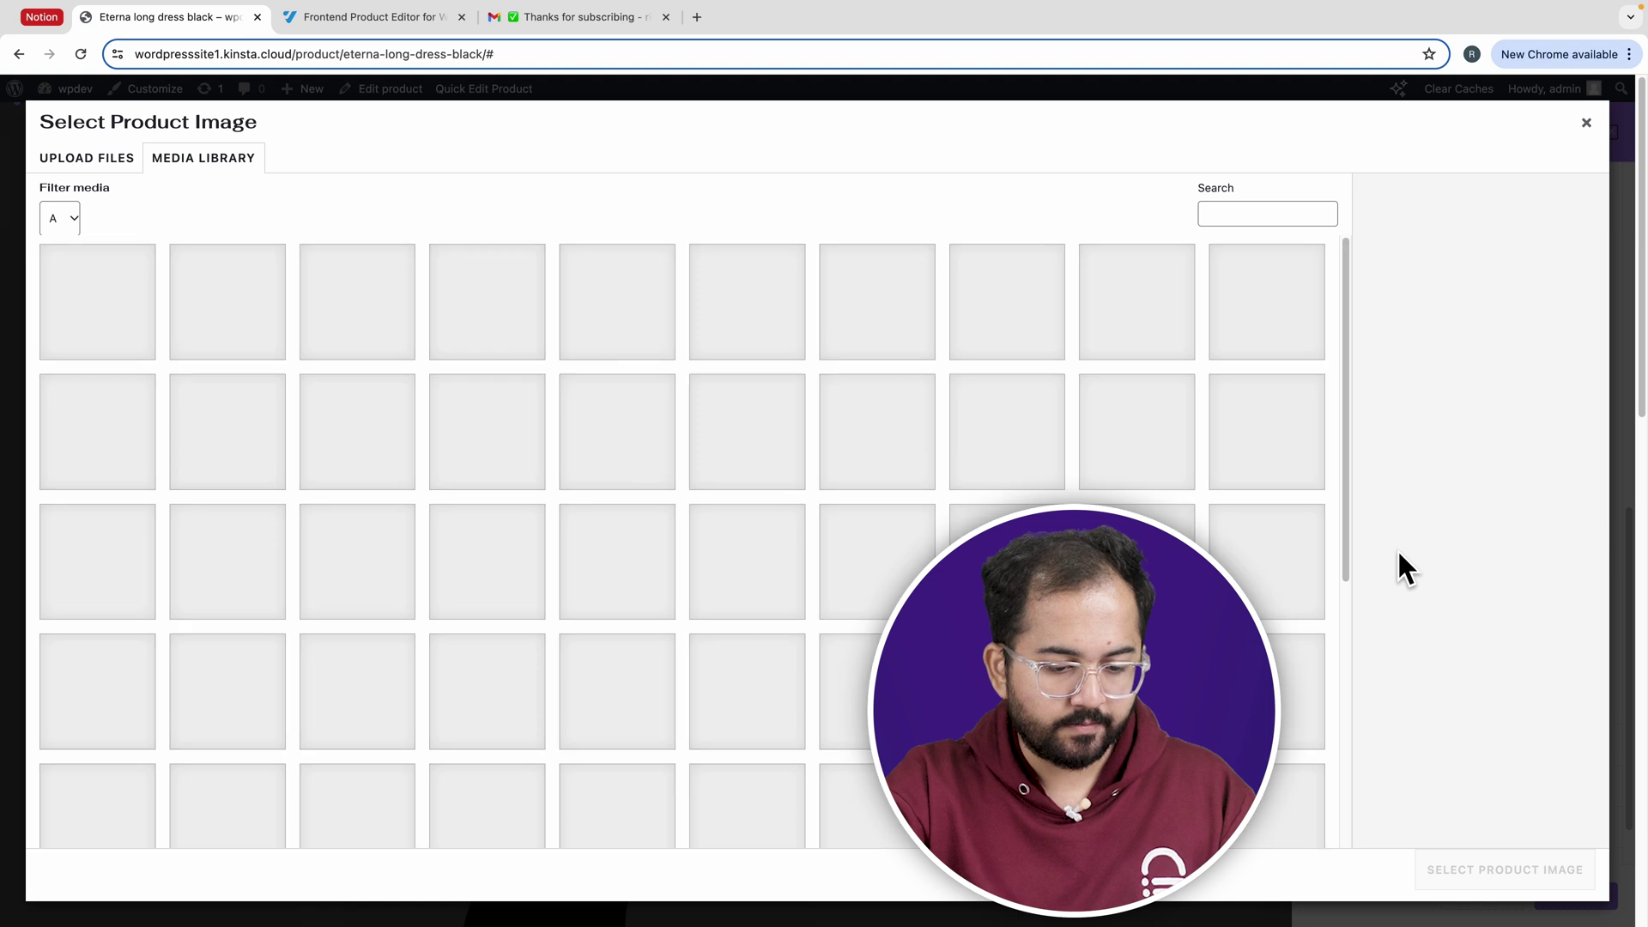
scroll(375, 601, down, 10)
click(376, 700)
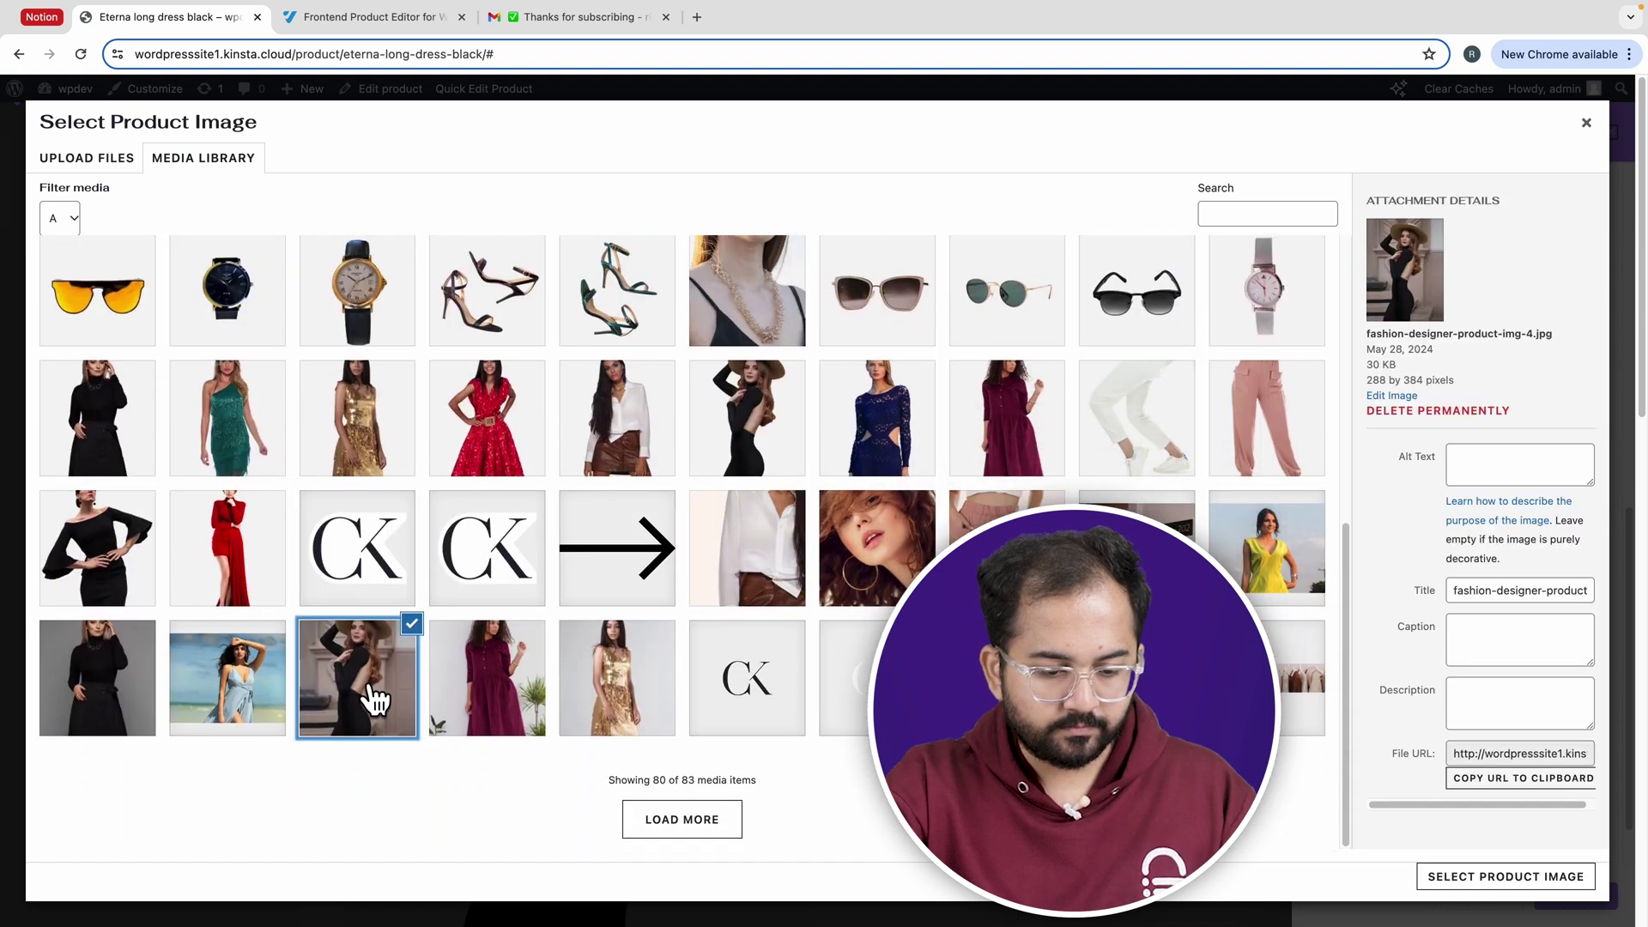
click(1454, 874)
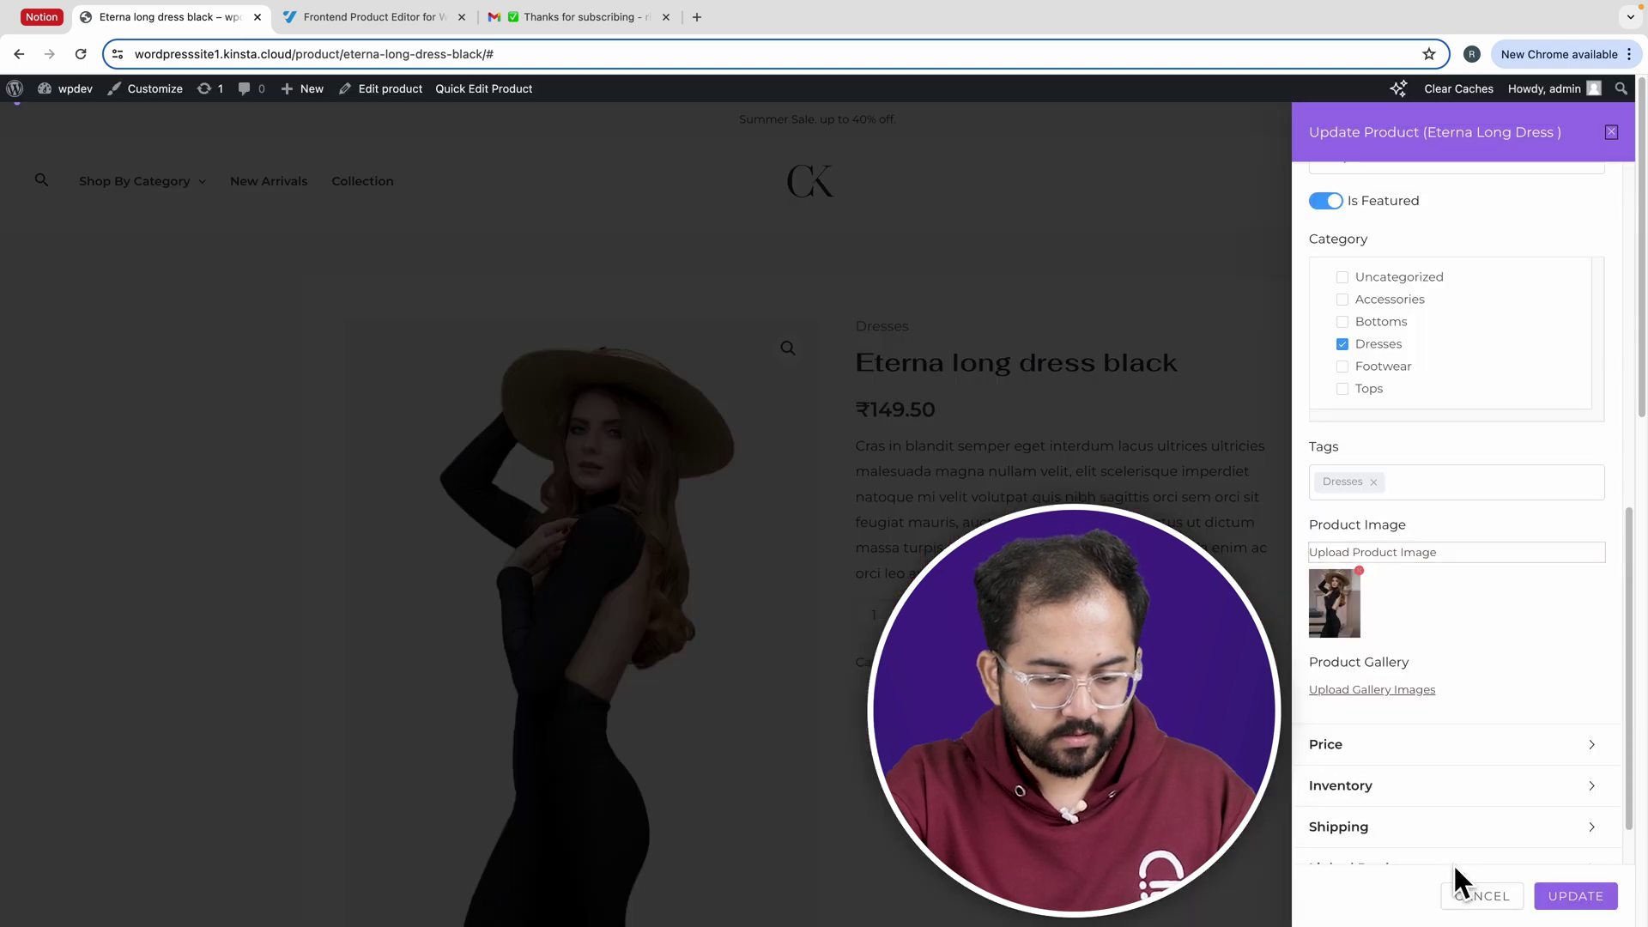
Add the black dress with hat photo to the product gallery.
click(1371, 690)
scroll(760, 418, down, 10)
click(760, 418)
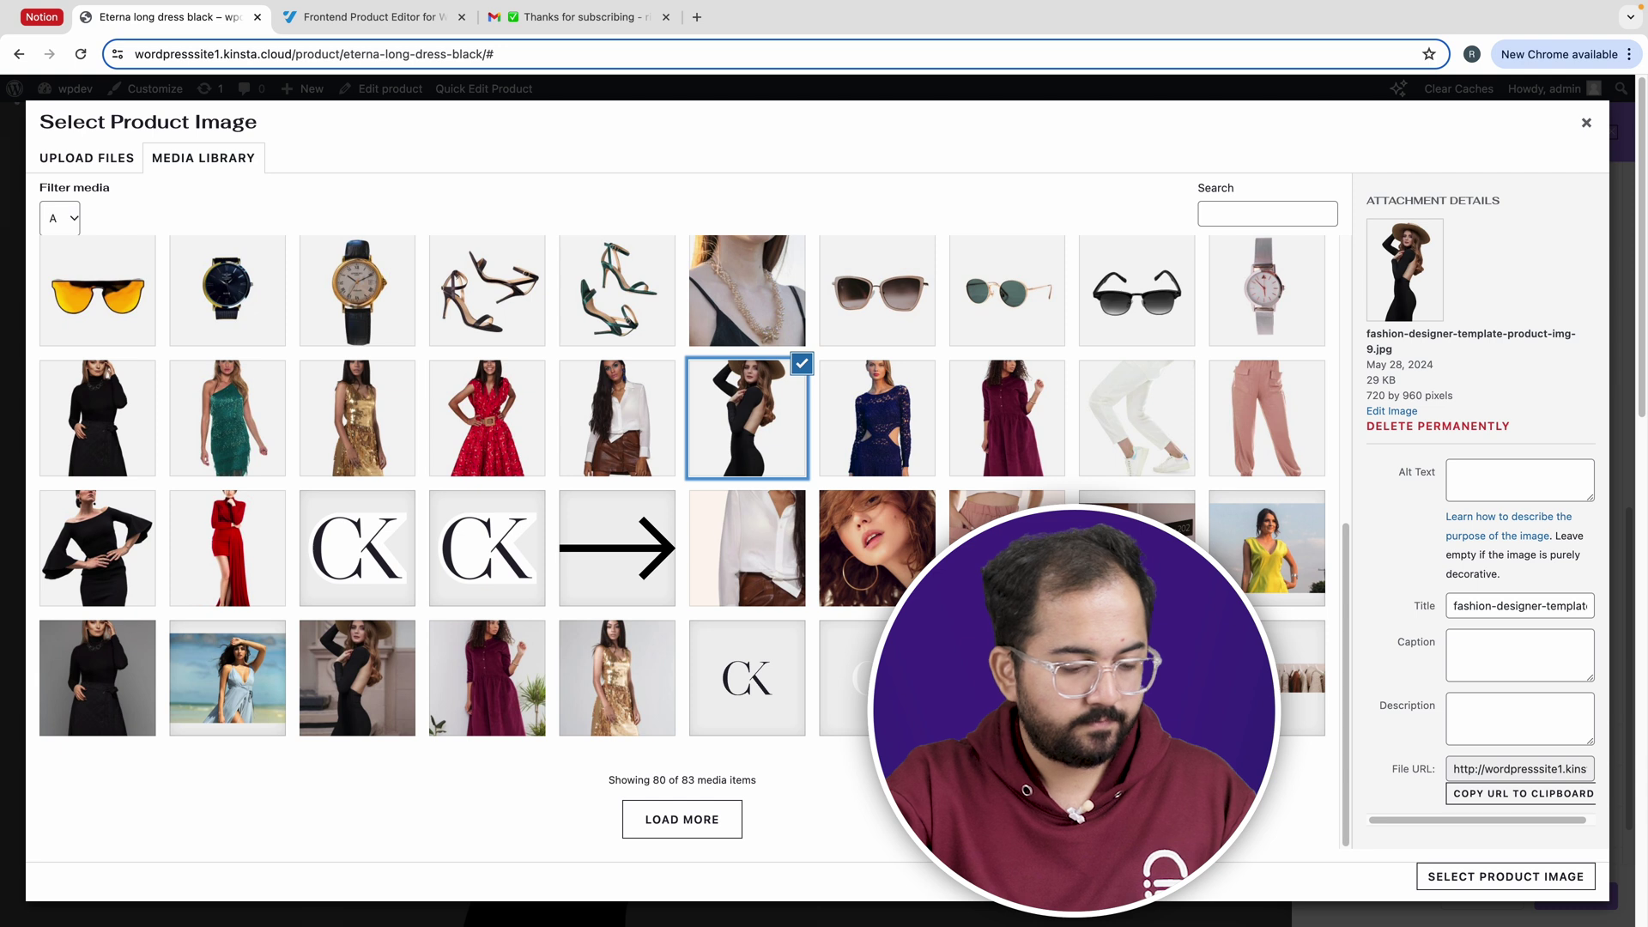
click(1493, 870)
scroll(1483, 770, down, 2)
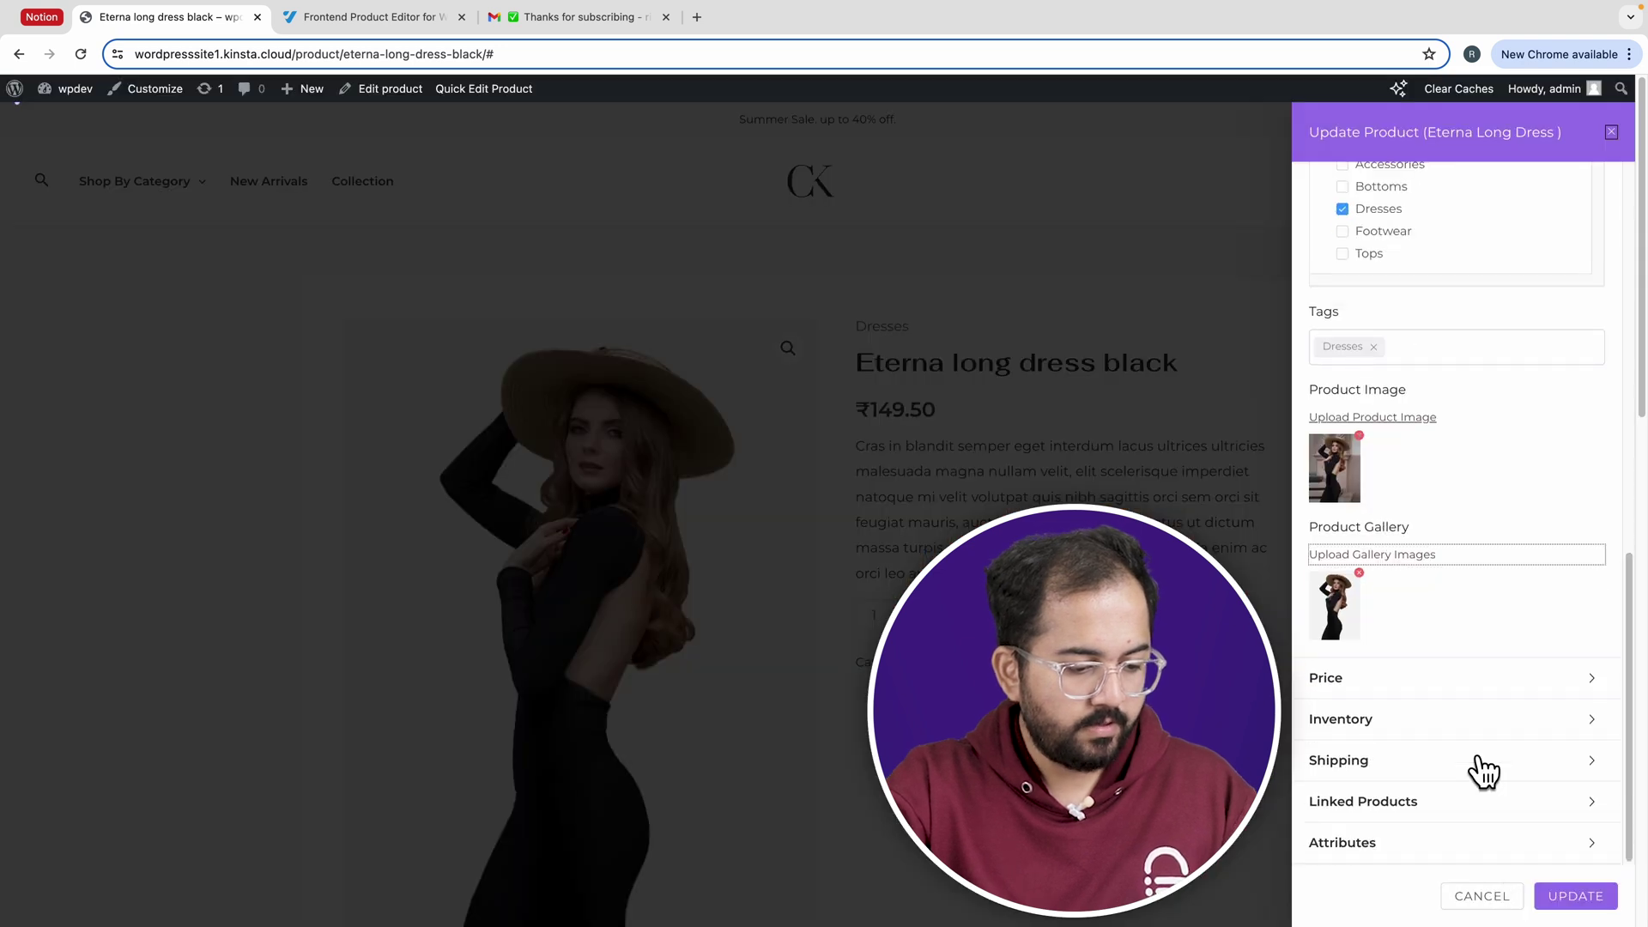
Enter the regular price and a 1200 sale price, enabling a scheduled sale.
click(1459, 697)
click(1346, 293)
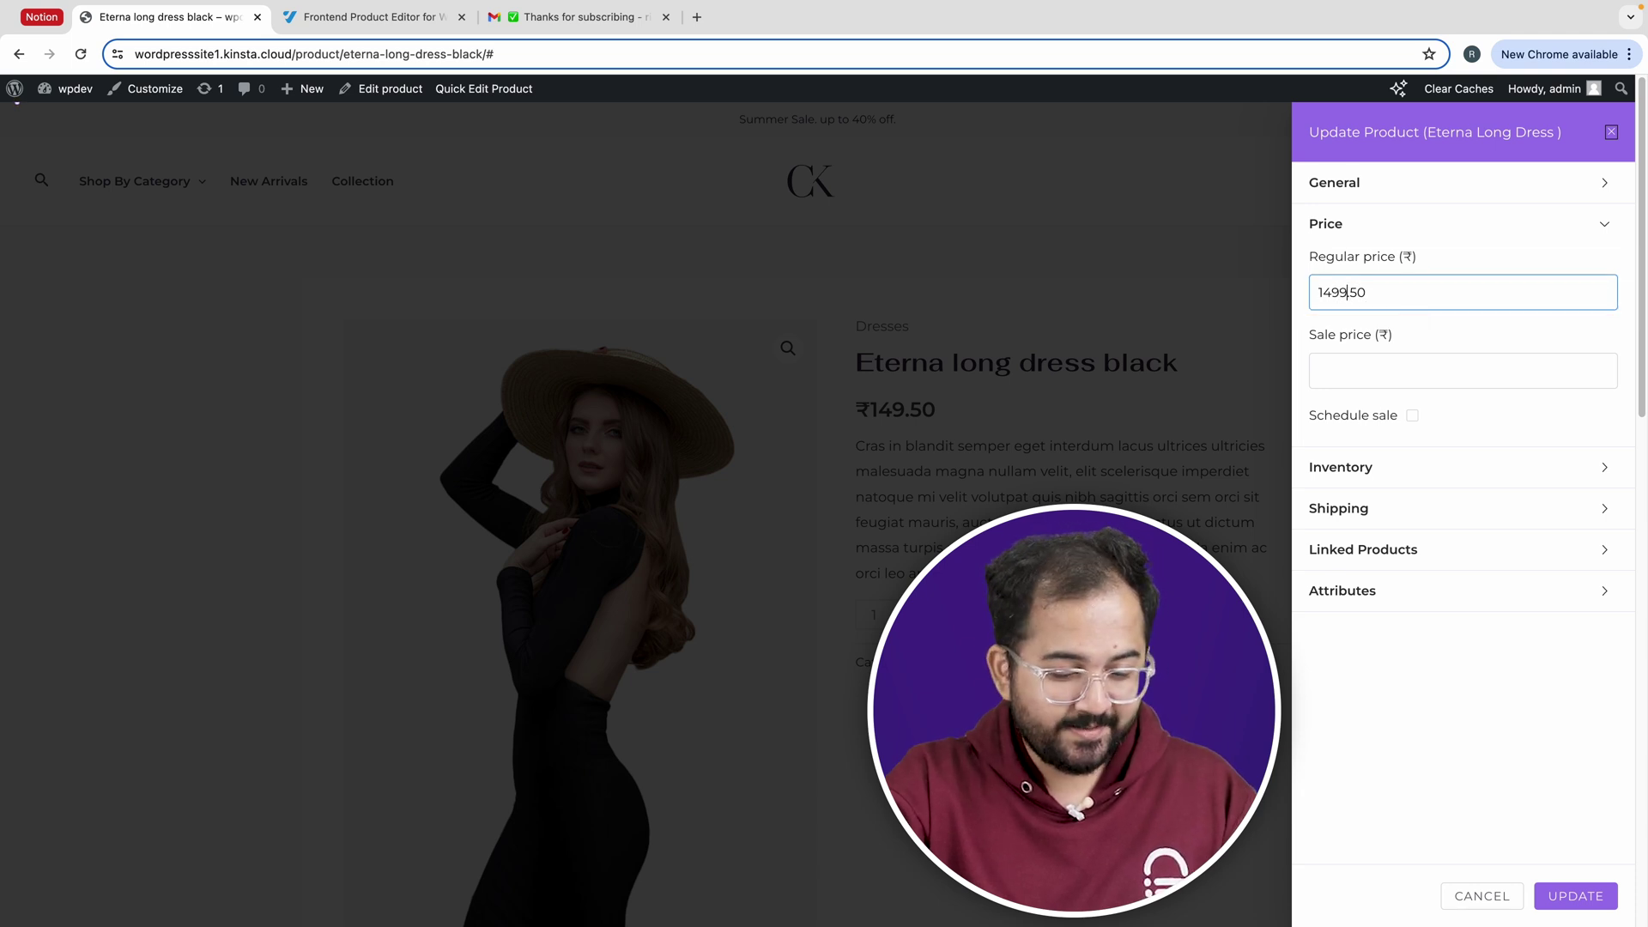
click(1421, 371)
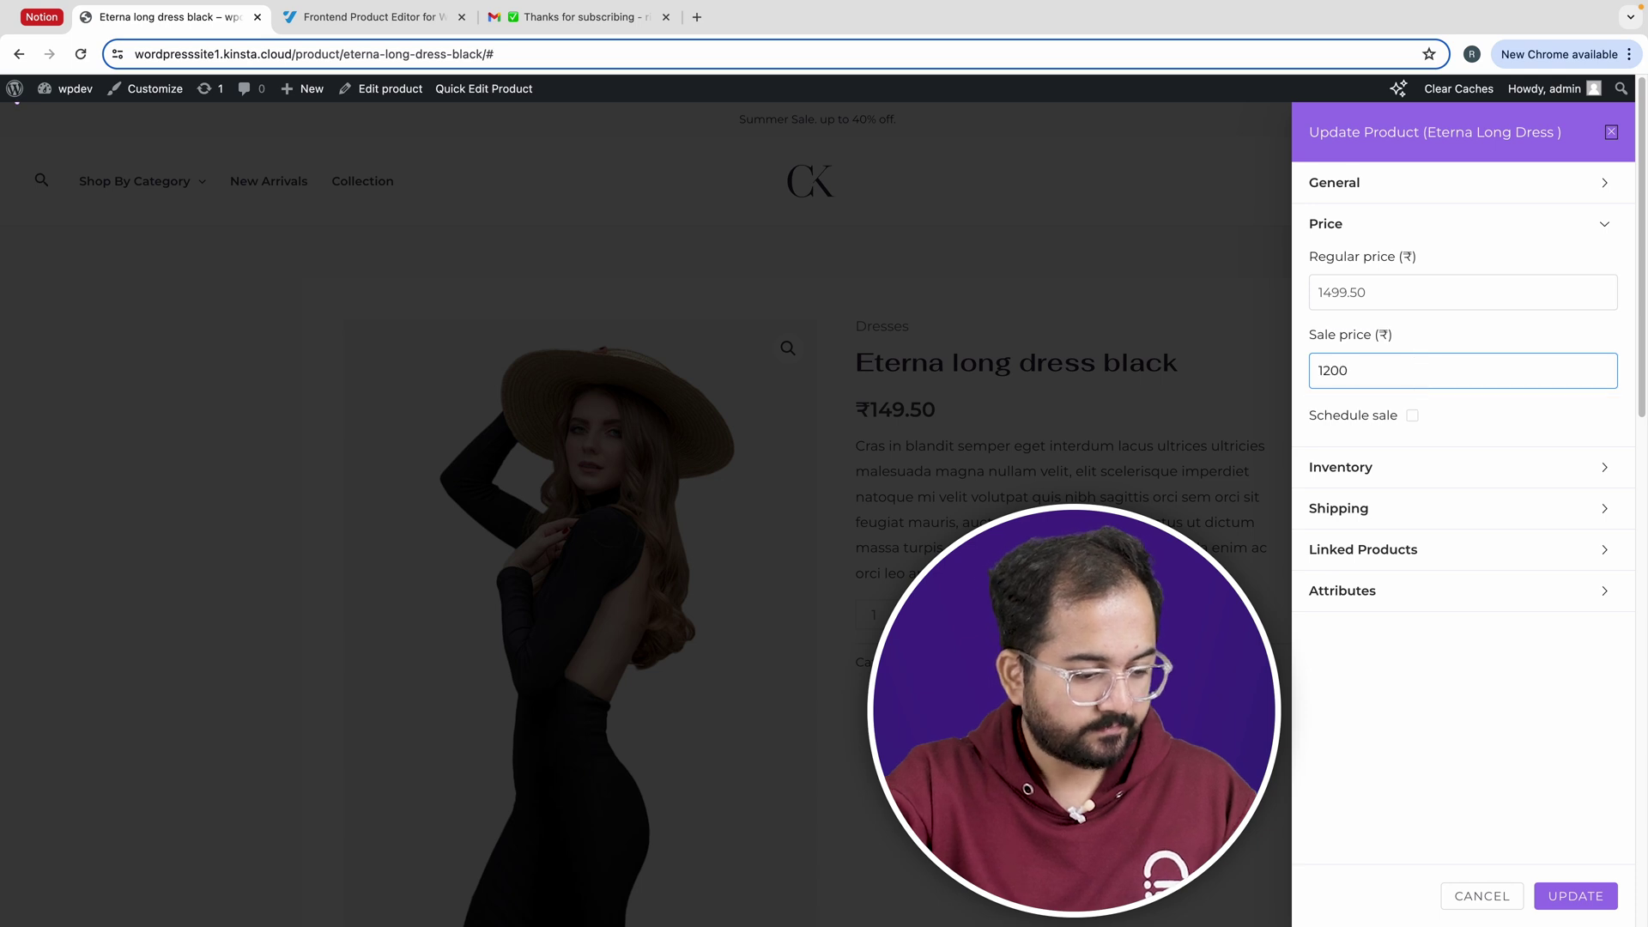
click(1412, 415)
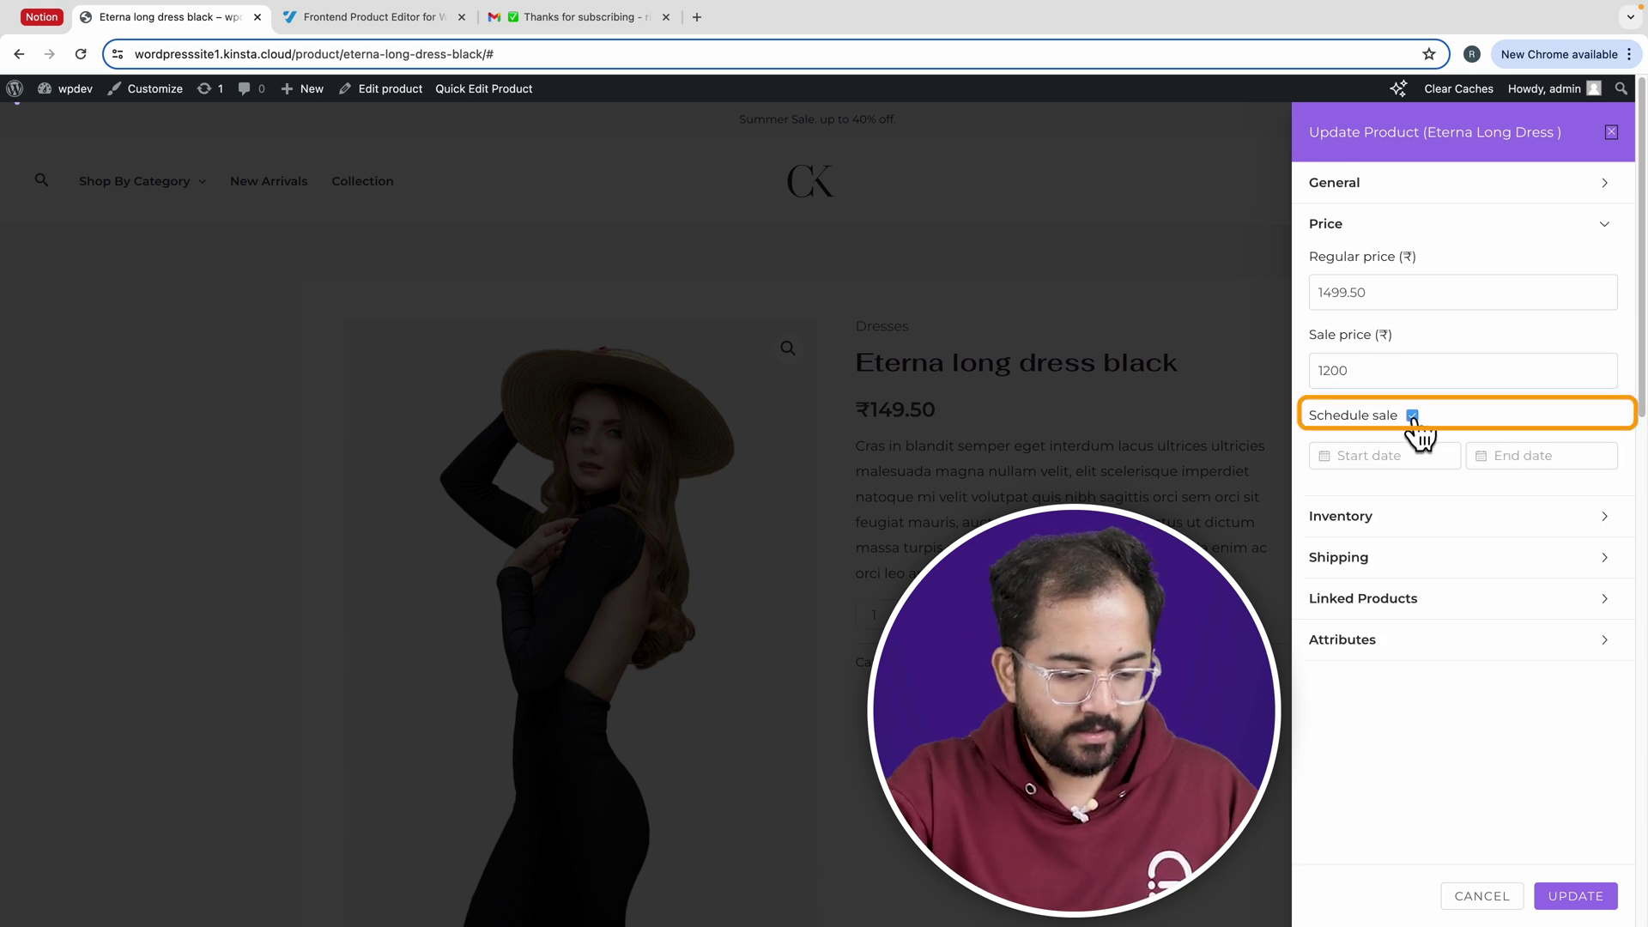
Schedule the sale from 29 May to 8 June 2024 and bring up Inventory settings.
click(1404, 464)
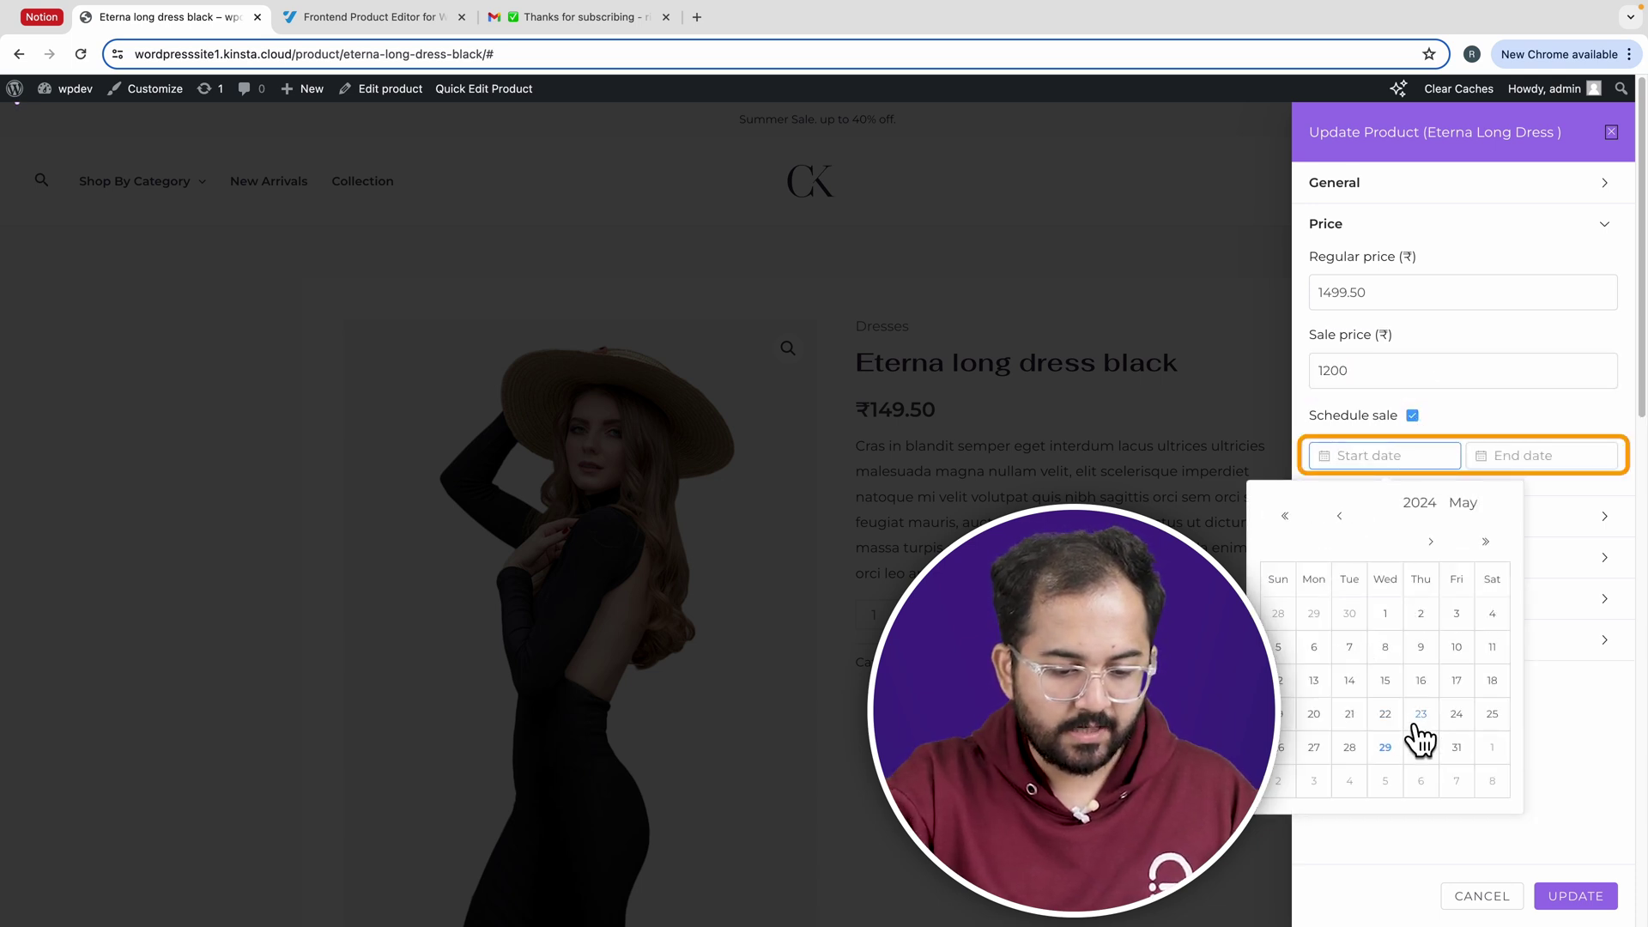
click(1387, 747)
click(1505, 459)
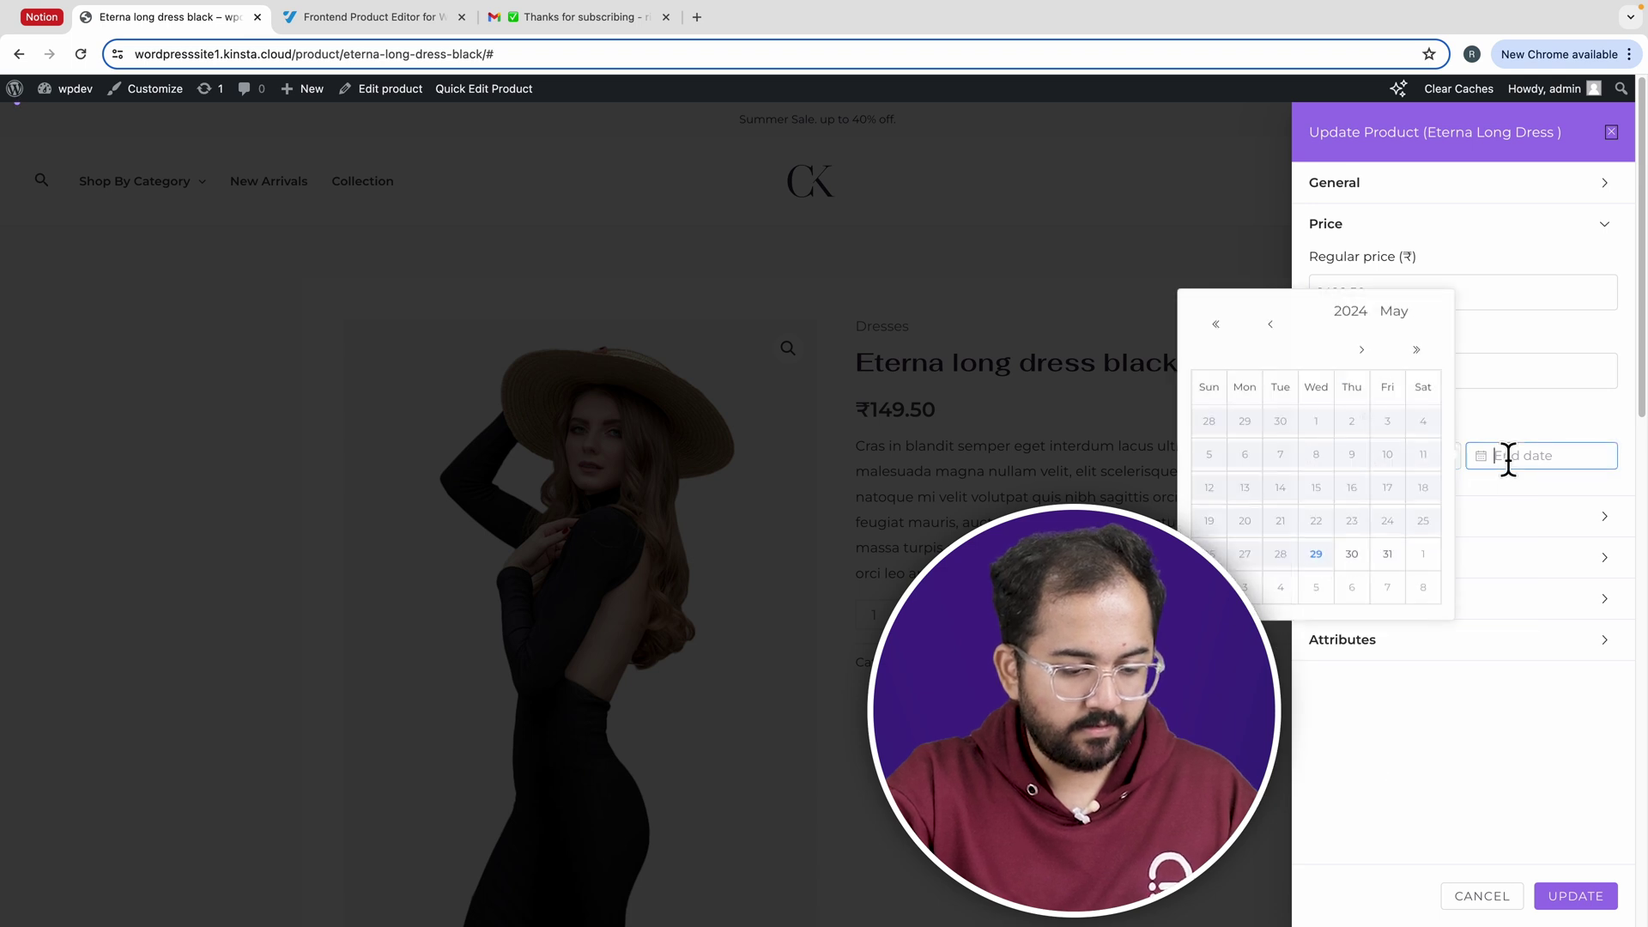
click(1432, 595)
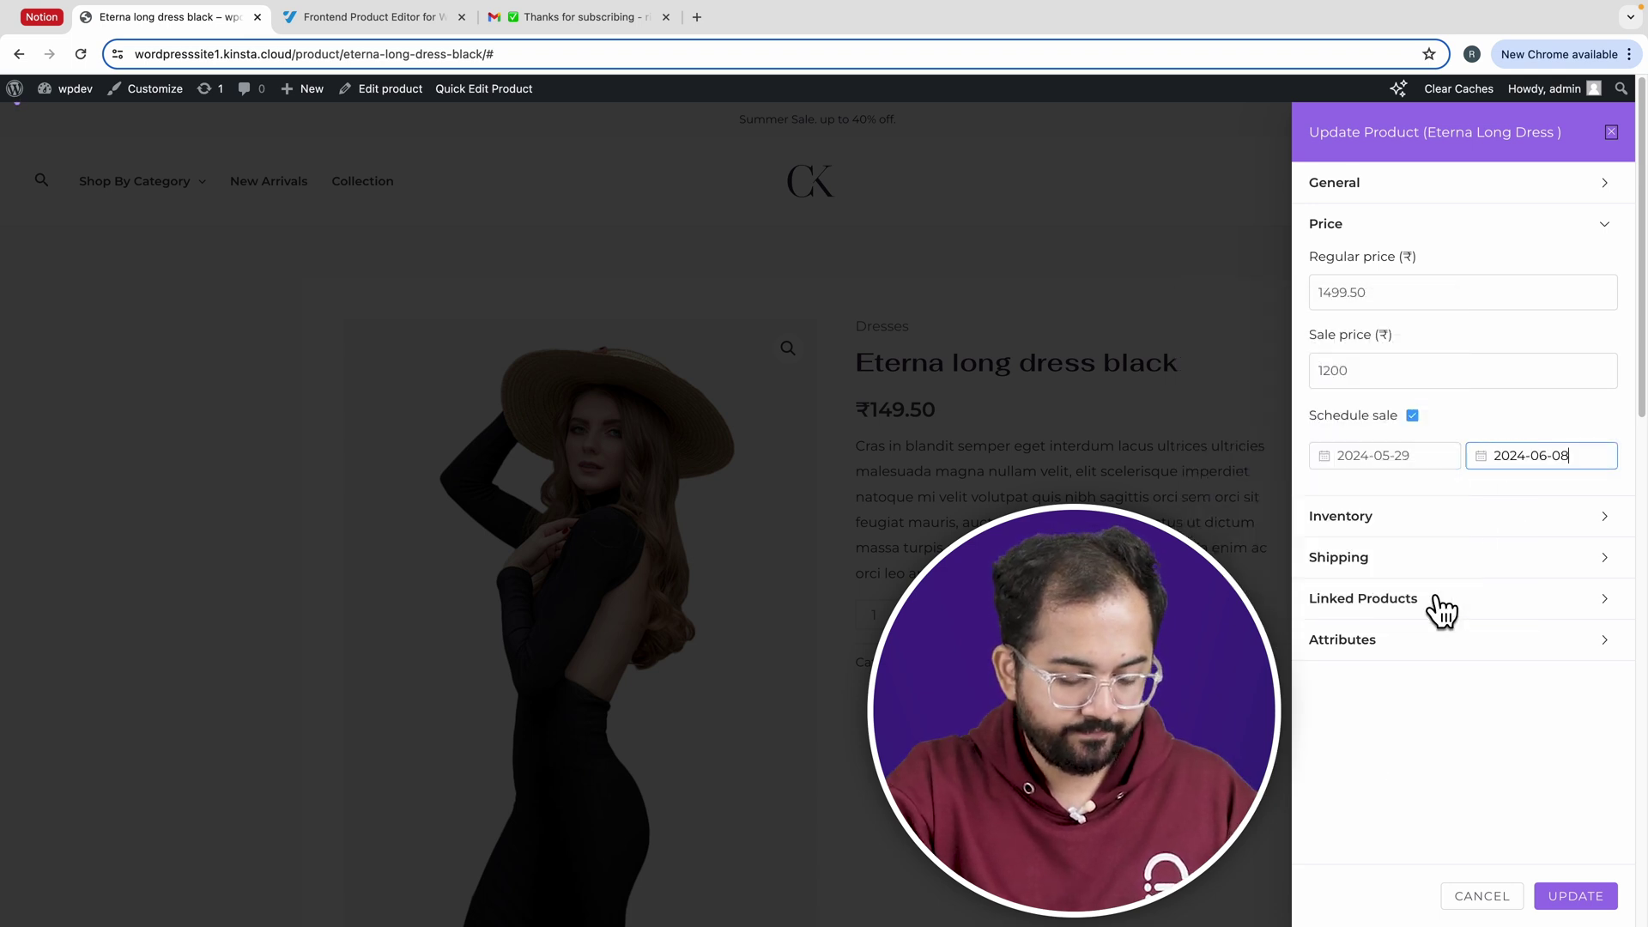
click(1442, 518)
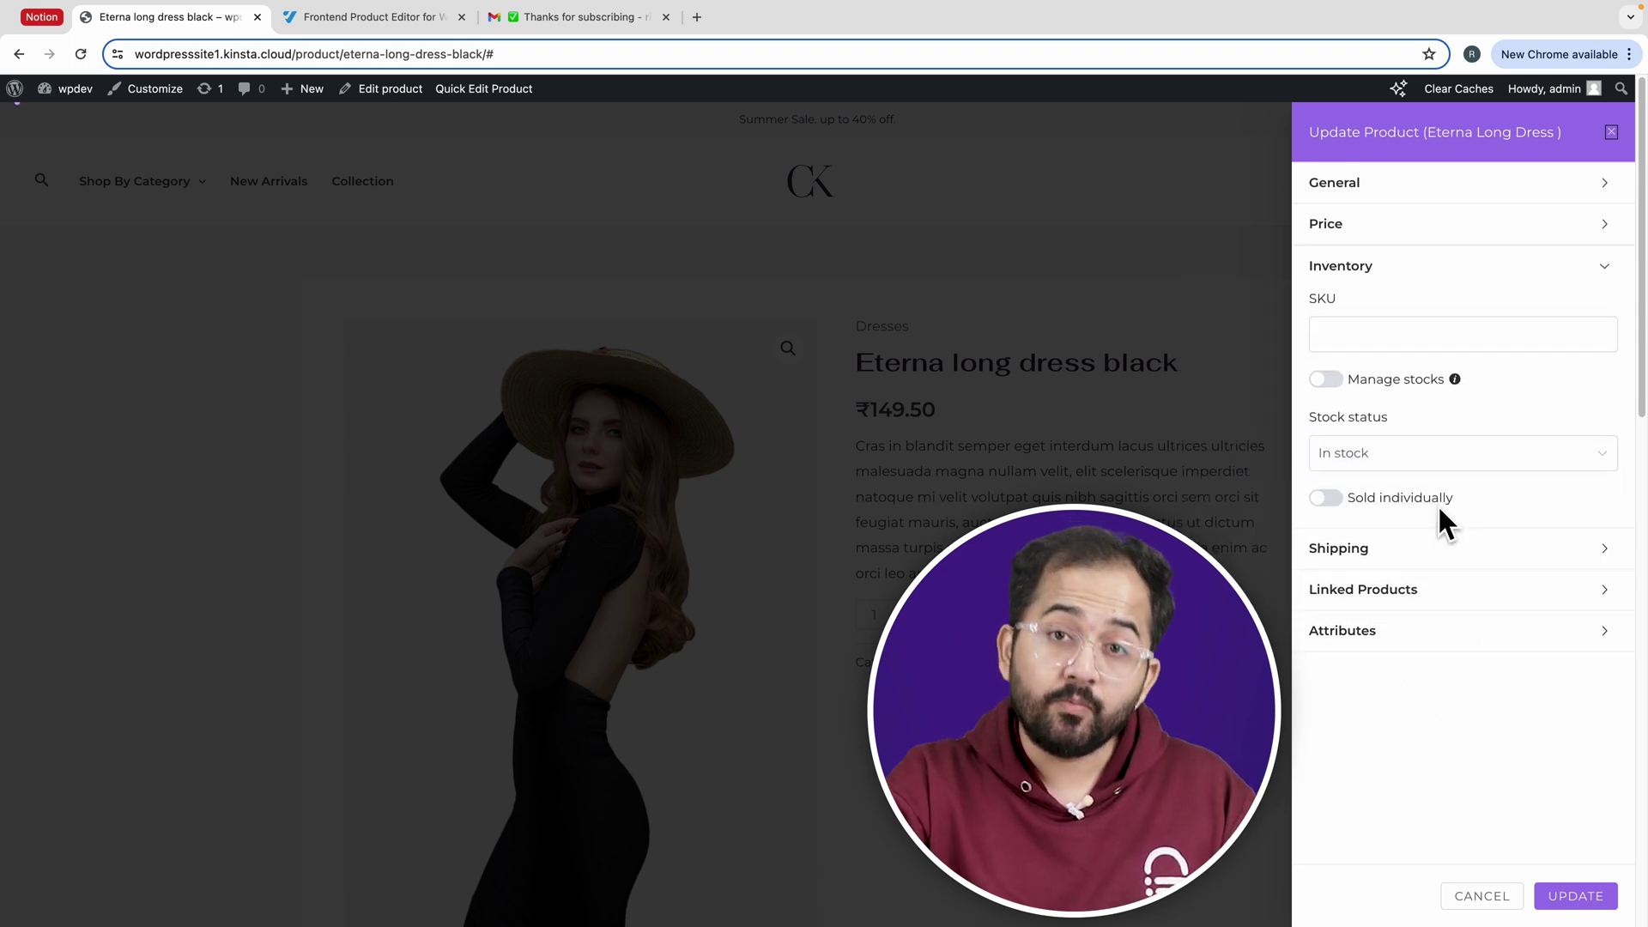
Set SKU woo-dress-black, track stock at 15 units, low-stock threshold 4, status In stock.
click(1395, 350)
text(woo-dress-b)
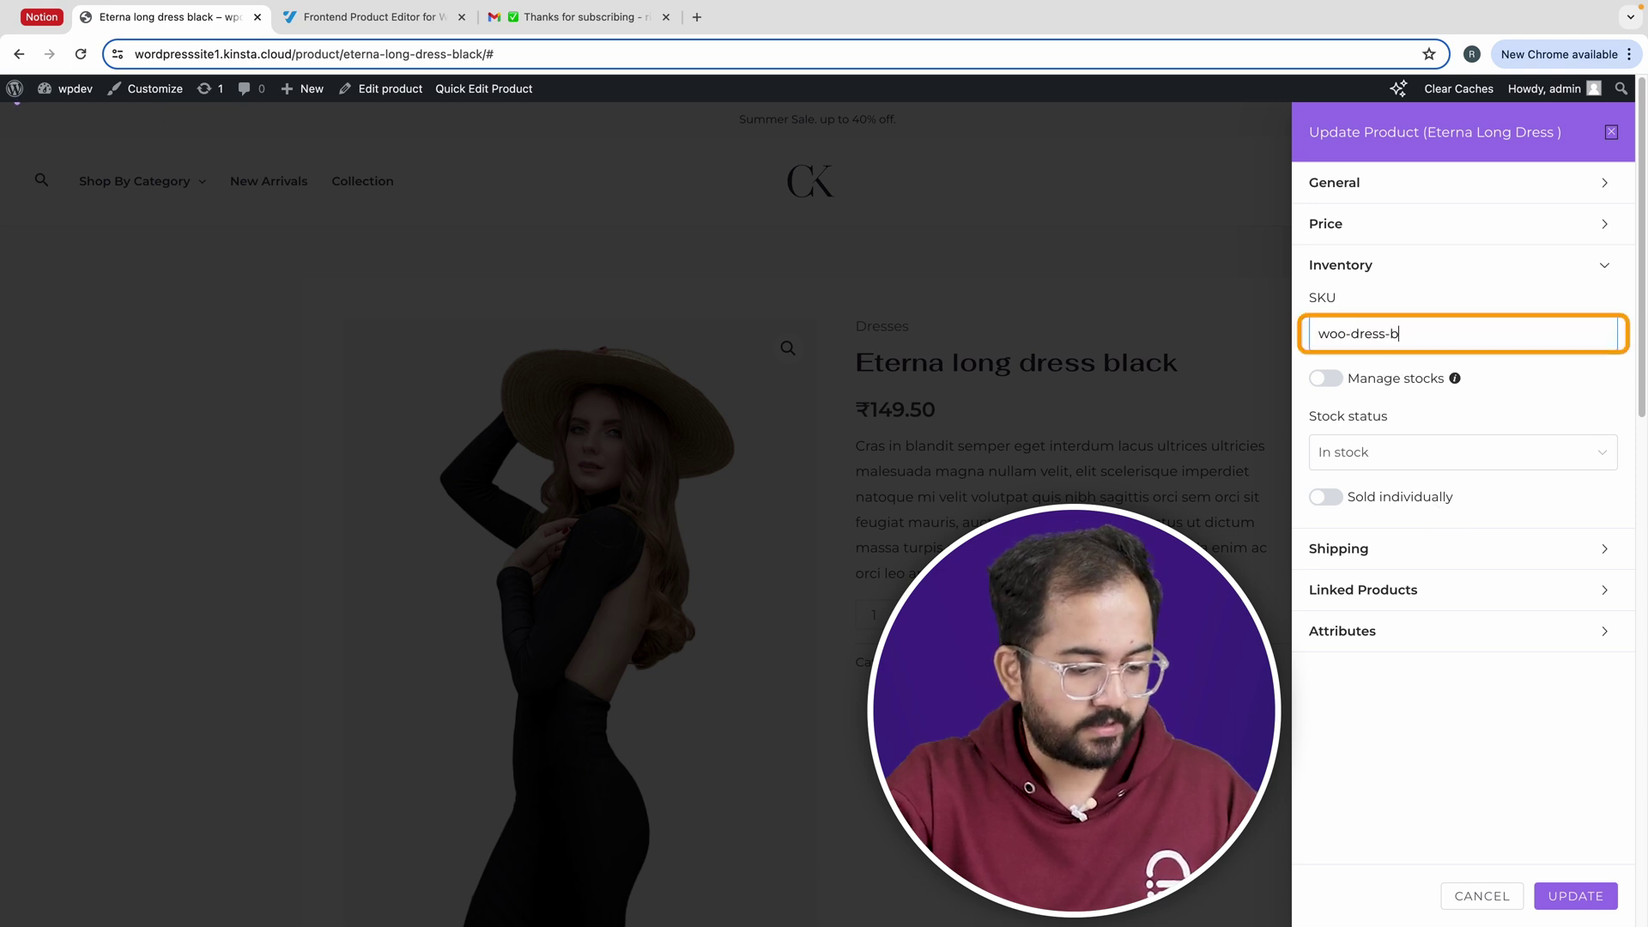
text(lack)
click(1322, 378)
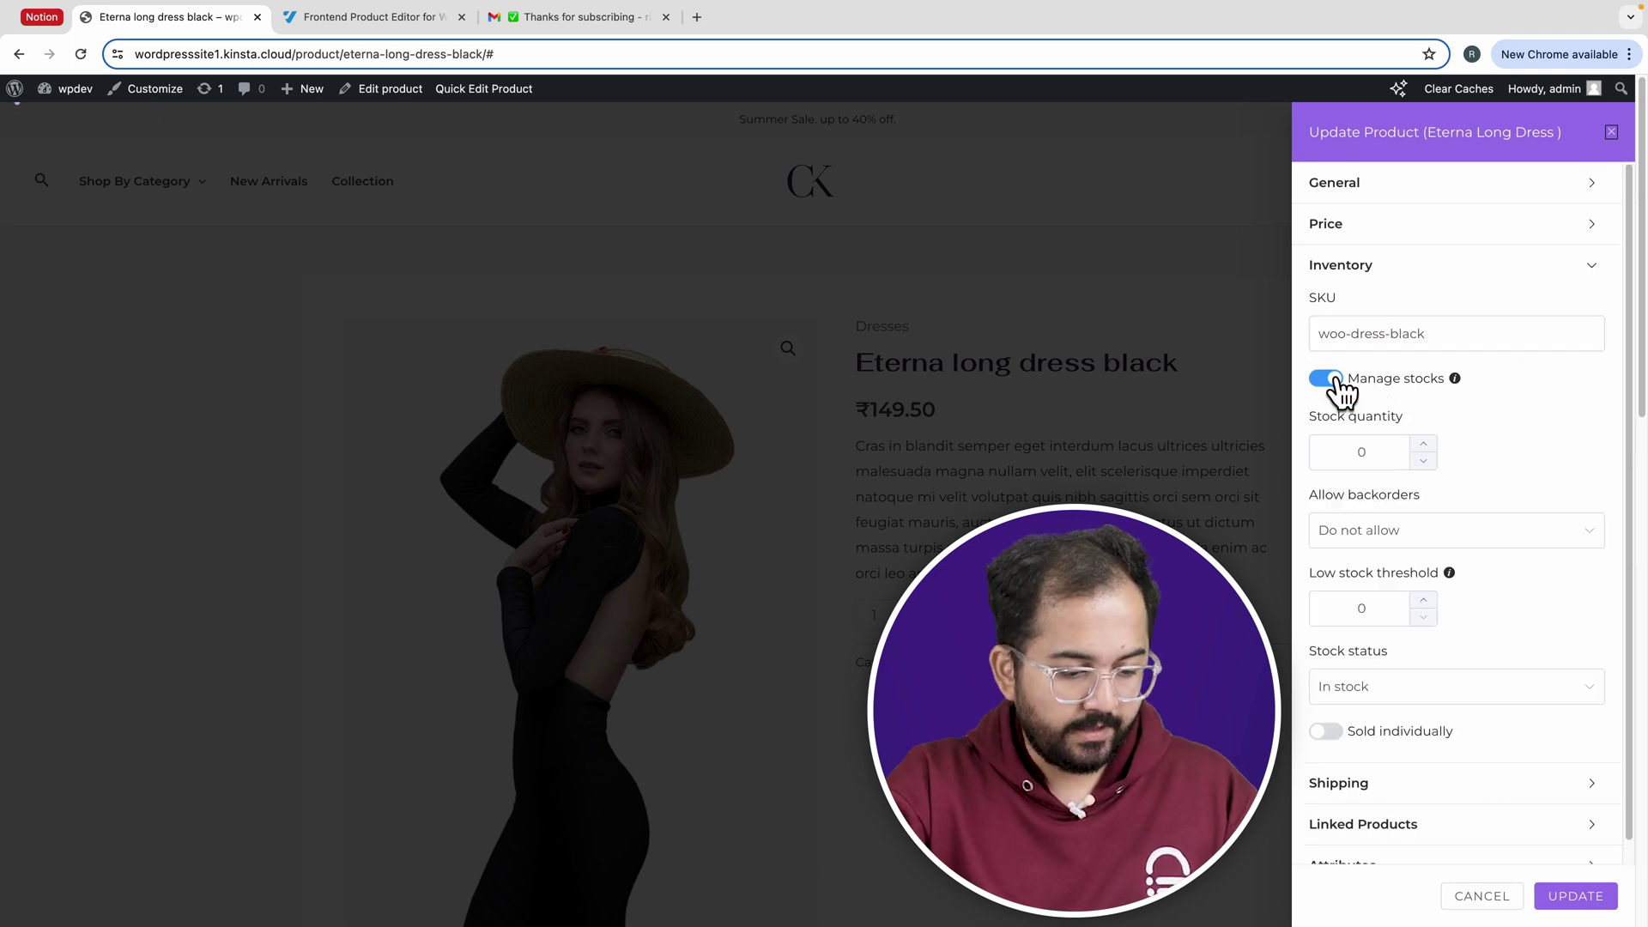
click(1425, 444)
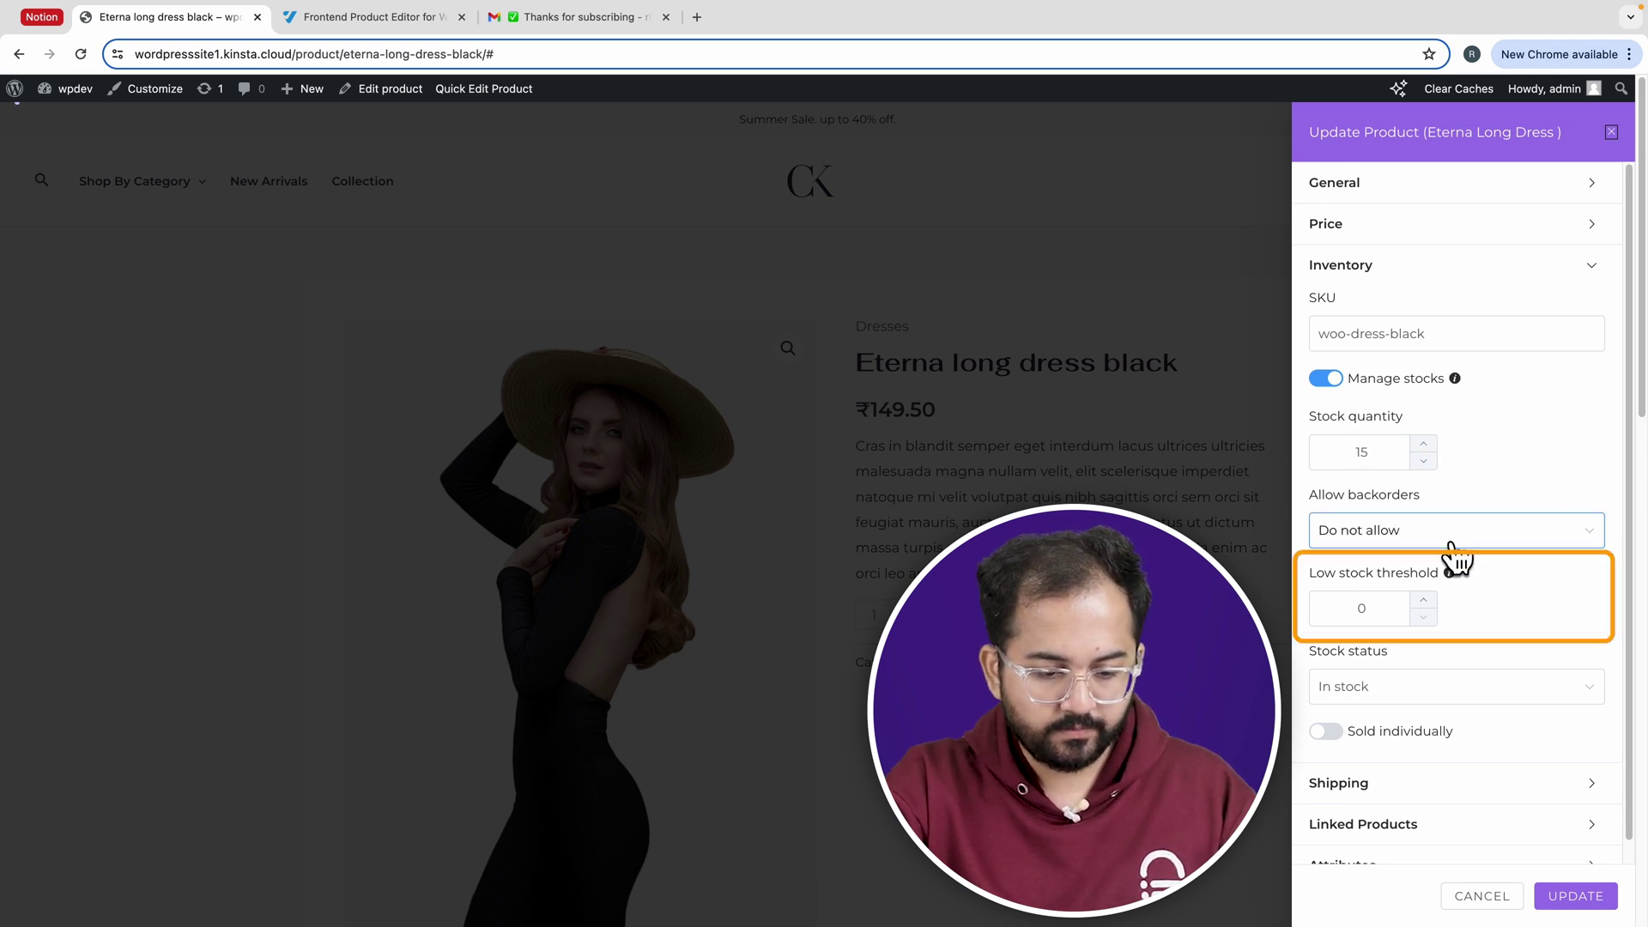
double_click(1425, 600)
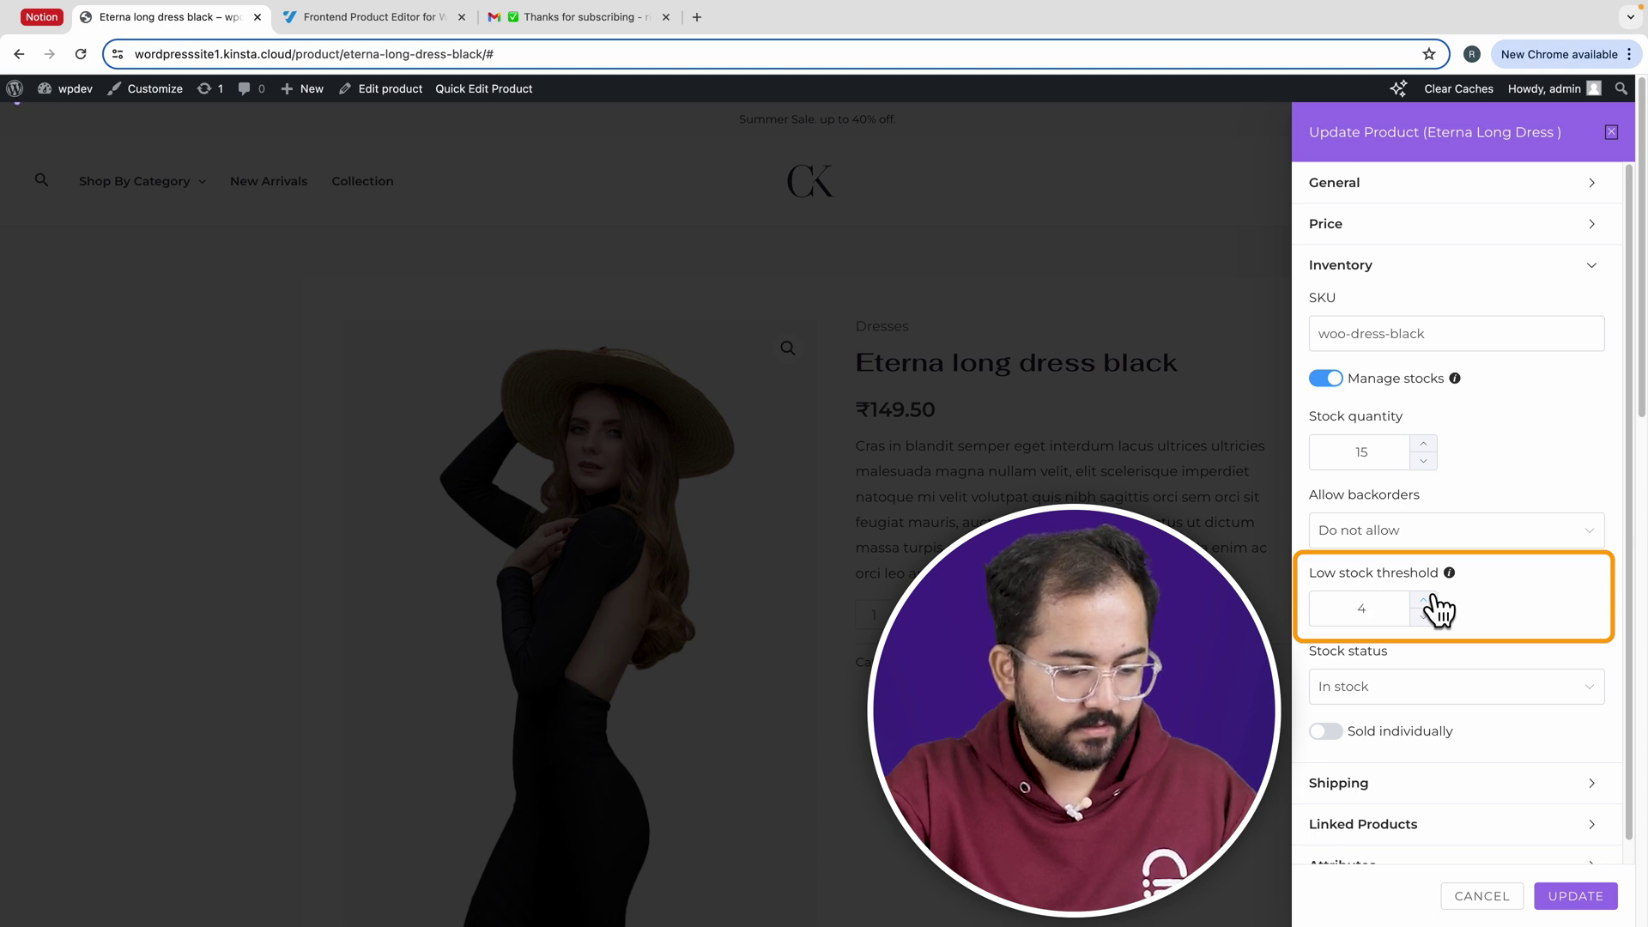
scroll(1471, 622, down, 1)
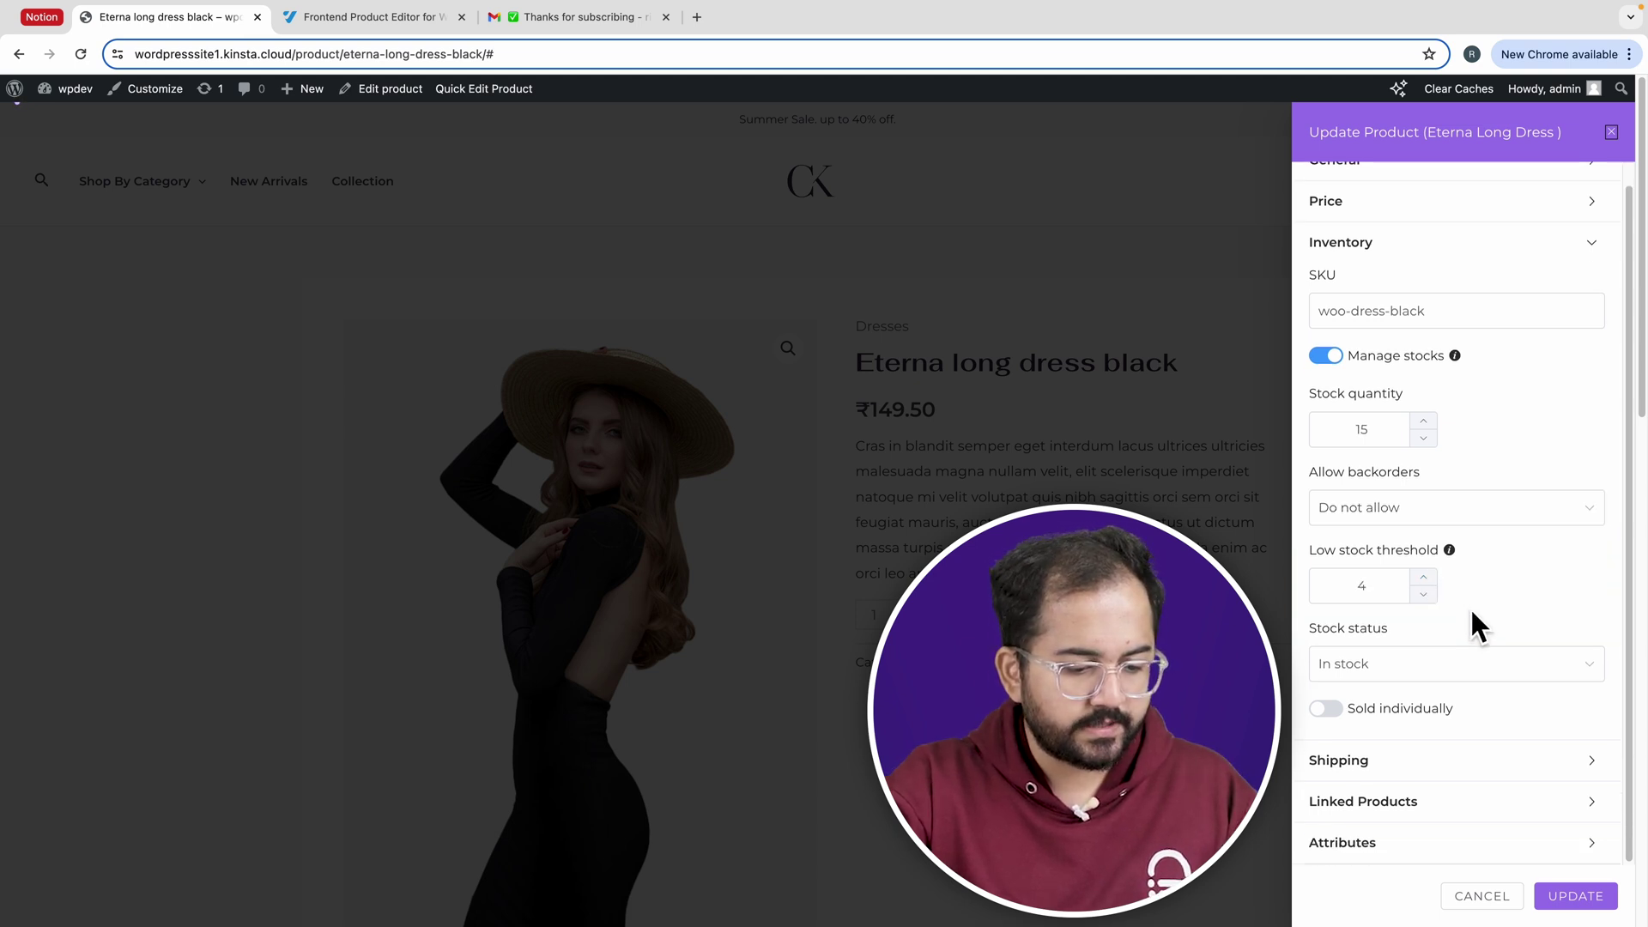
click(1460, 666)
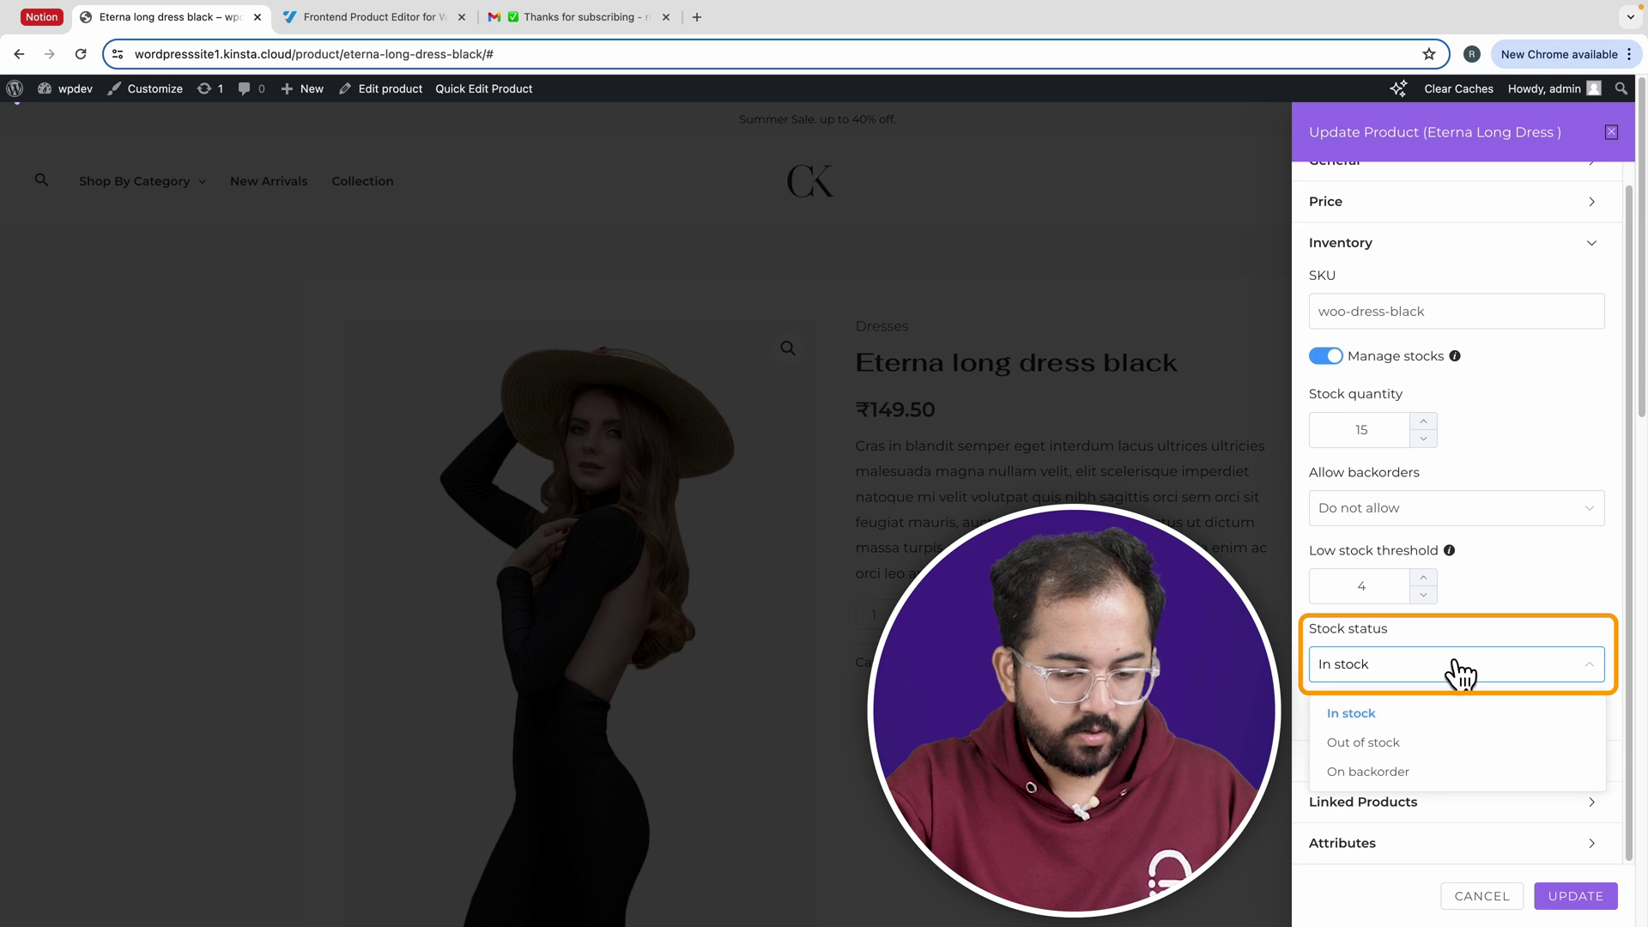
click(1481, 670)
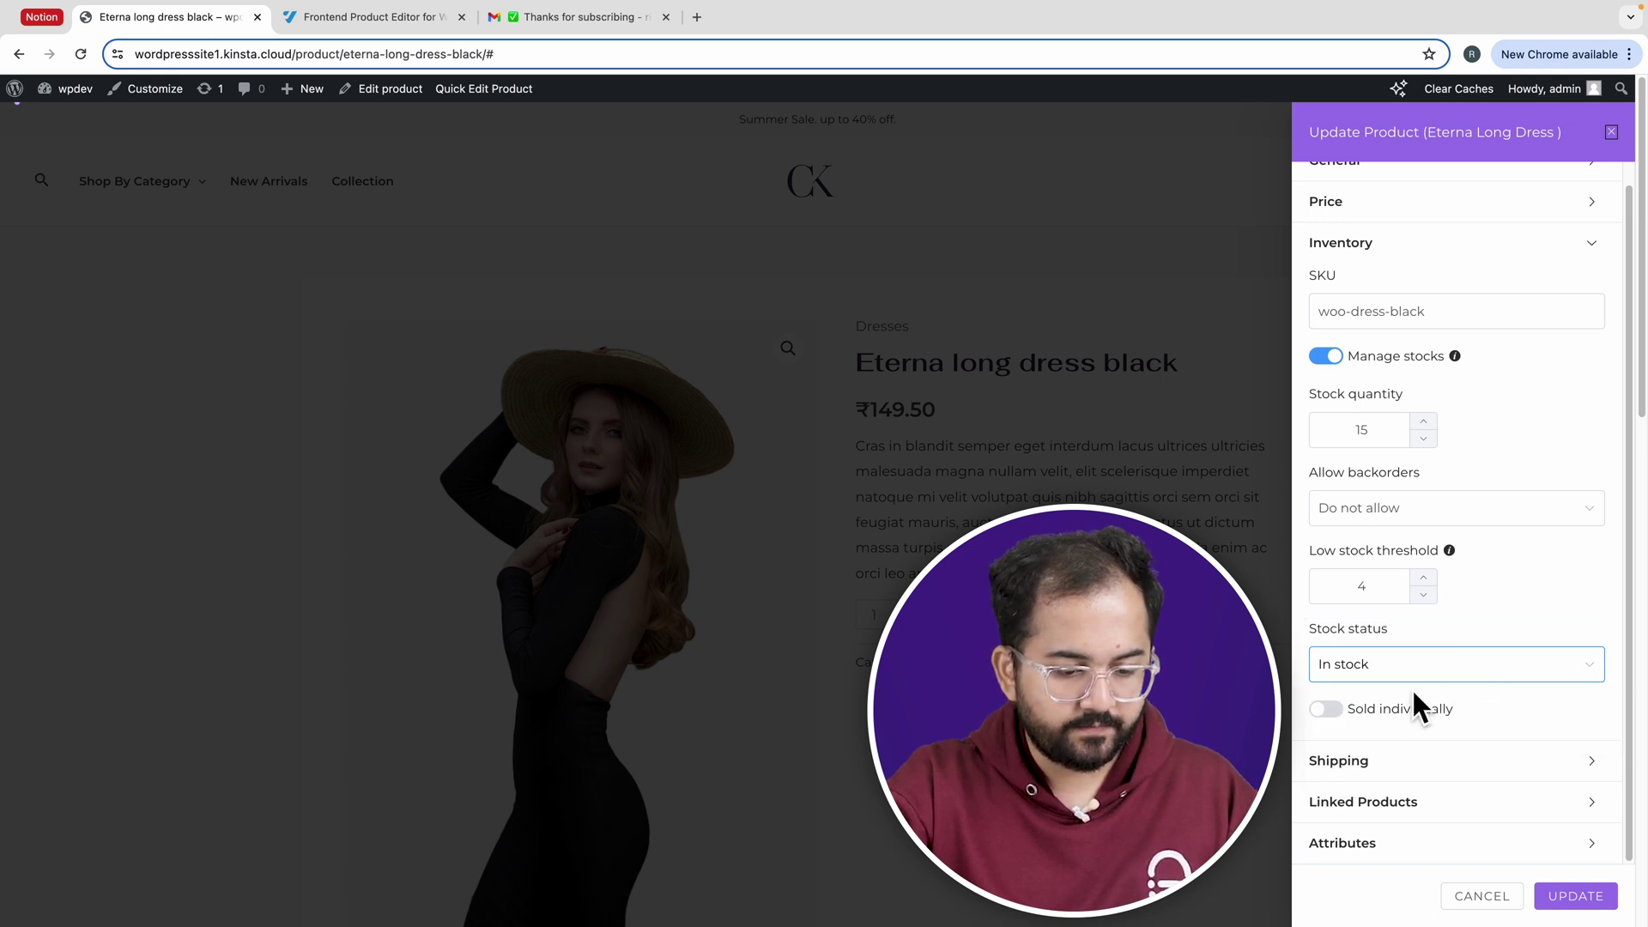
Limit the dress to one per order; set weight 0.5 kg and dimensions 100×180×120 cm.
click(1331, 710)
click(1419, 764)
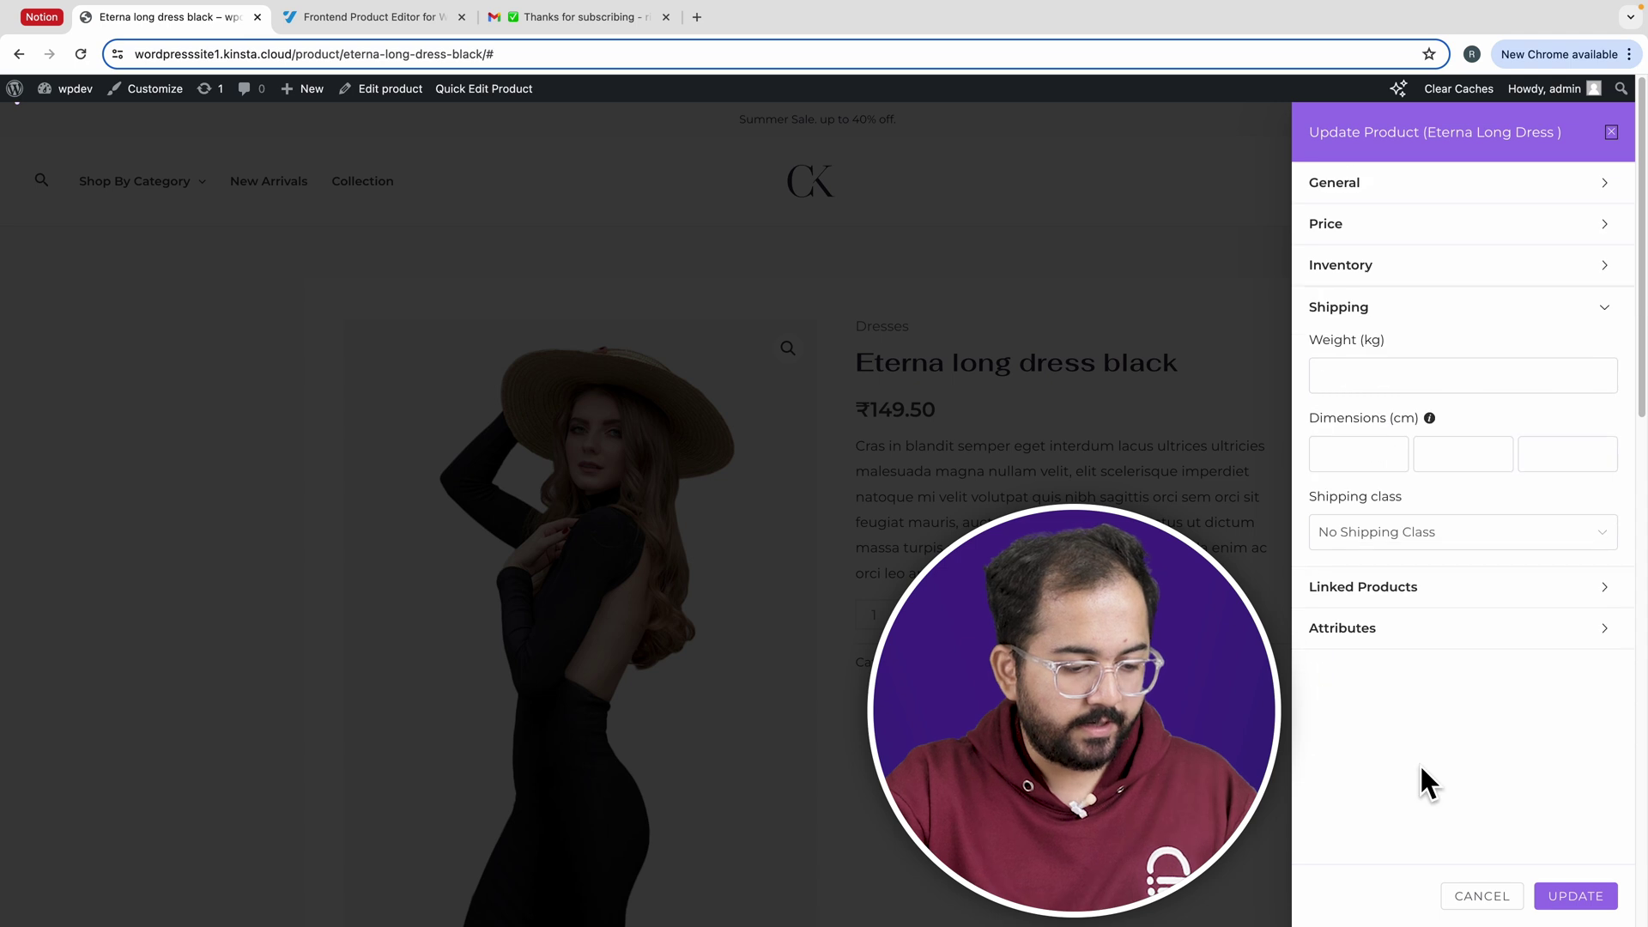
click(1477, 381)
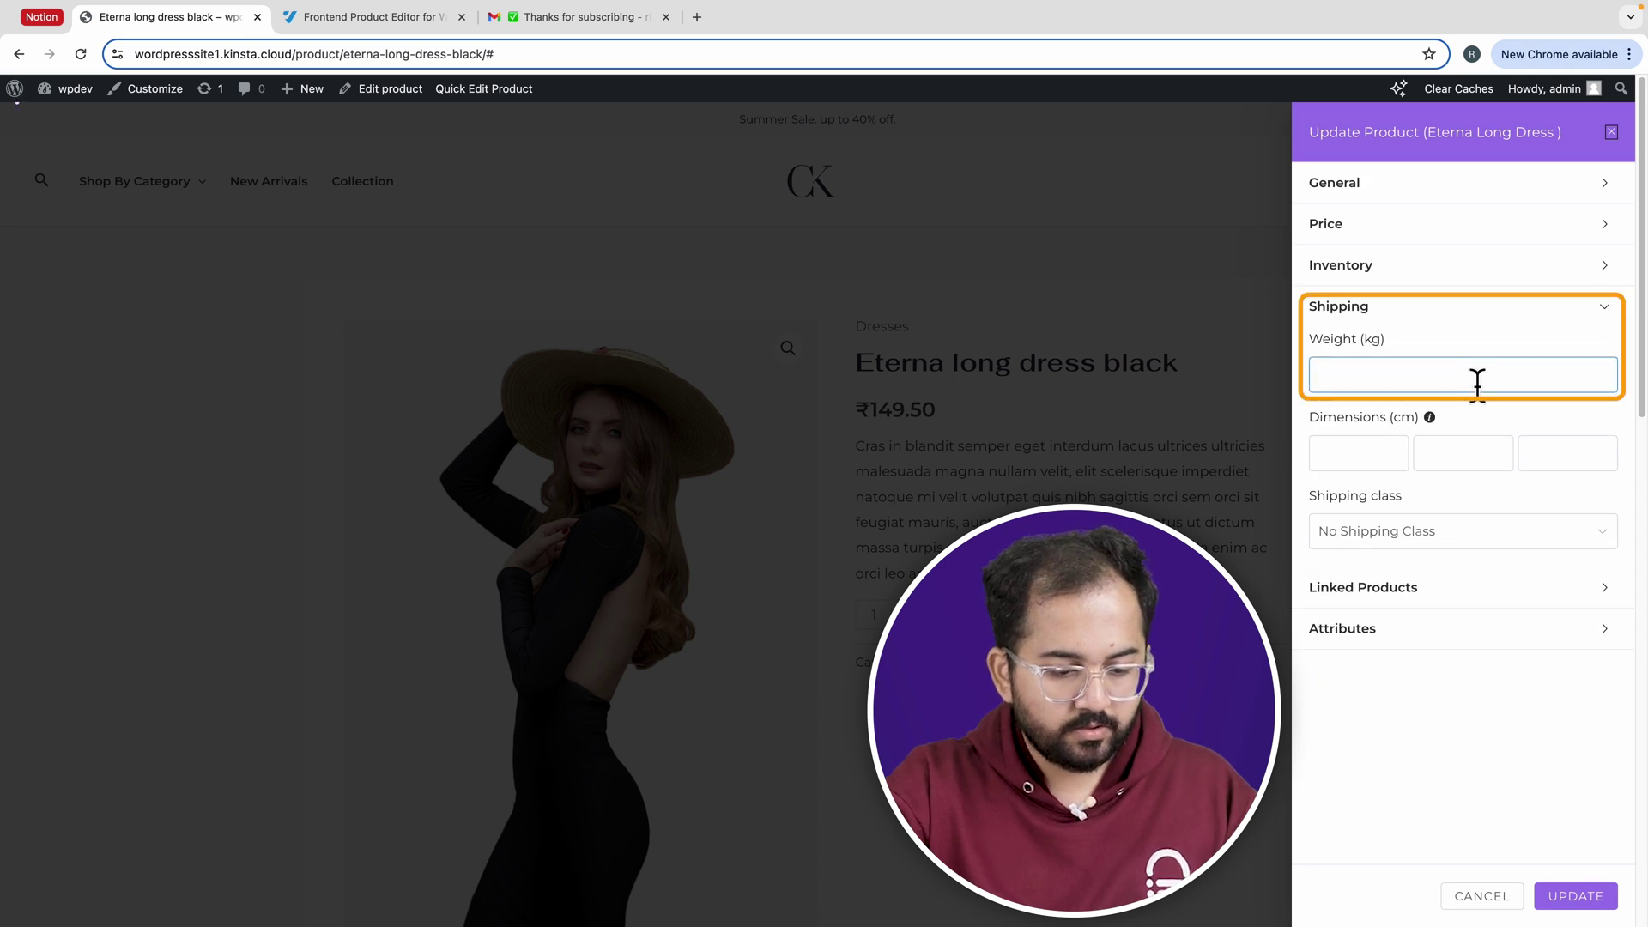
click(1374, 453)
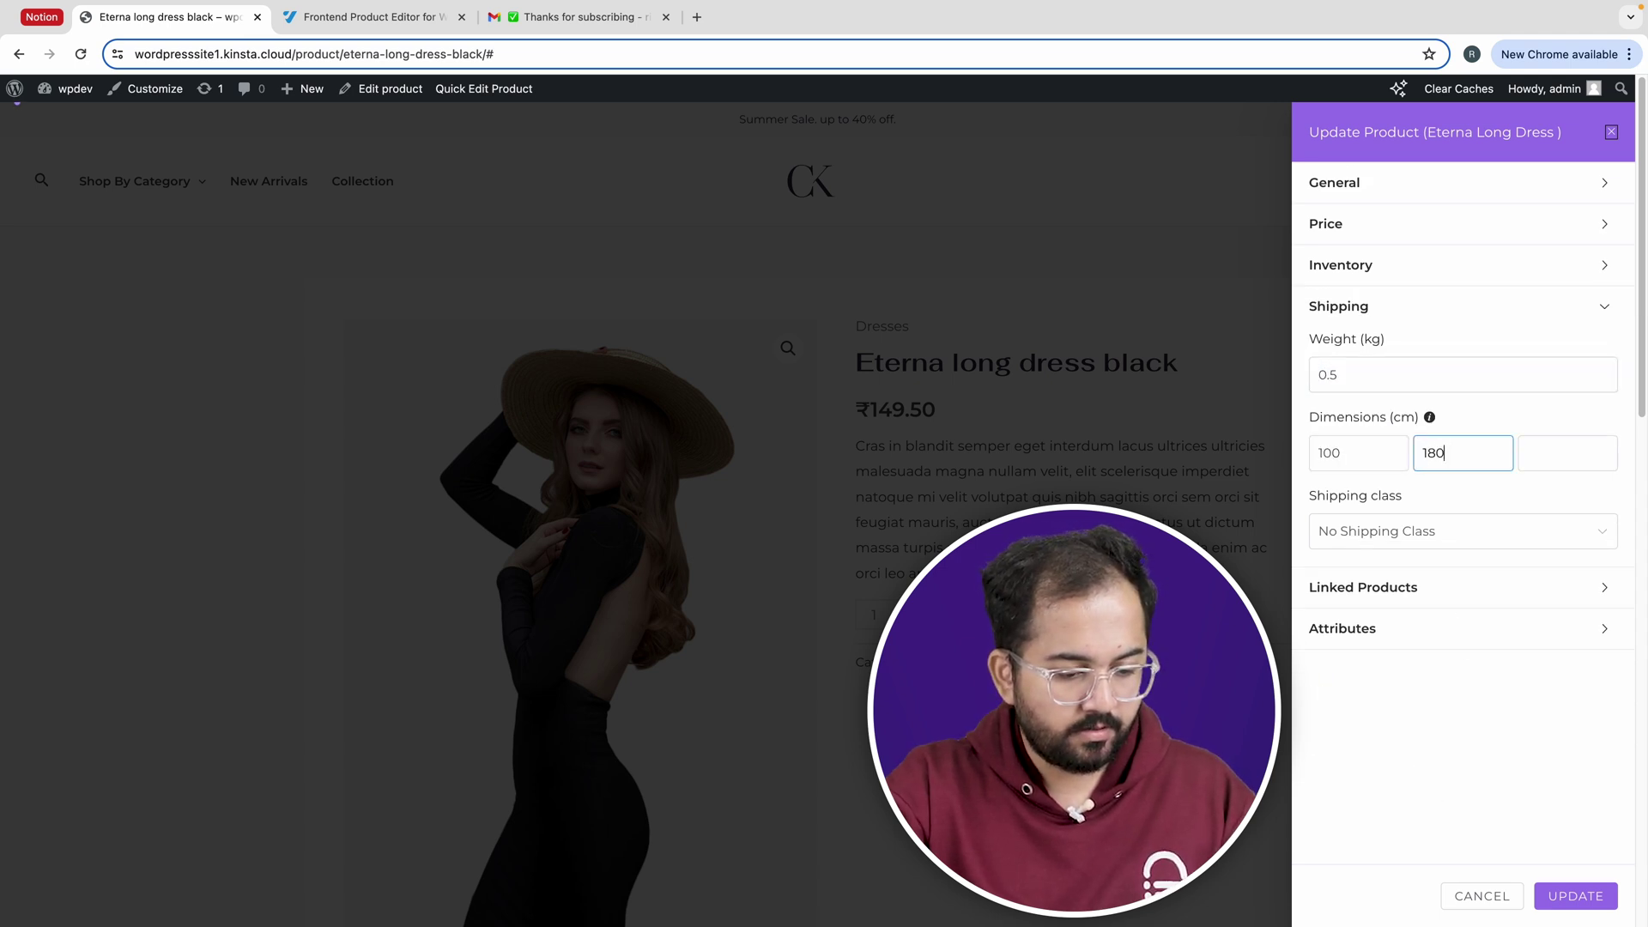
click(1568, 454)
text(120)
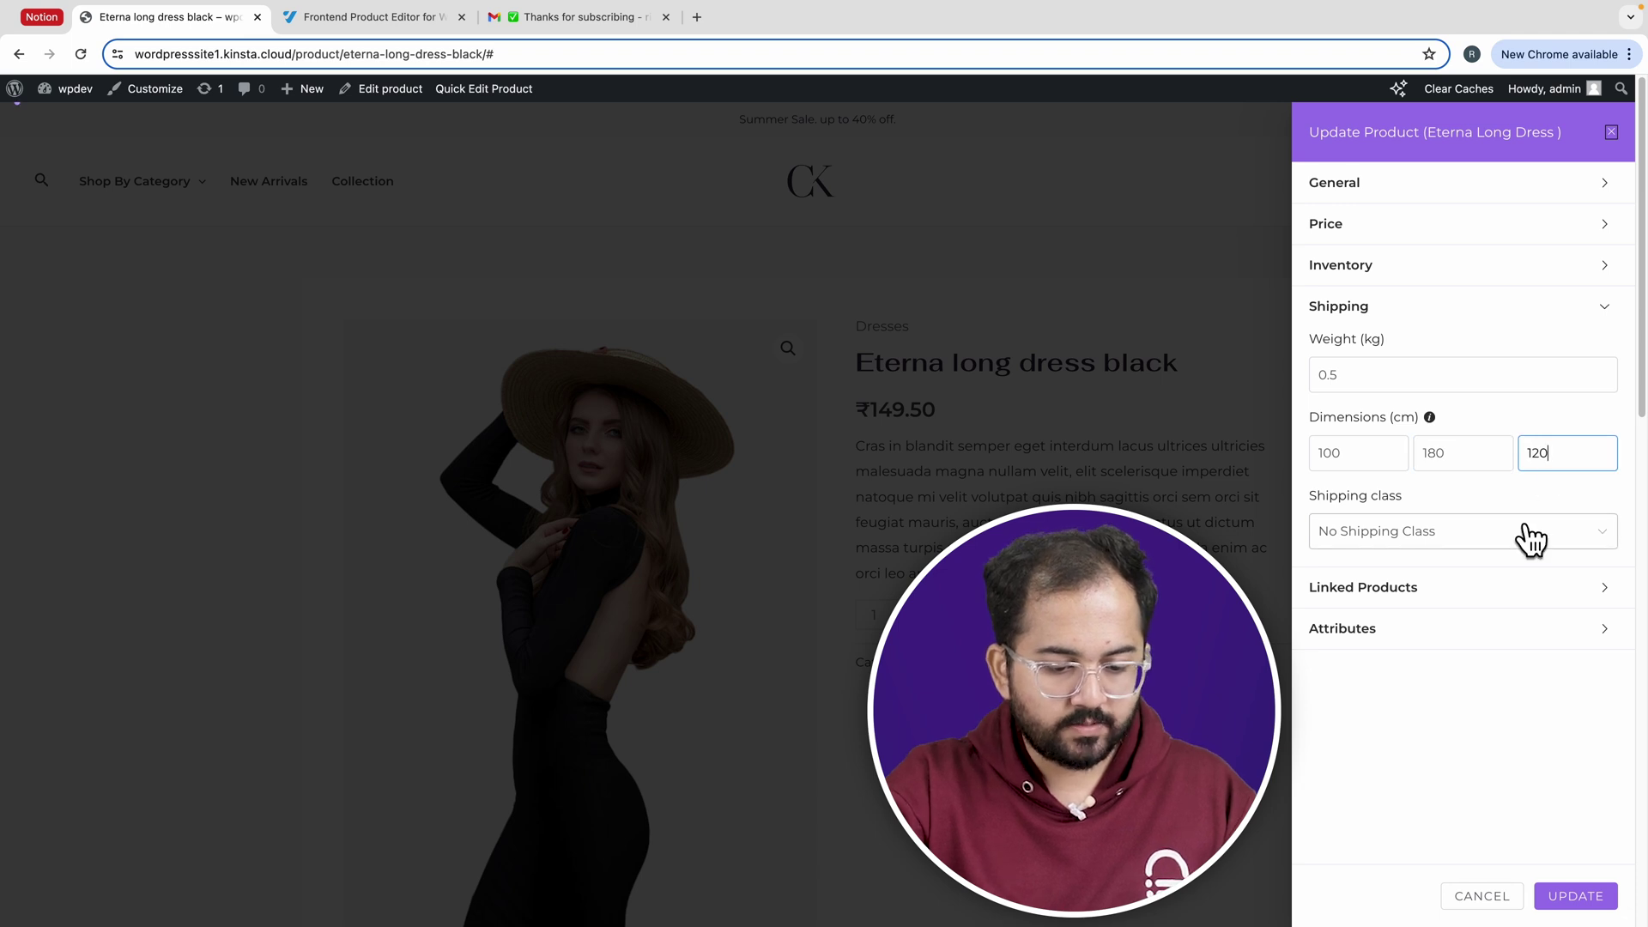
Link three upsell and three cross-sell dresses, then bring up the Attributes settings.
click(1493, 593)
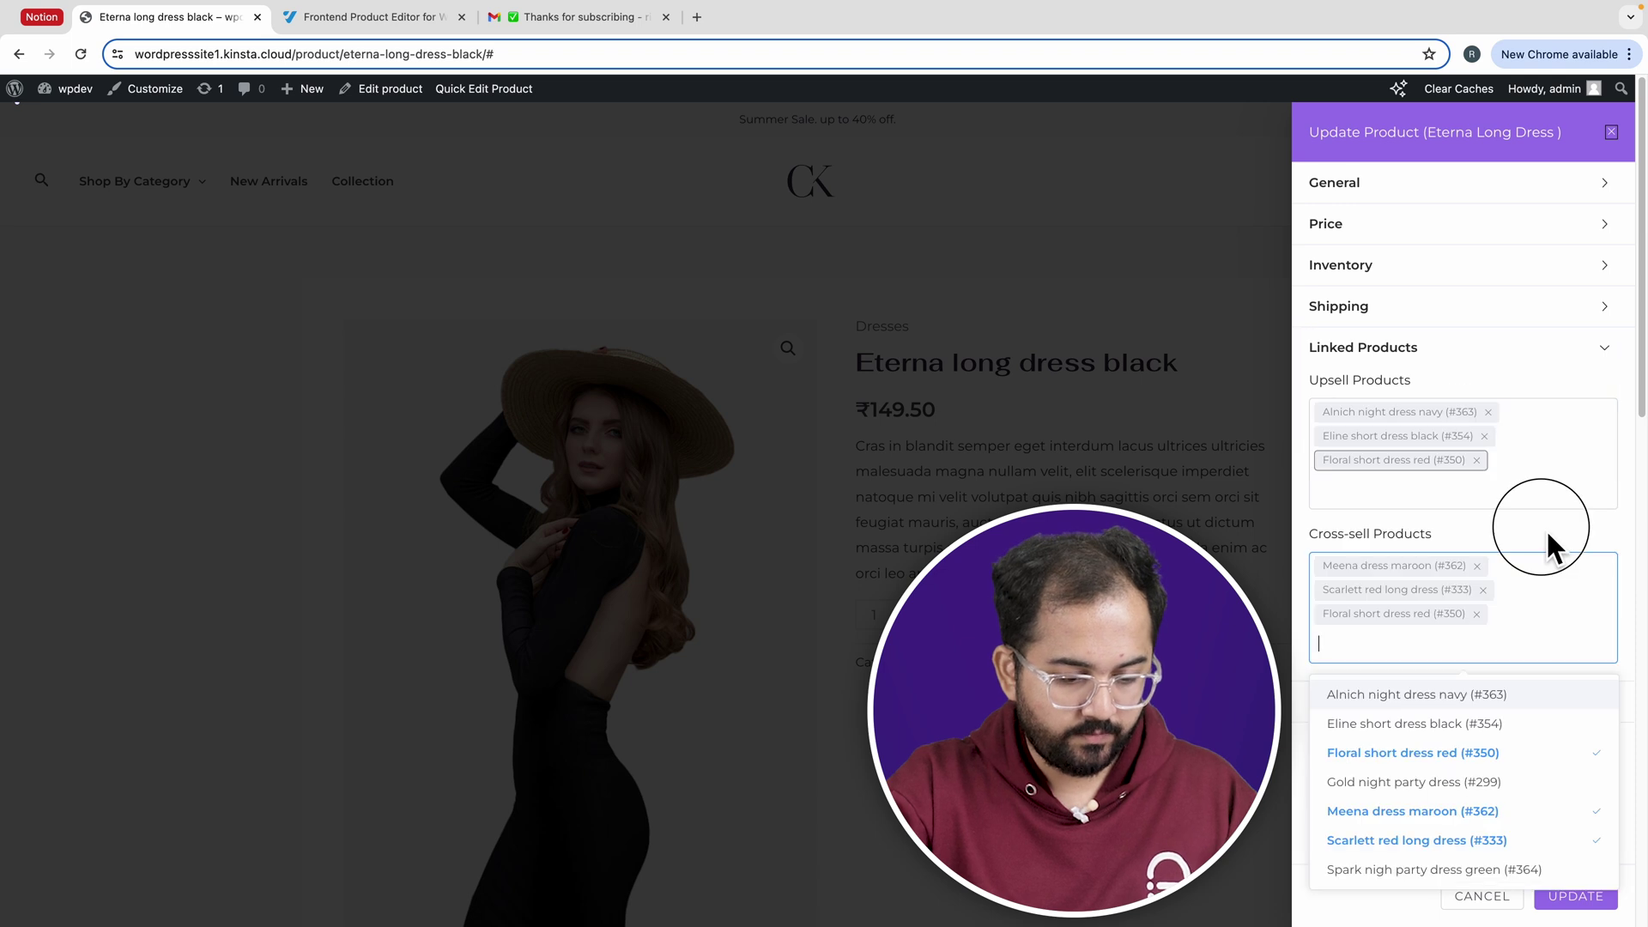
key(Return)
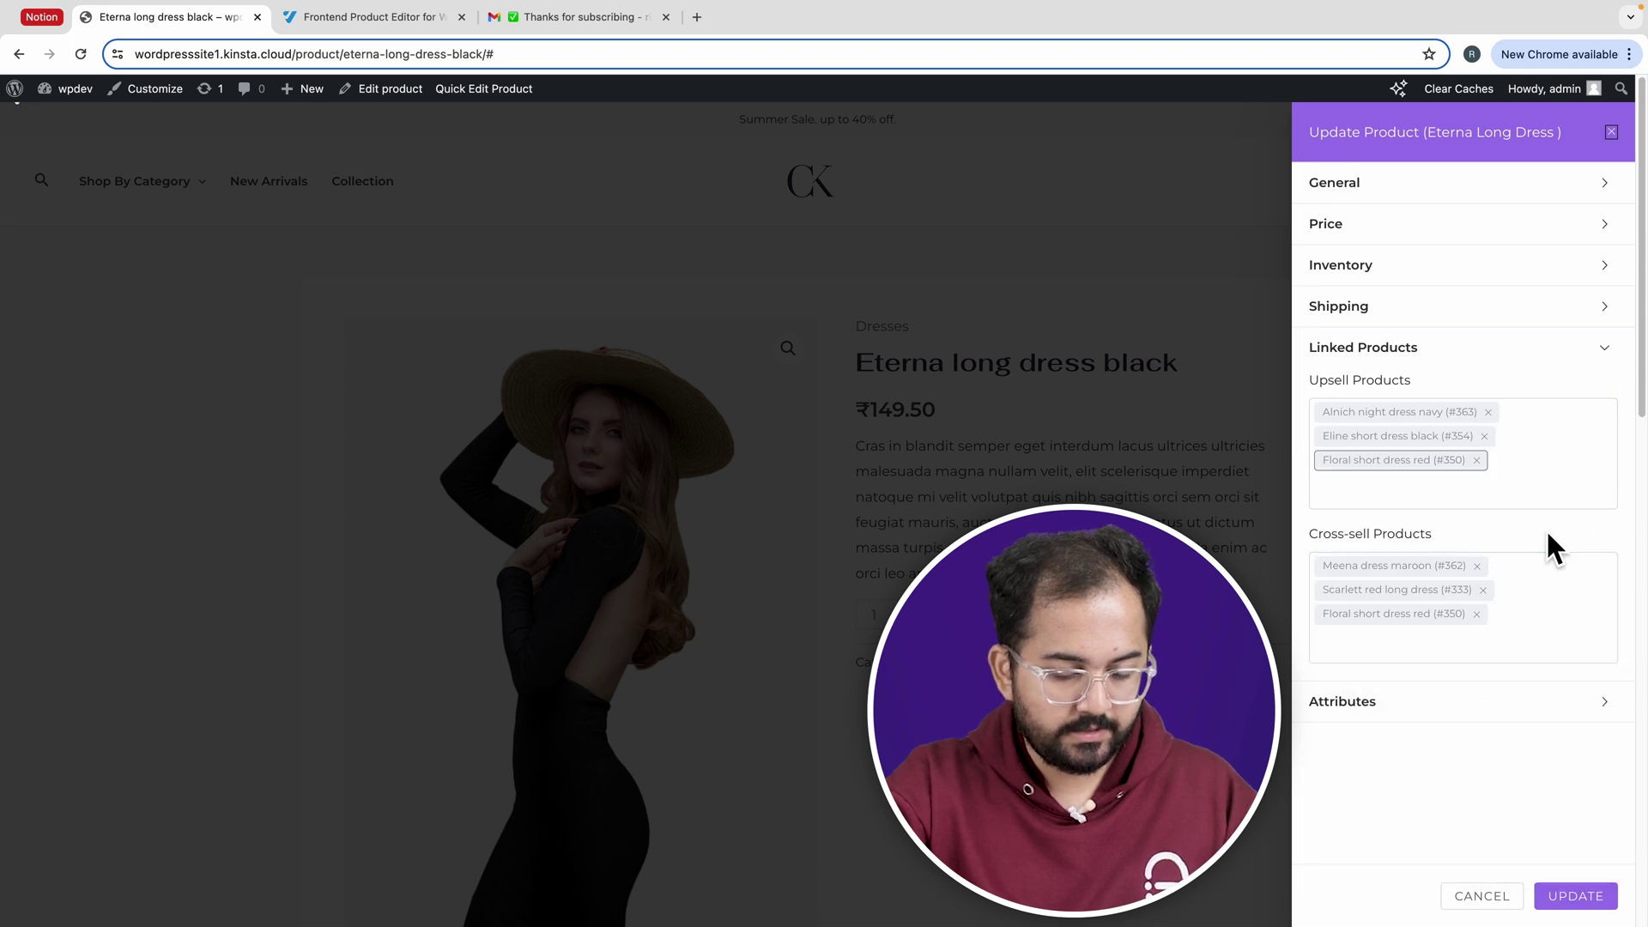
click(1488, 700)
Add the color attribute to the dress with the value Black.
click(1434, 452)
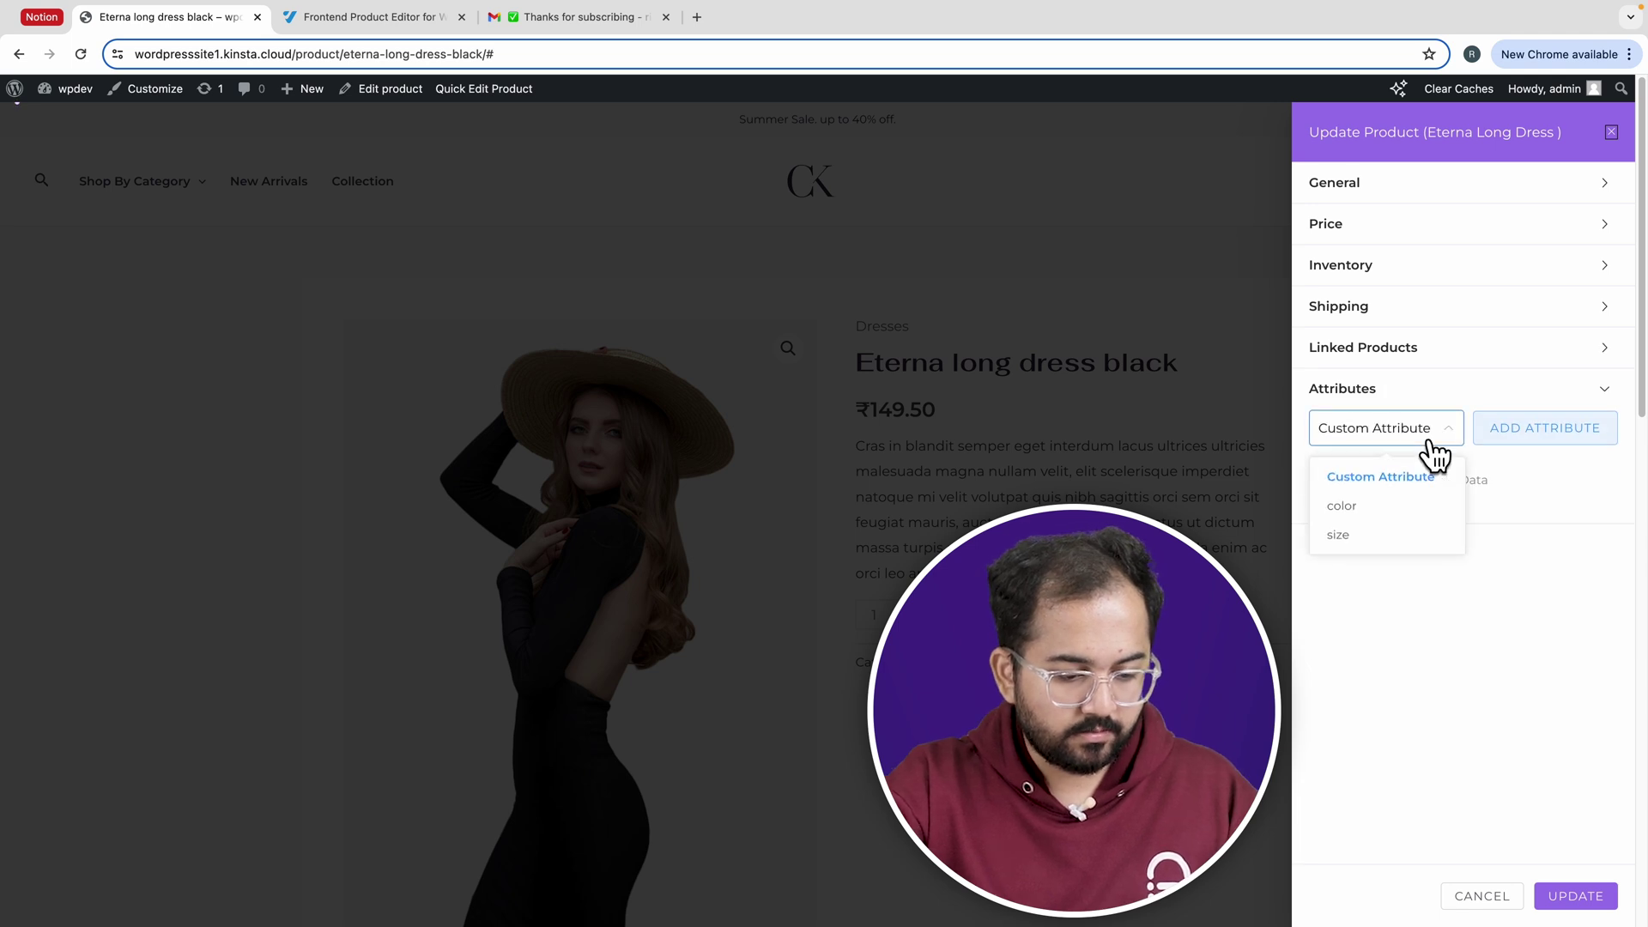
click(1390, 515)
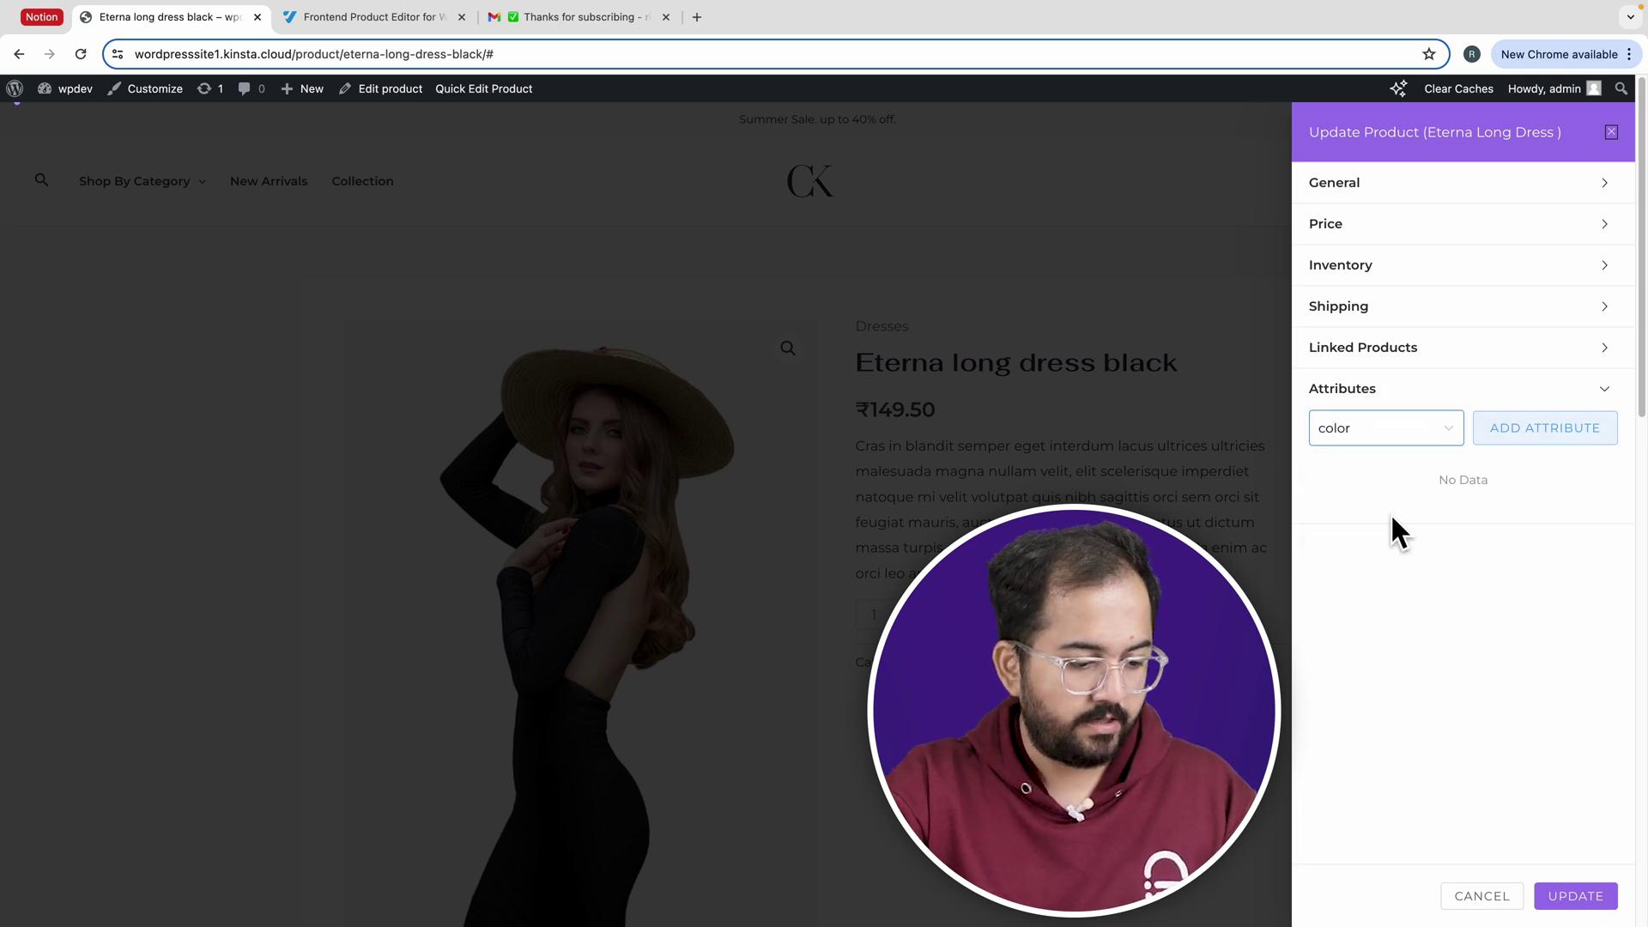
click(1491, 439)
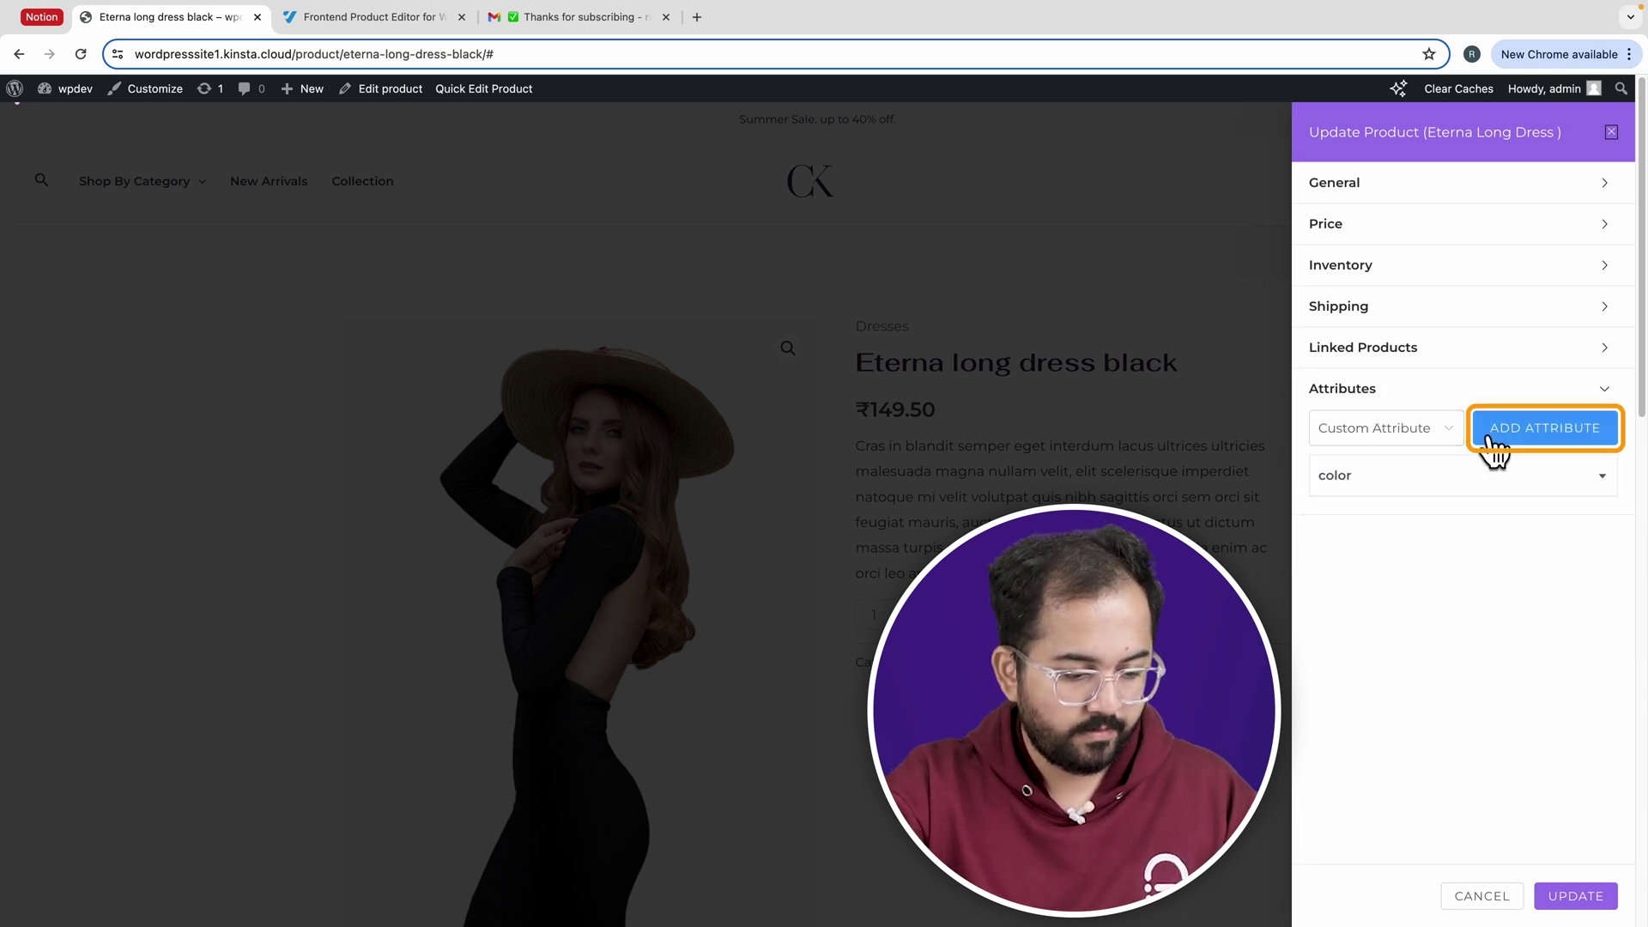
click(1468, 485)
click(1422, 600)
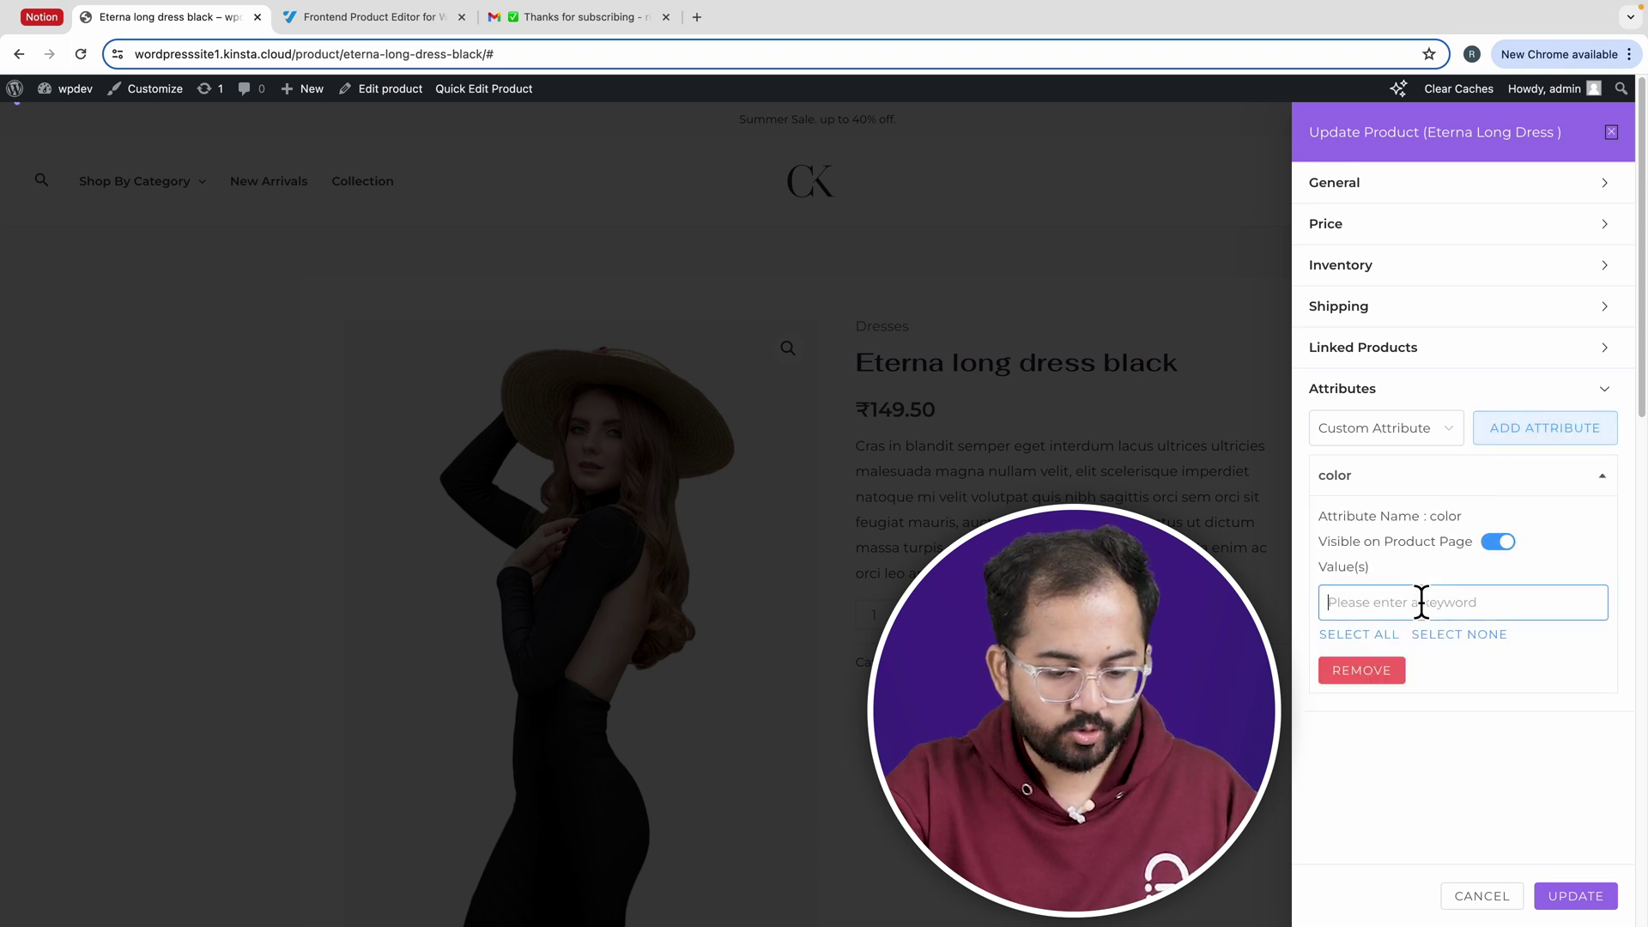
Add the size attribute to the dress with all size values selected.
click(1379, 437)
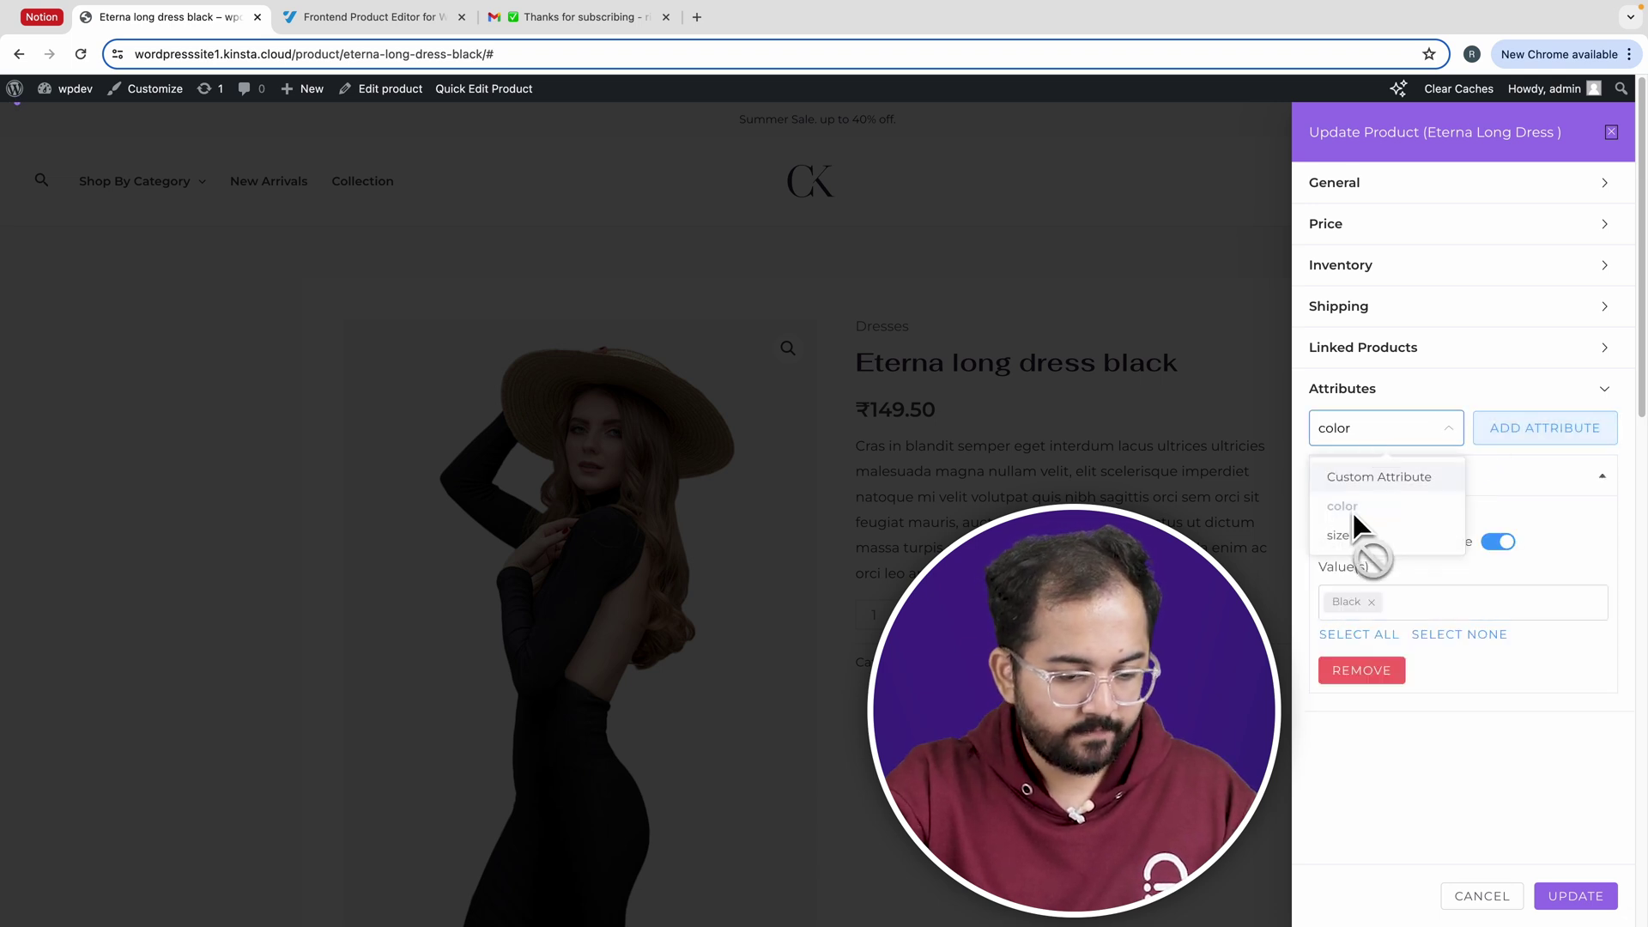
click(1352, 534)
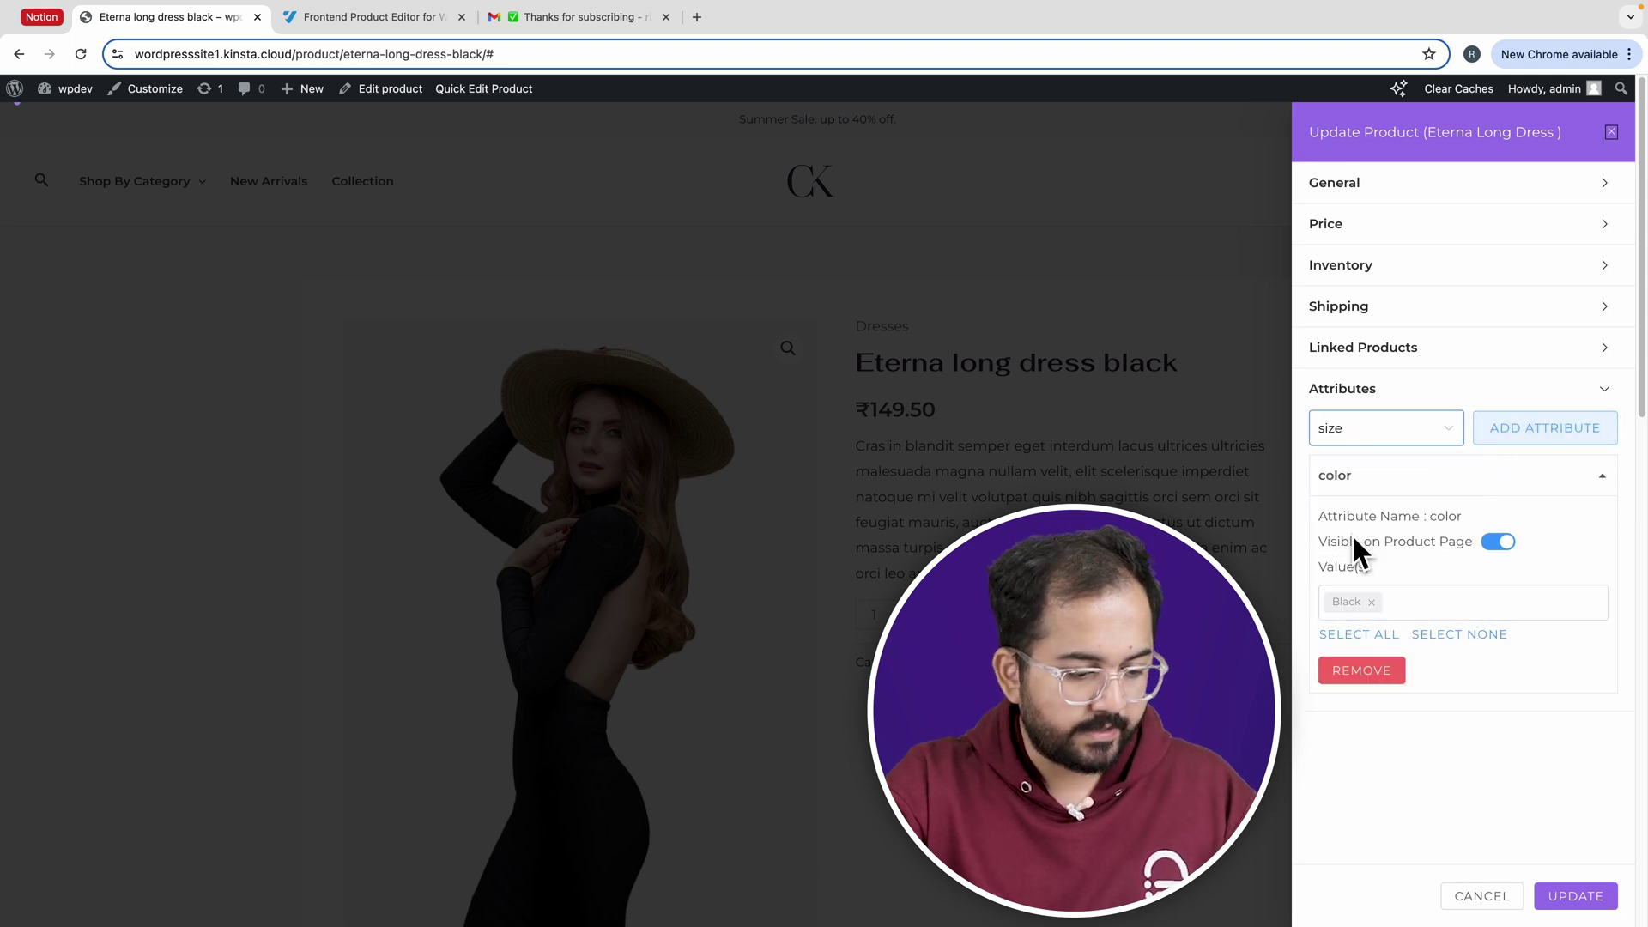
click(1523, 449)
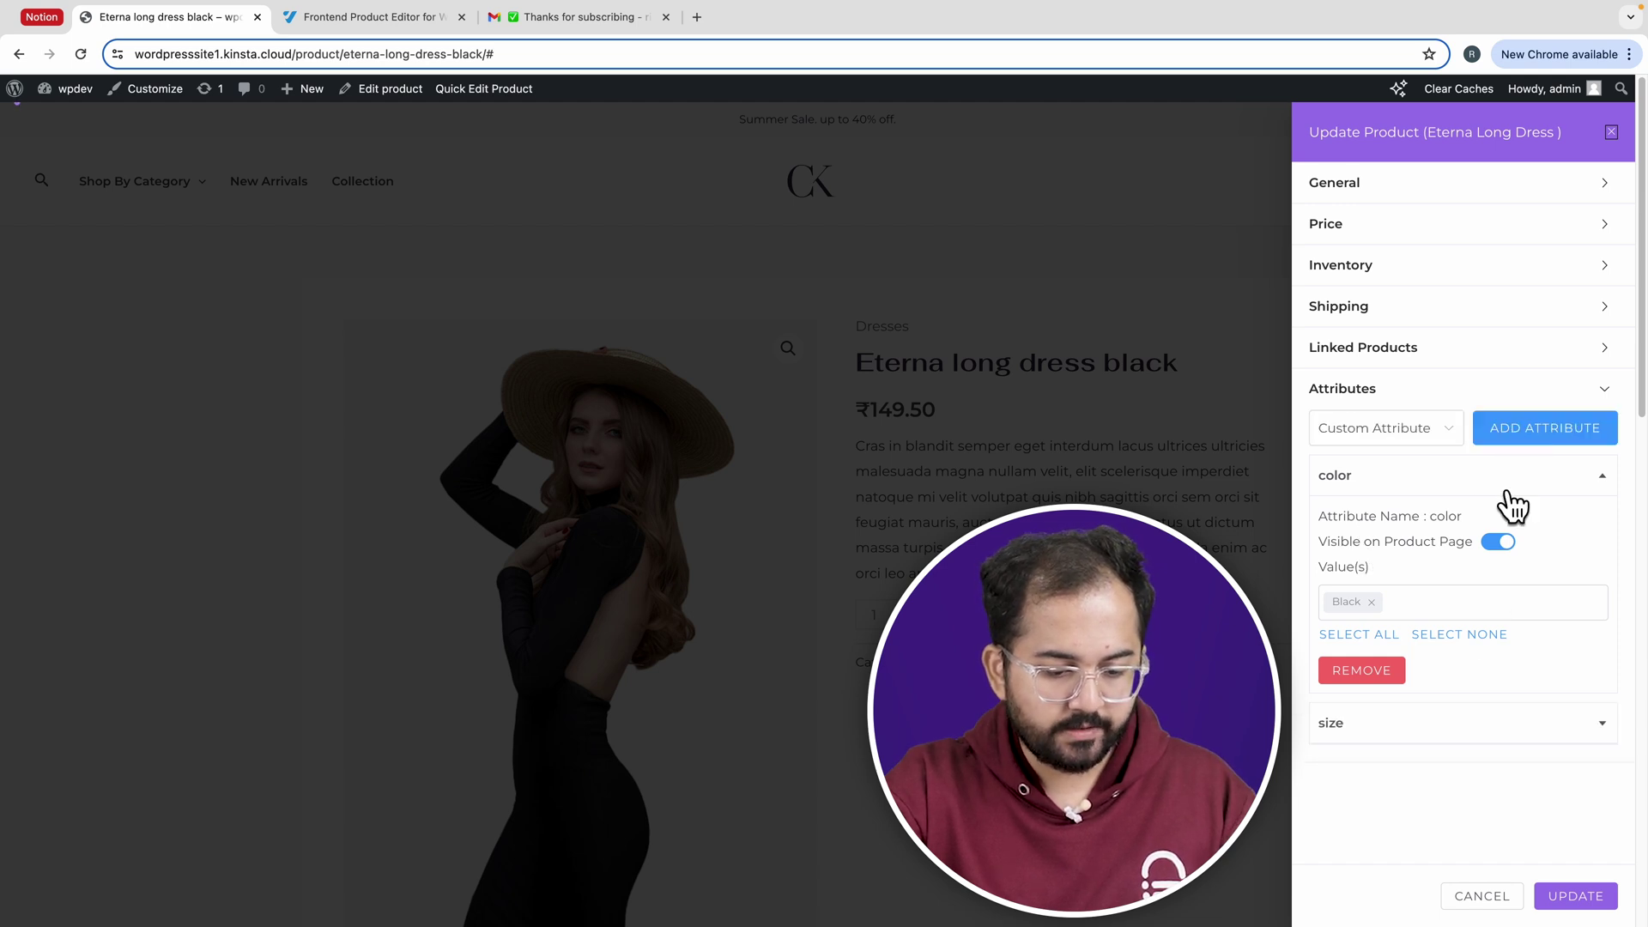
click(1459, 730)
scroll(1457, 730, down, 2)
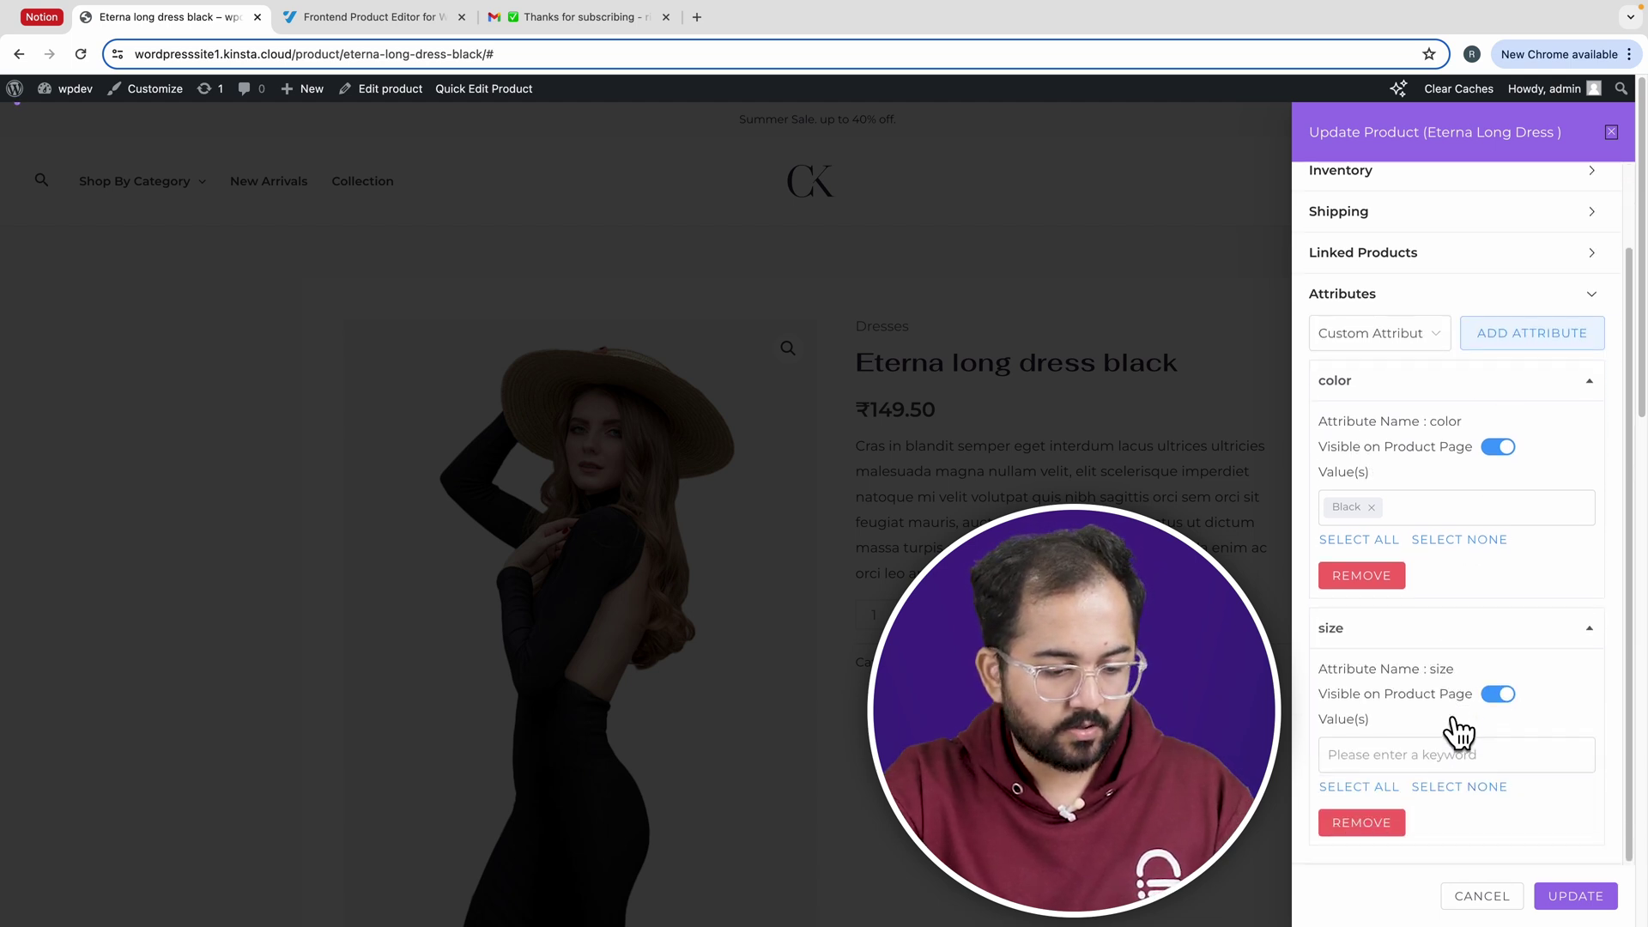
click(1366, 788)
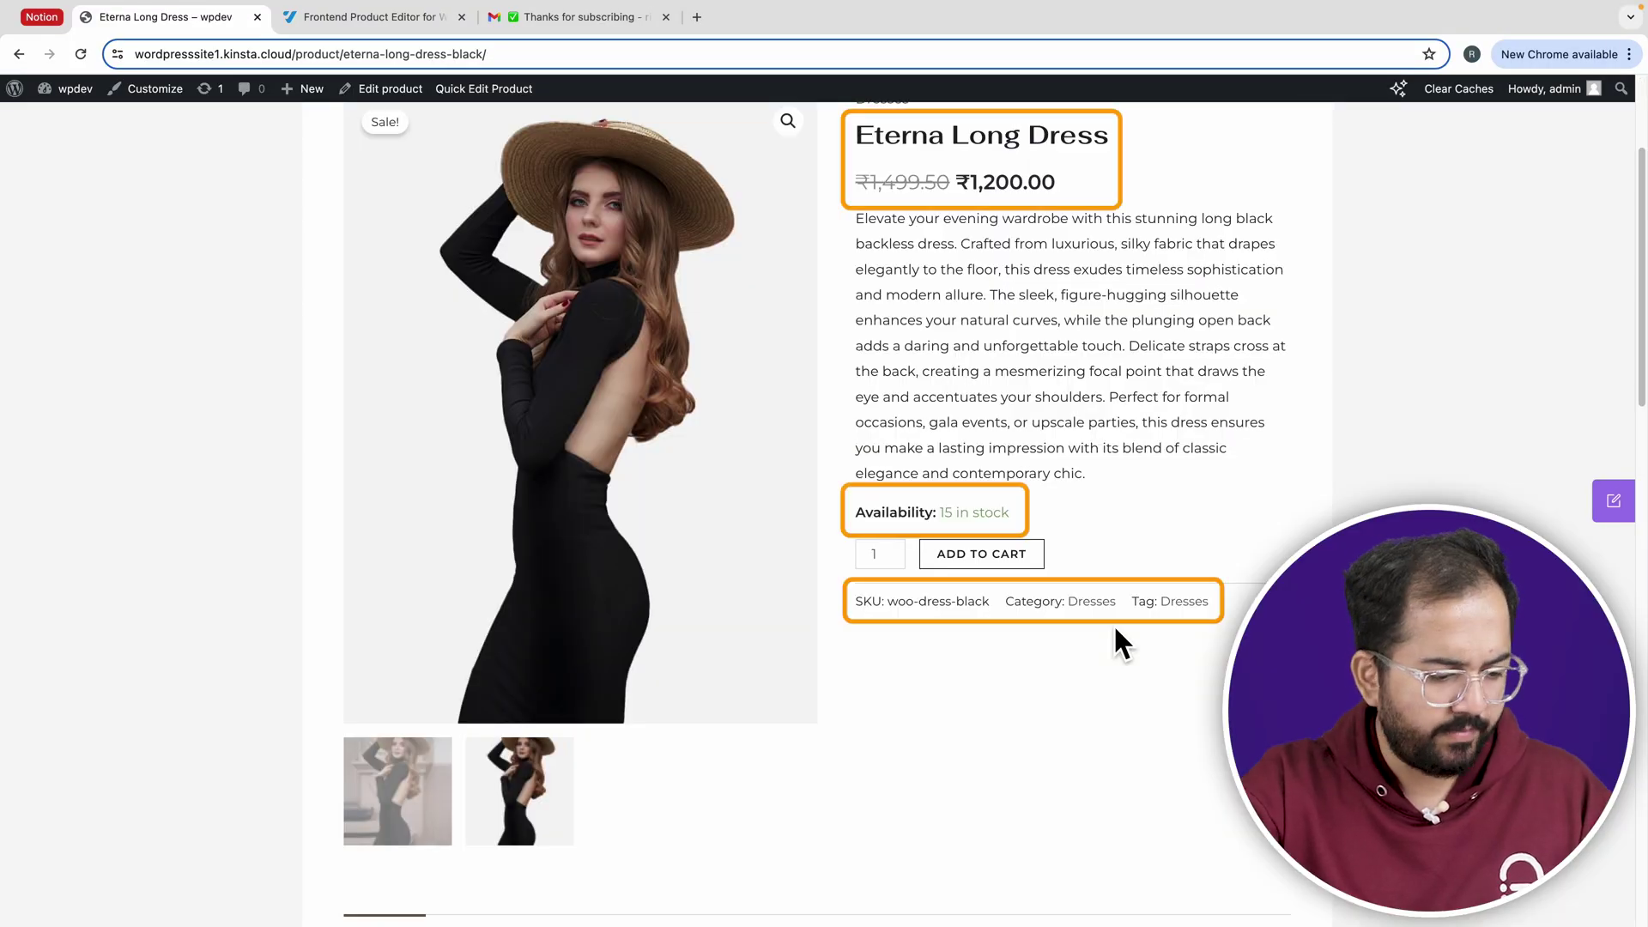
Add the Eterna Long Dress to the cart and view the cart with its upsell dresses.
click(1016, 580)
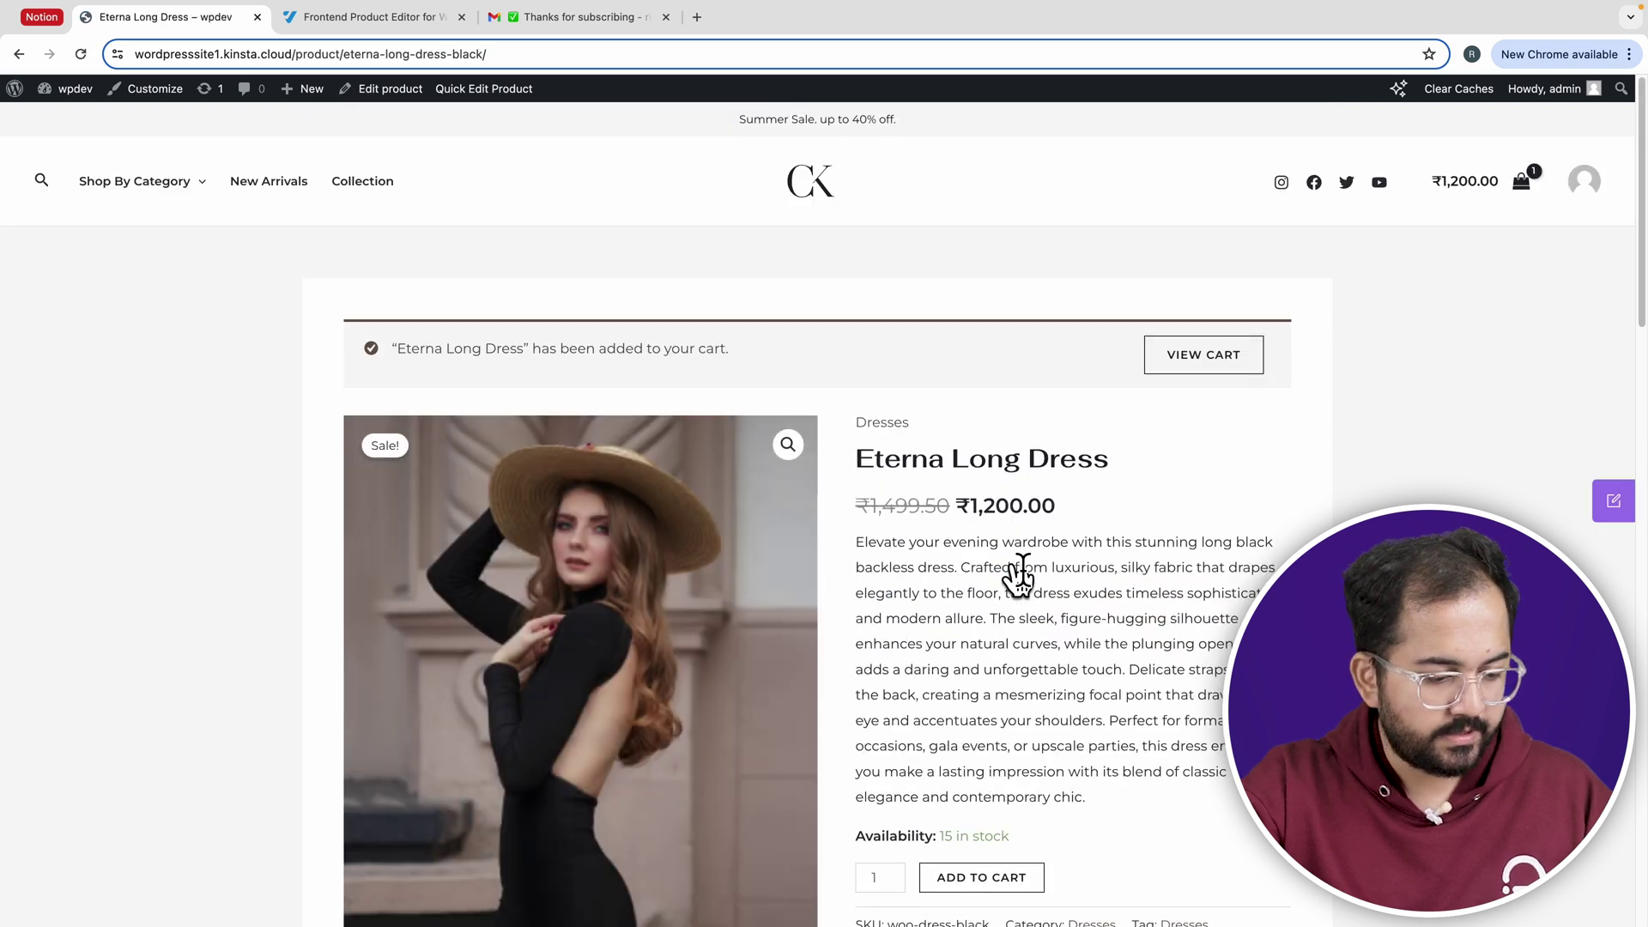
click(1179, 361)
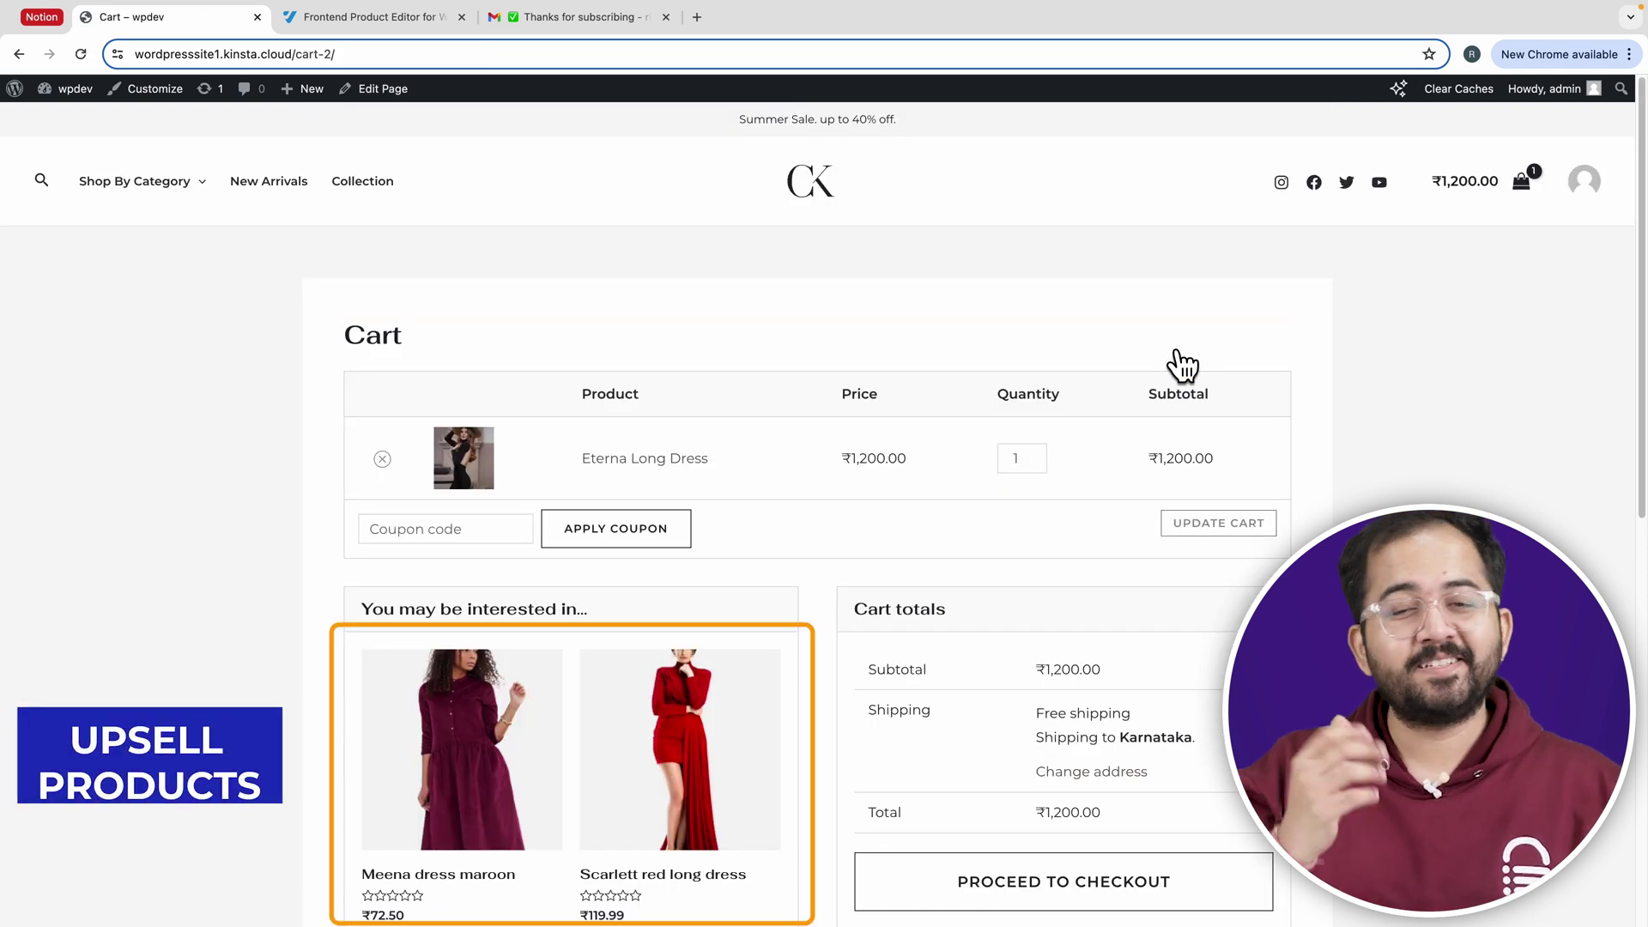